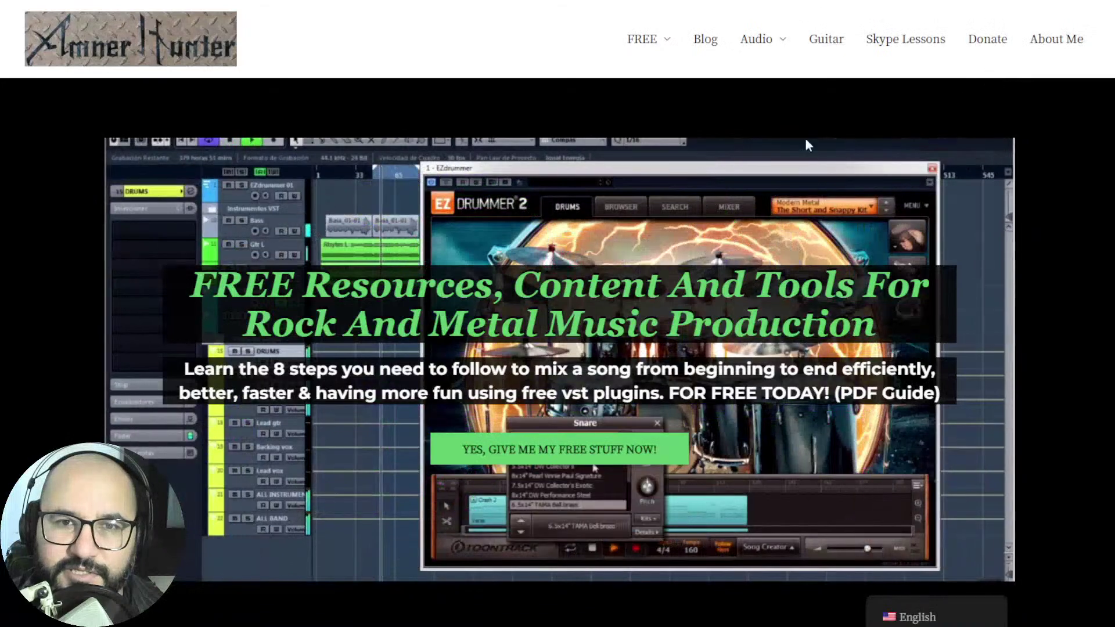
- Switch to the REAPER project and play the soloed GTR BUS guitars with the bus effects bypassed
mouse_move(651, 51)
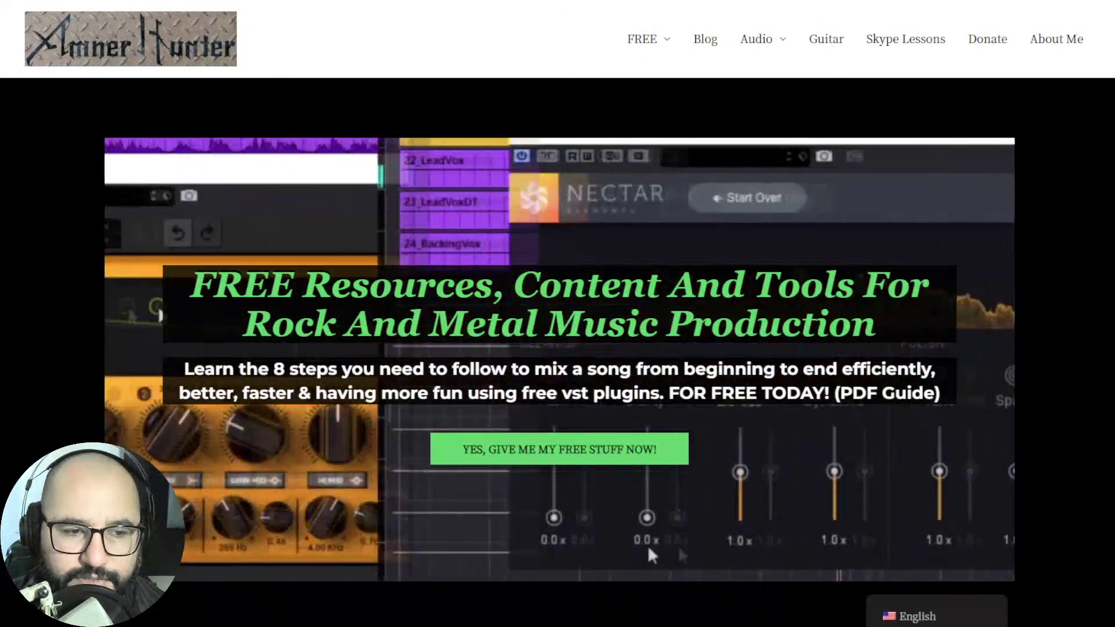
click(177, 464)
key(alt+Tab)
key(alt+Tab)
key(alt+Tab)
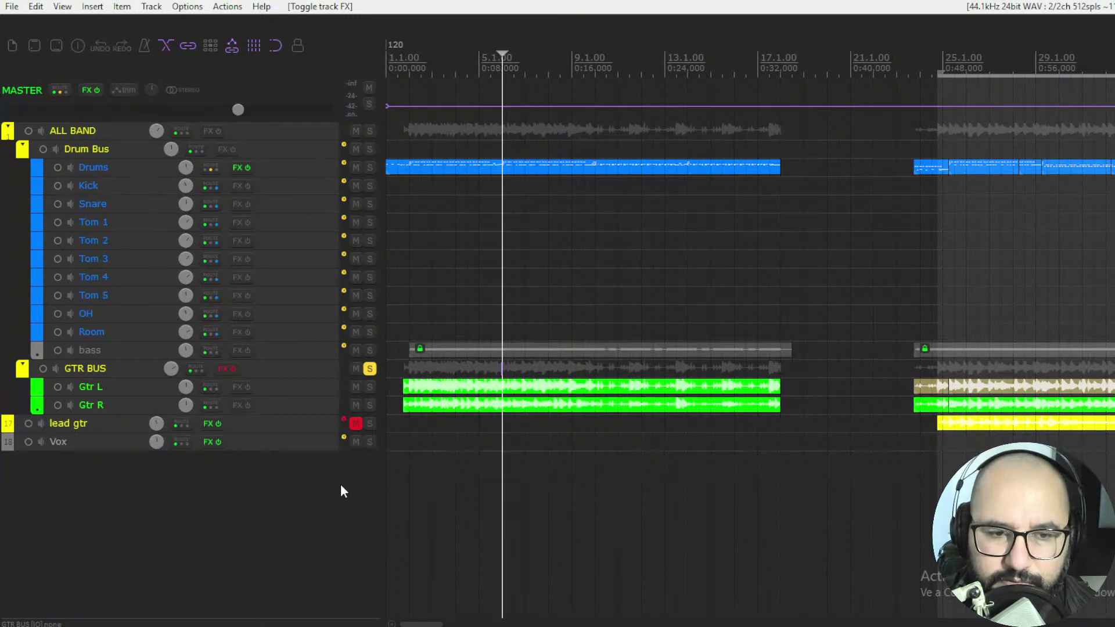
key(space)
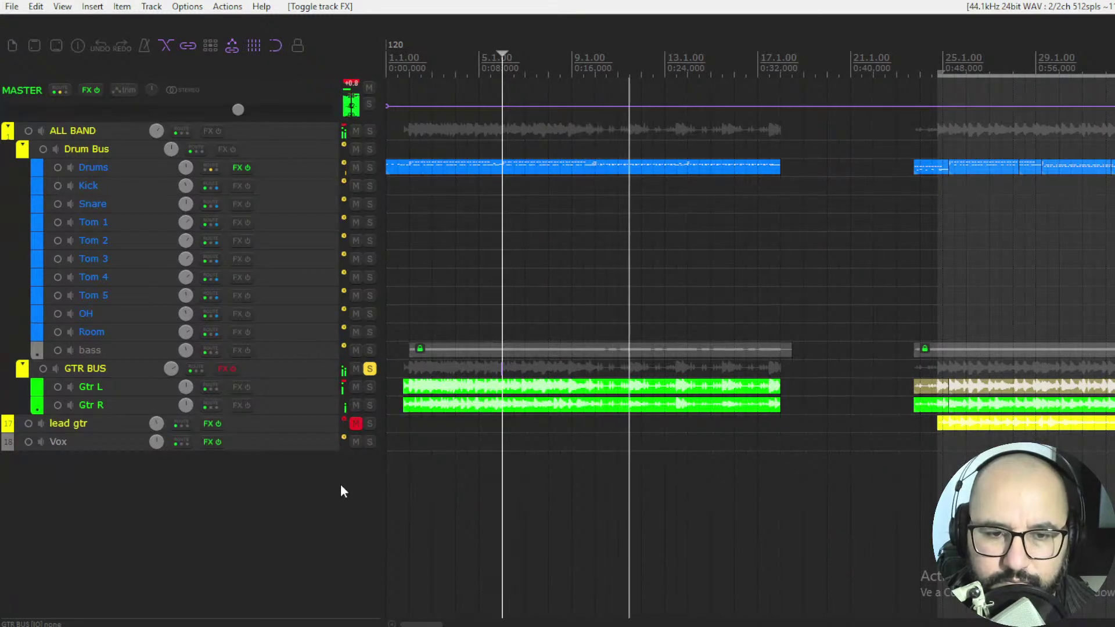
key(space)
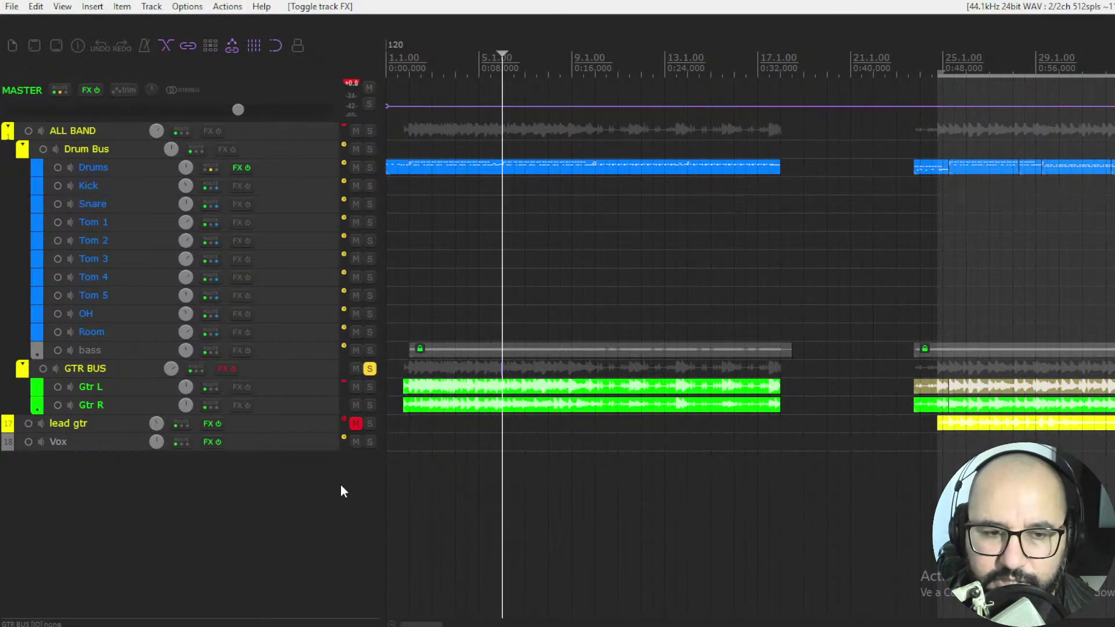
- Open the P.R.O.T.O. Four amp plugin of the GTR BUS track and move its window clear of the track's effects control
right_click(225, 373)
click(232, 384)
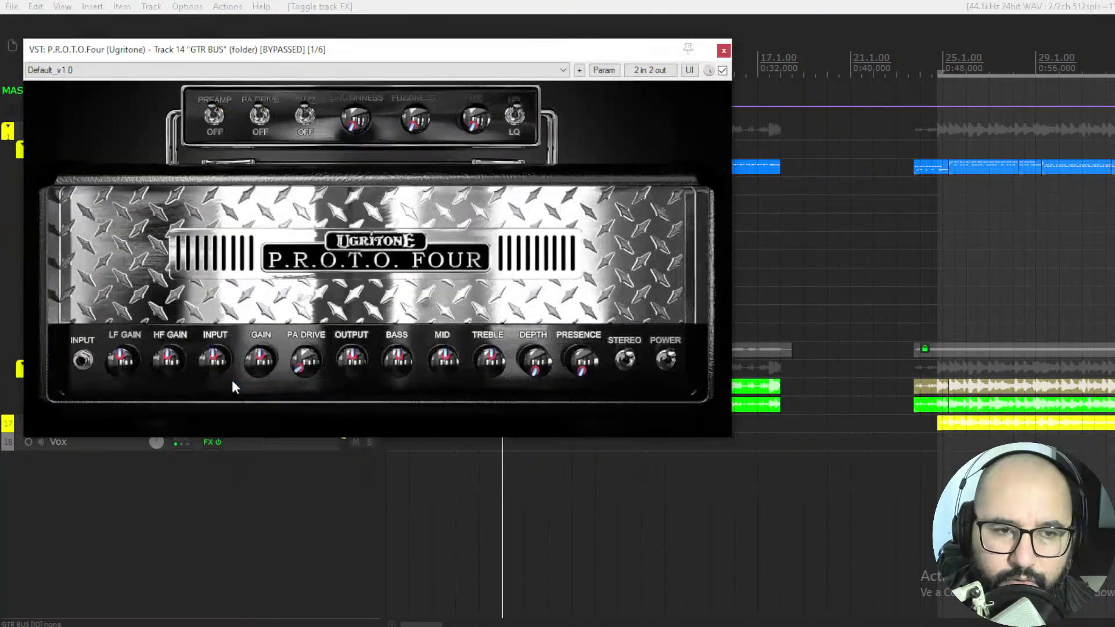
drag(461, 58, 654, 63)
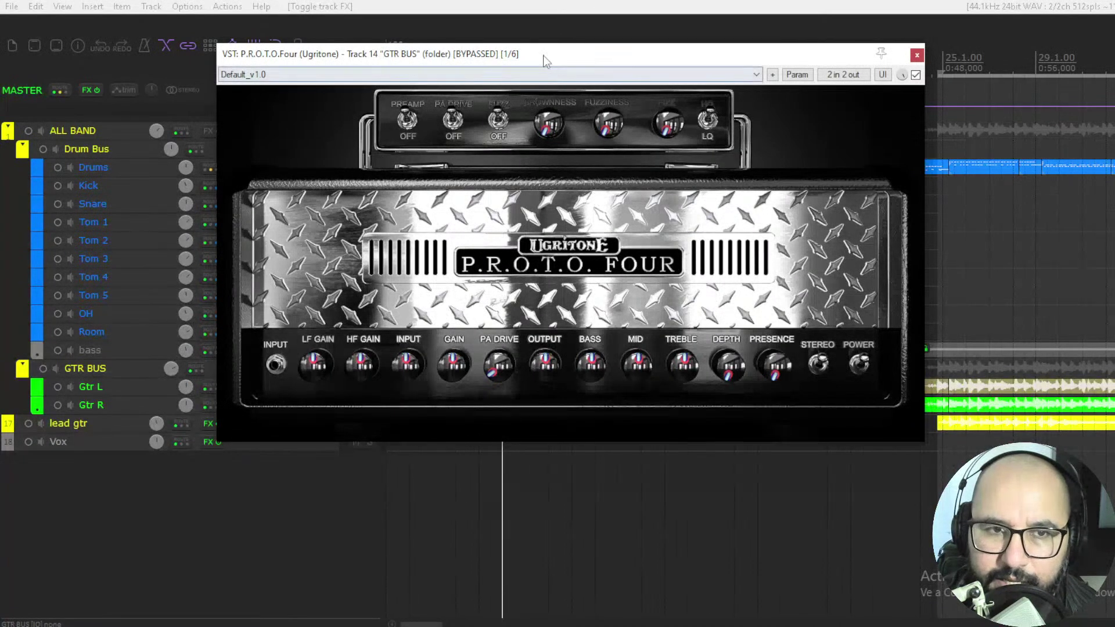
drag(545, 62, 560, 68)
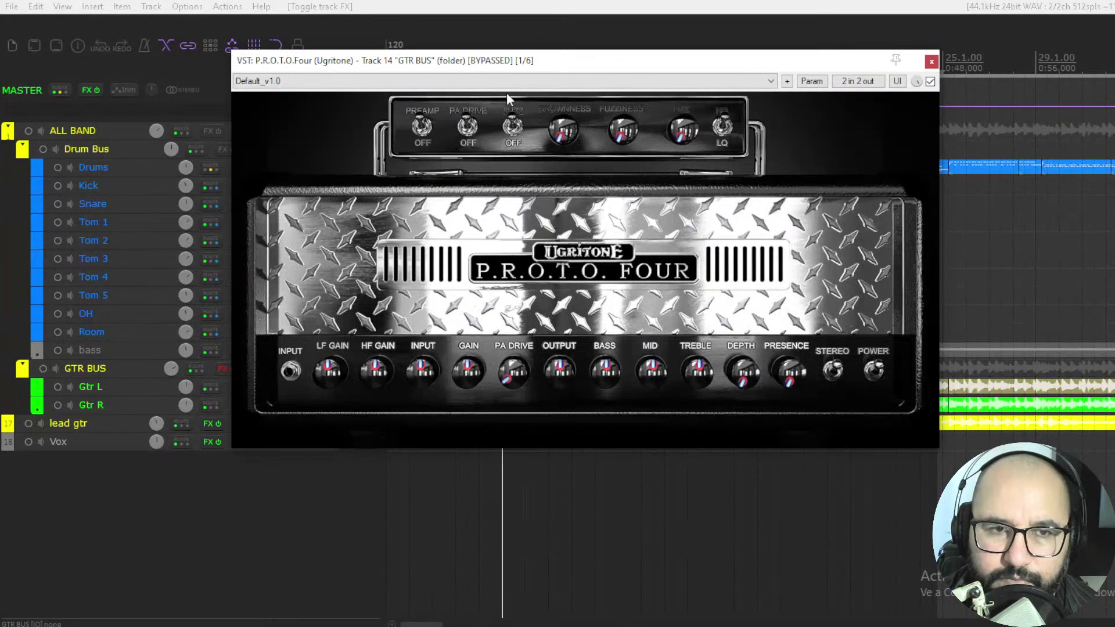
drag(515, 68, 555, 66)
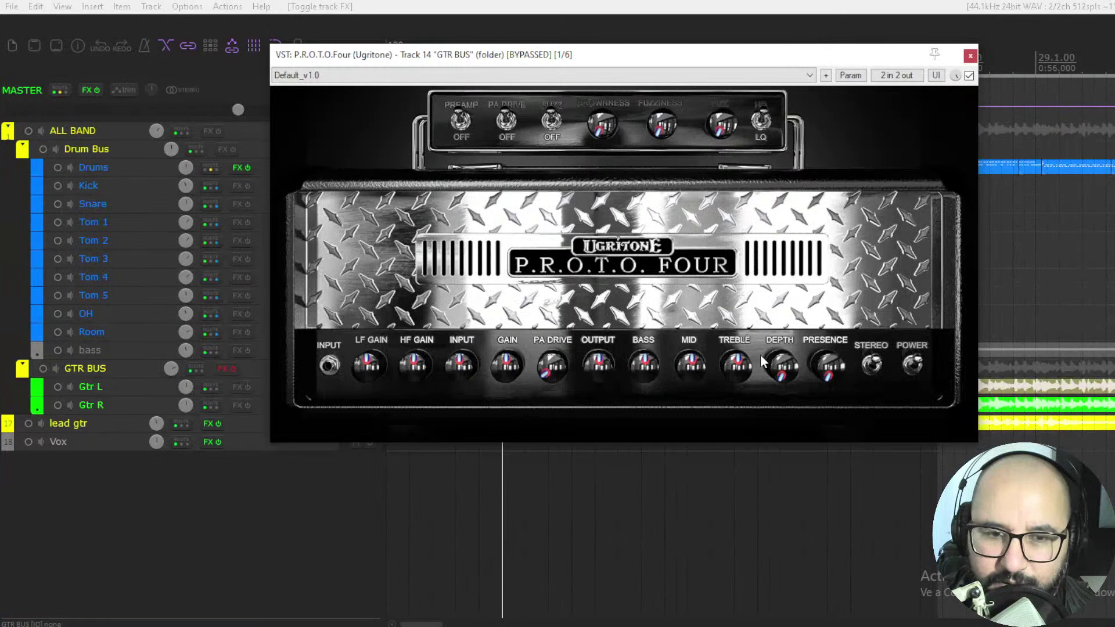
mouse_move(610, 370)
mouse_down()
mouse_move(609, 401)
mouse_move(607, 367)
mouse_up()
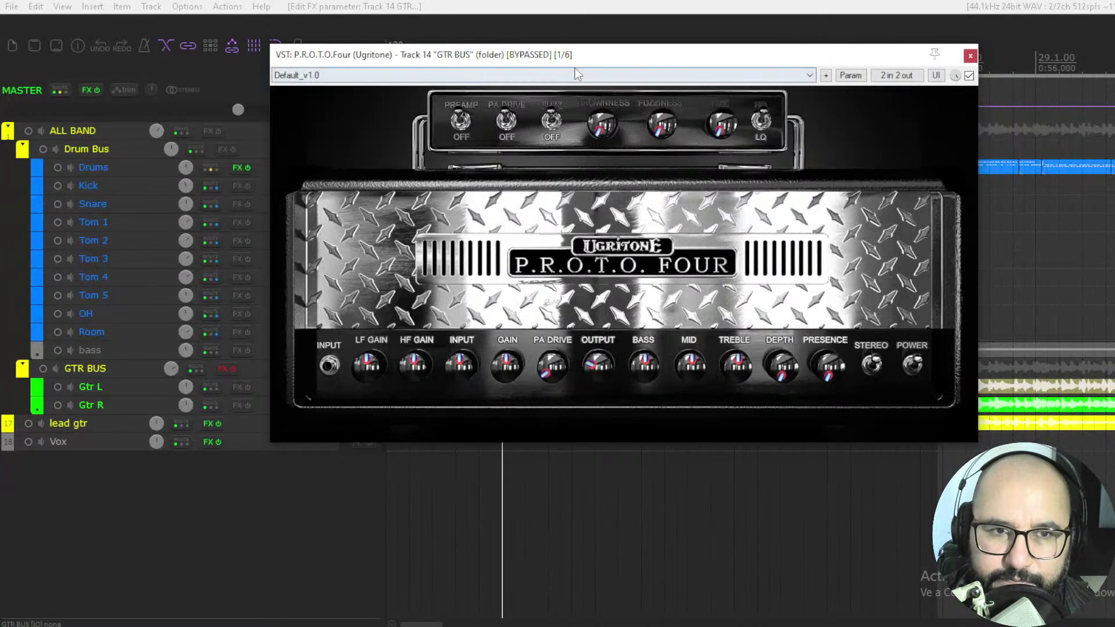
drag(573, 58, 596, 60)
- Enable the GTR BUS effects, play the guitars through the P.R.O.T.O. Four amp, and close its window
click(234, 370)
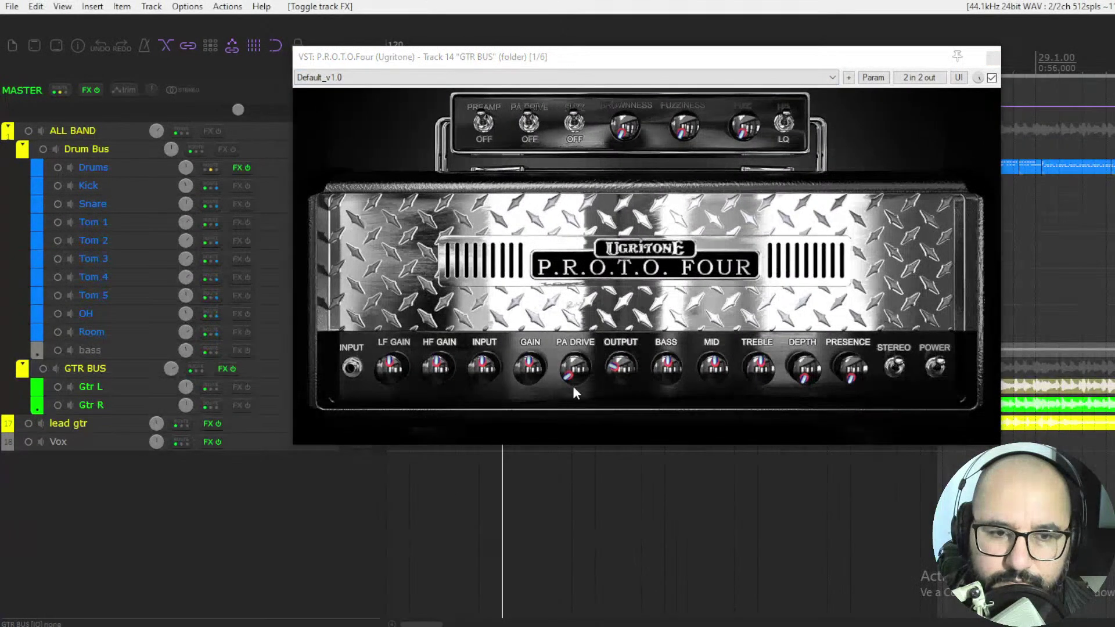
key(space)
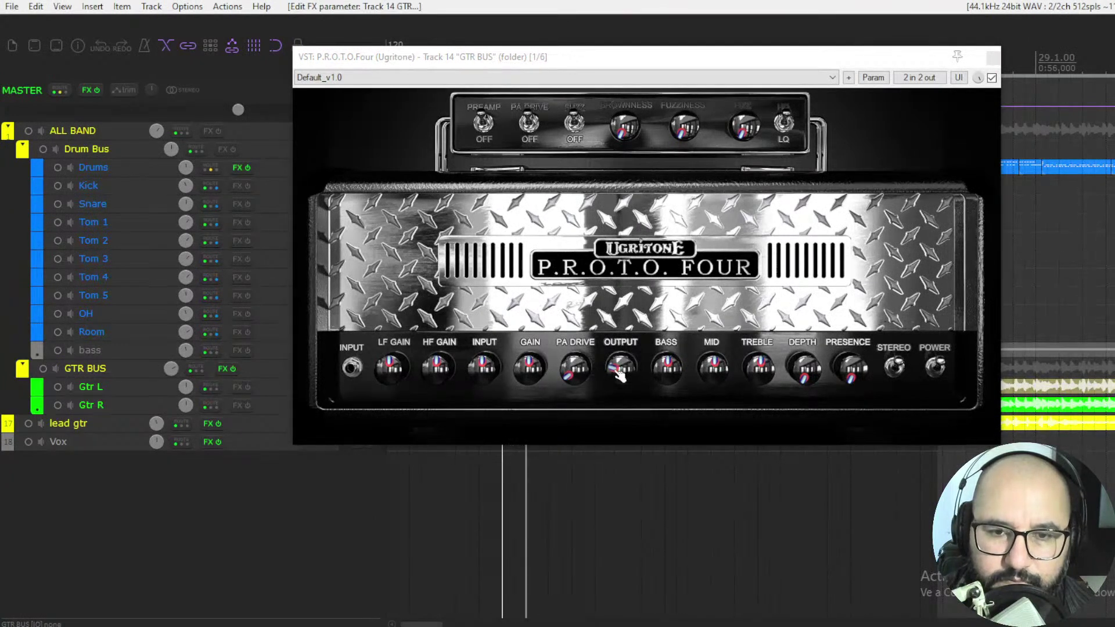
key(space)
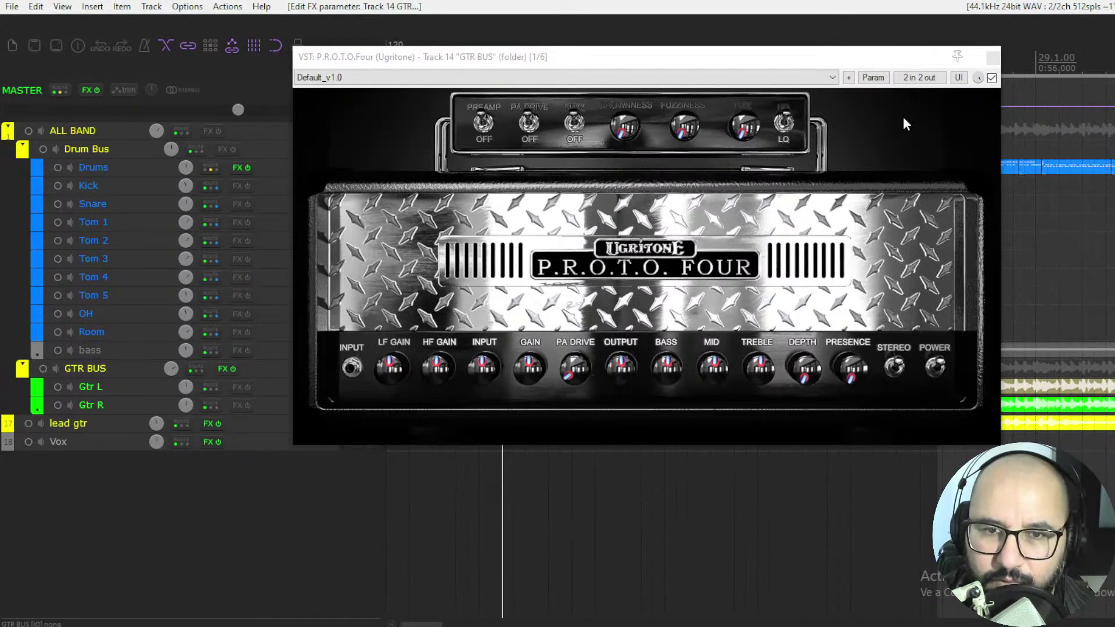
click(993, 57)
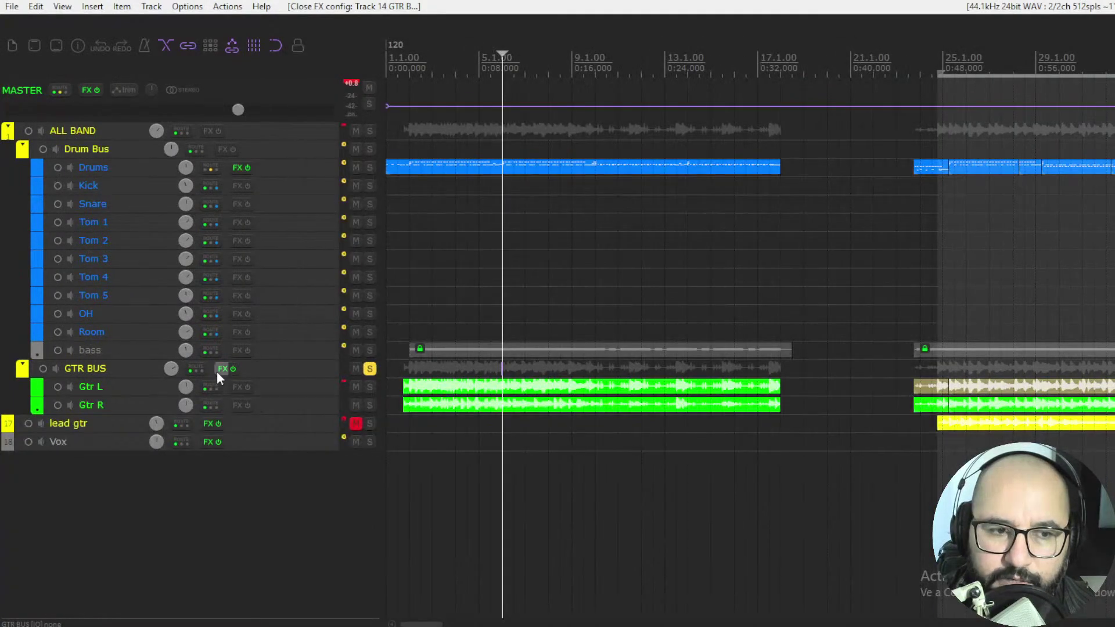
- Load s-preshigh.wav from the AMAZING IMPULSE PACK folder as the external IR of cabinet A in the GTR BUS Pulse plugin
click(221, 369)
click(232, 80)
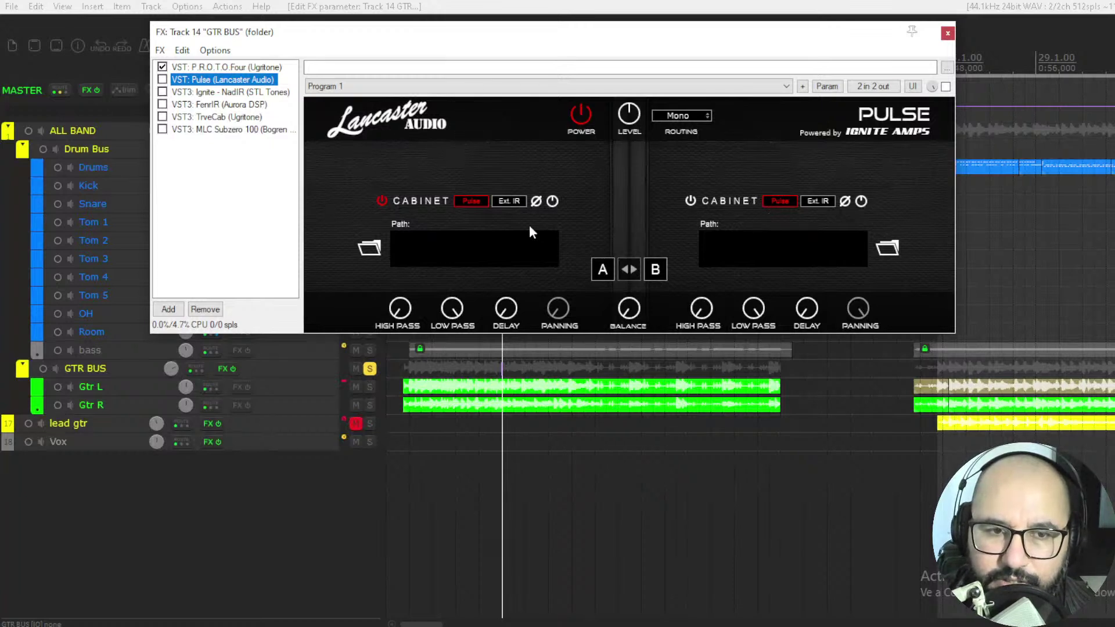
click(510, 201)
drag(868, 273, 866, 409)
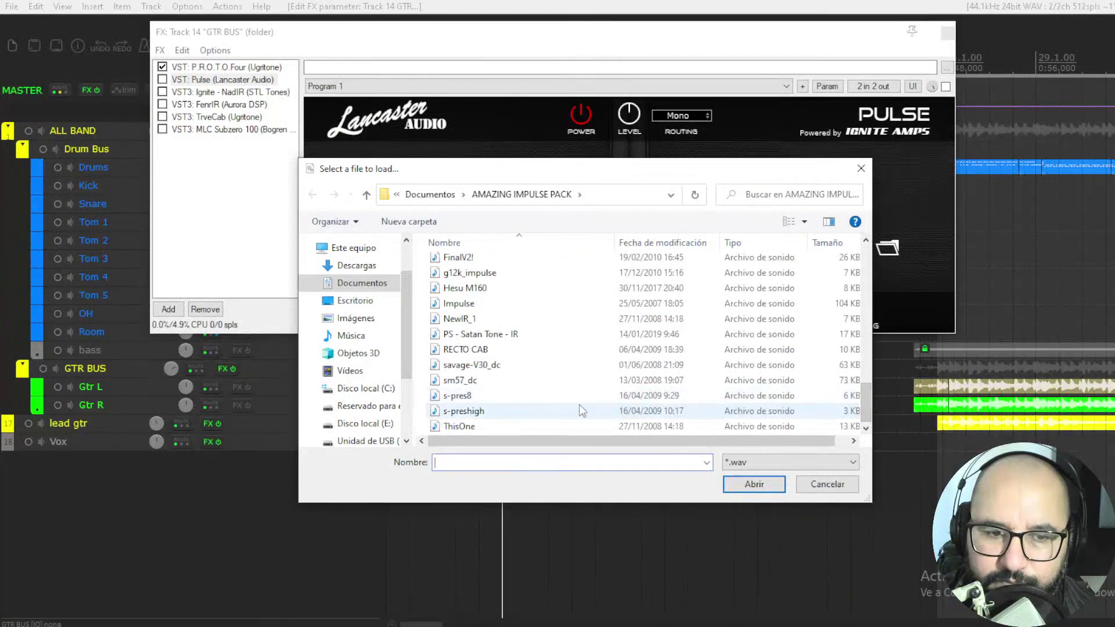
double_click(464, 411)
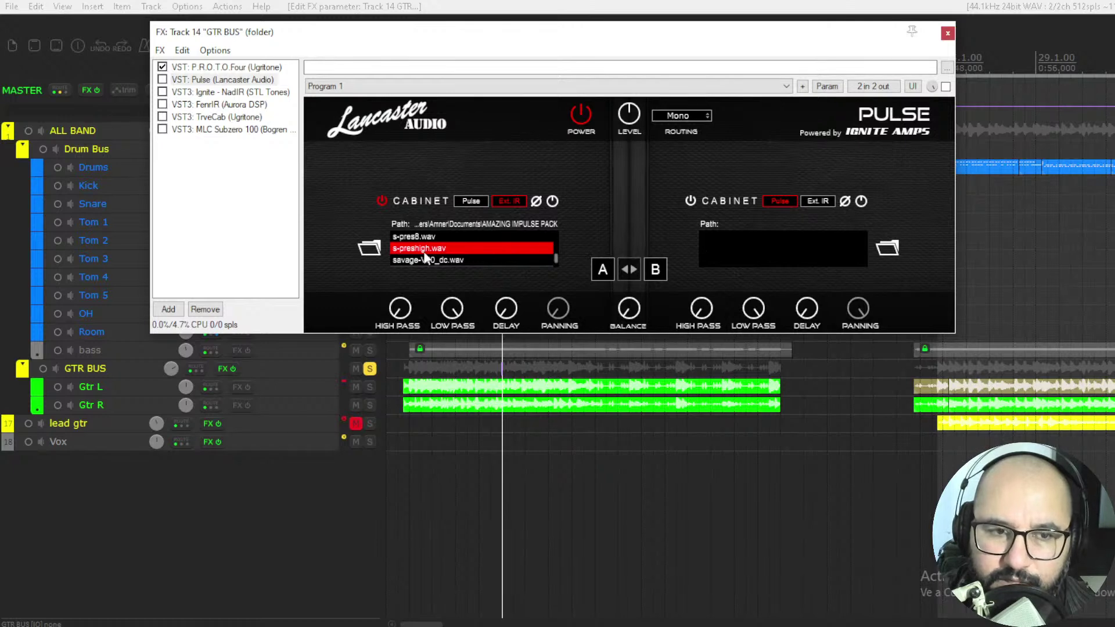
- Load BEST IR IN THE WORLD.wav as the external IR of cabinet B in Pulse
click(821, 200)
drag(865, 264, 864, 374)
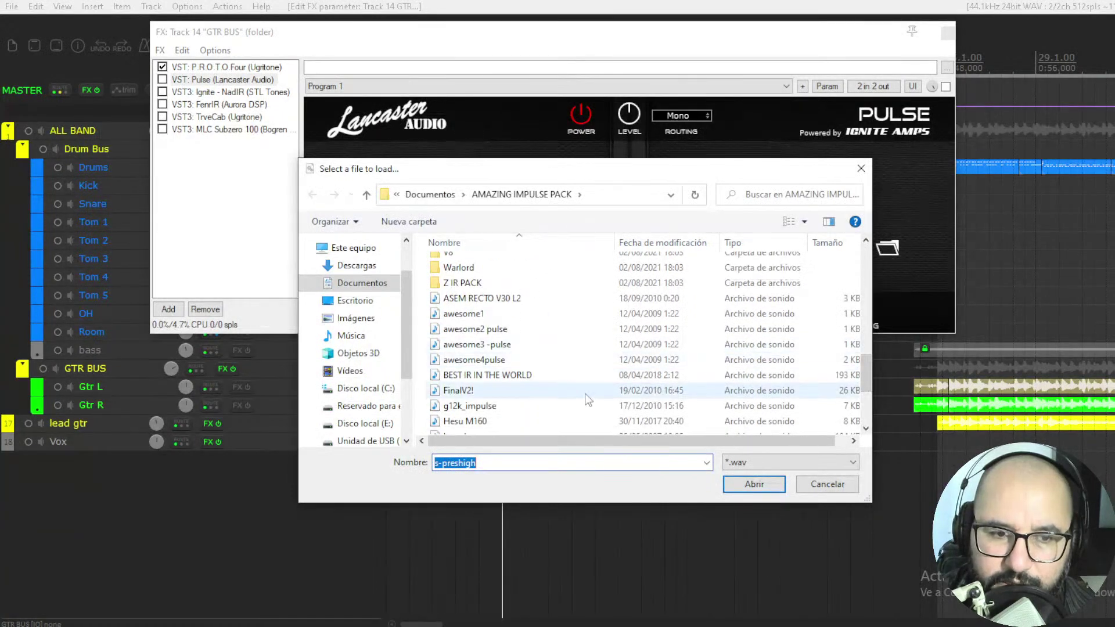
double_click(485, 380)
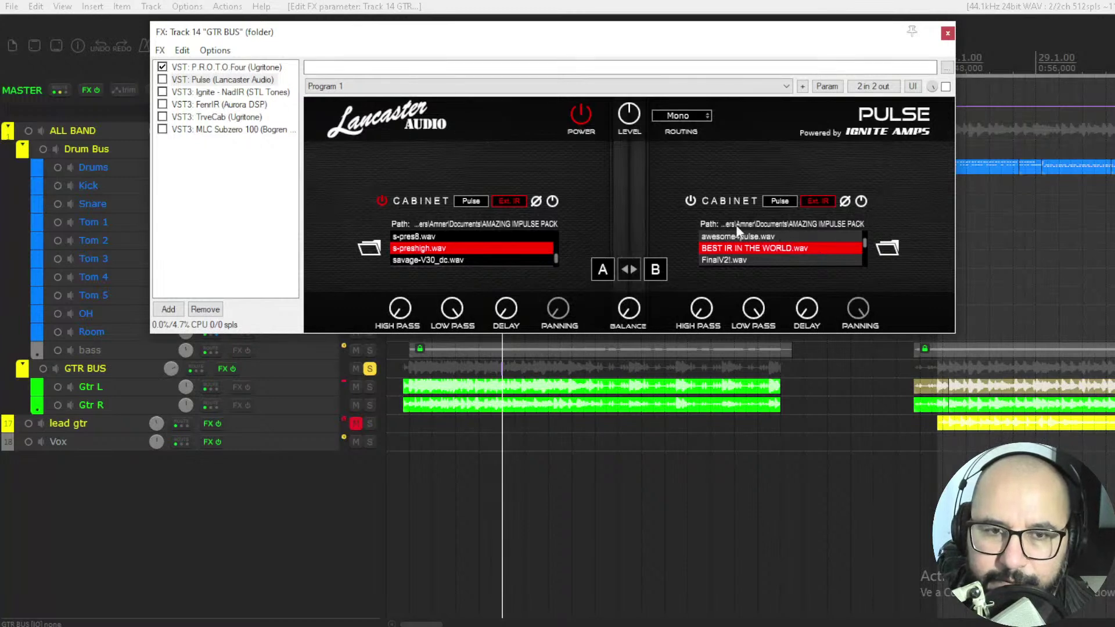
- Try out Pulse's Level and Balance controls and return both to their starting positions
drag(635, 120, 636, 69)
double_click(624, 111)
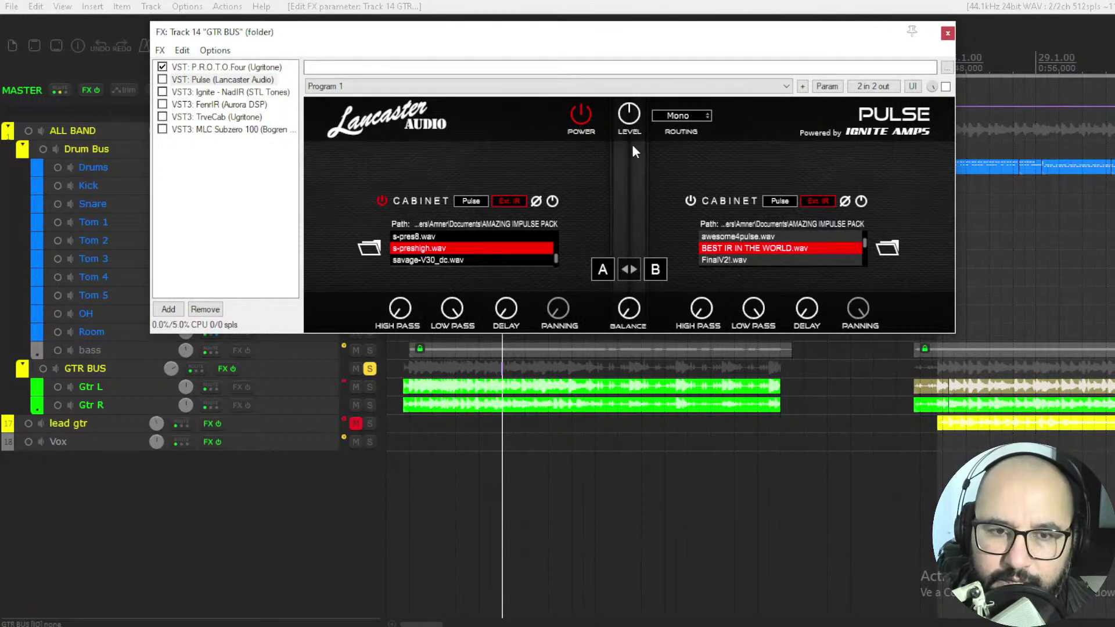
drag(626, 305, 637, 329)
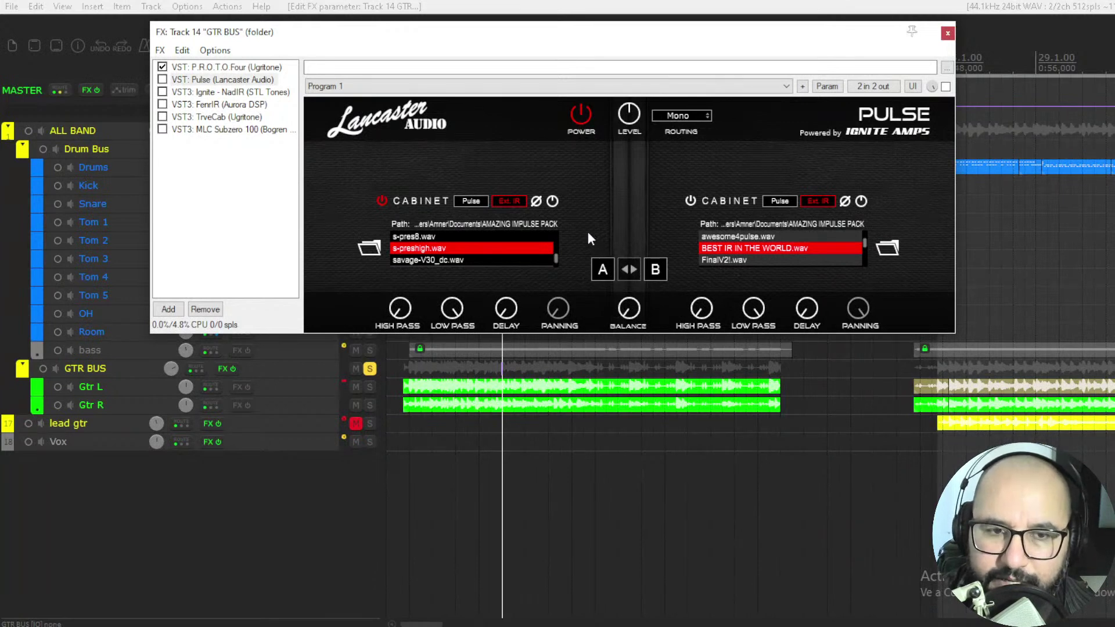
drag(629, 308, 633, 403)
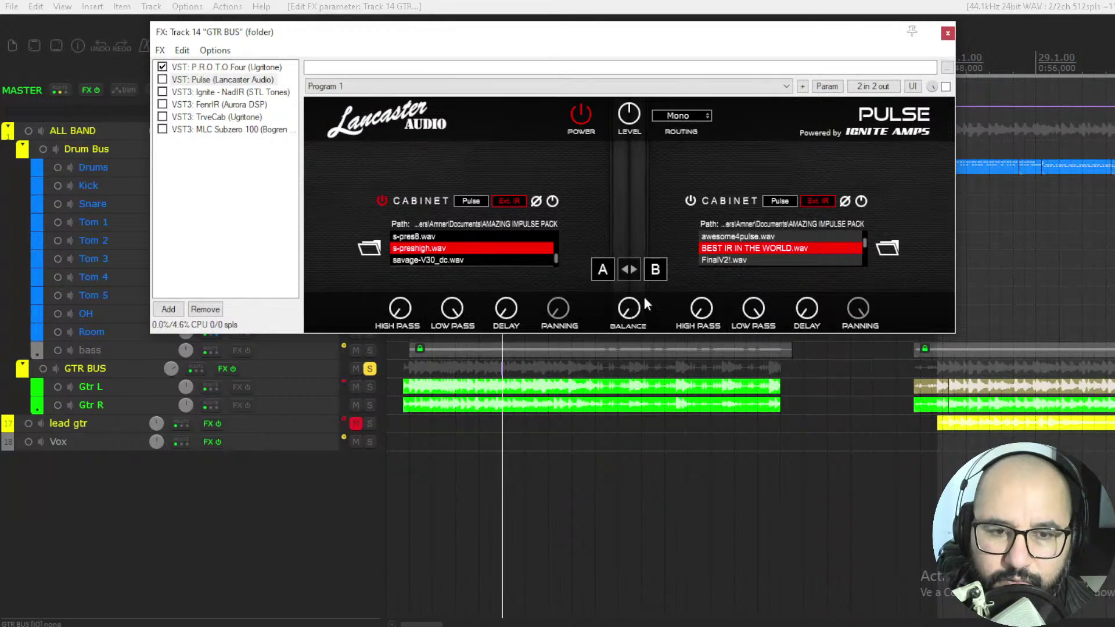
- Enable the Pulse plugin in the GTR BUS chain and play the guitars through cabinet A
click(946, 86)
key(space)
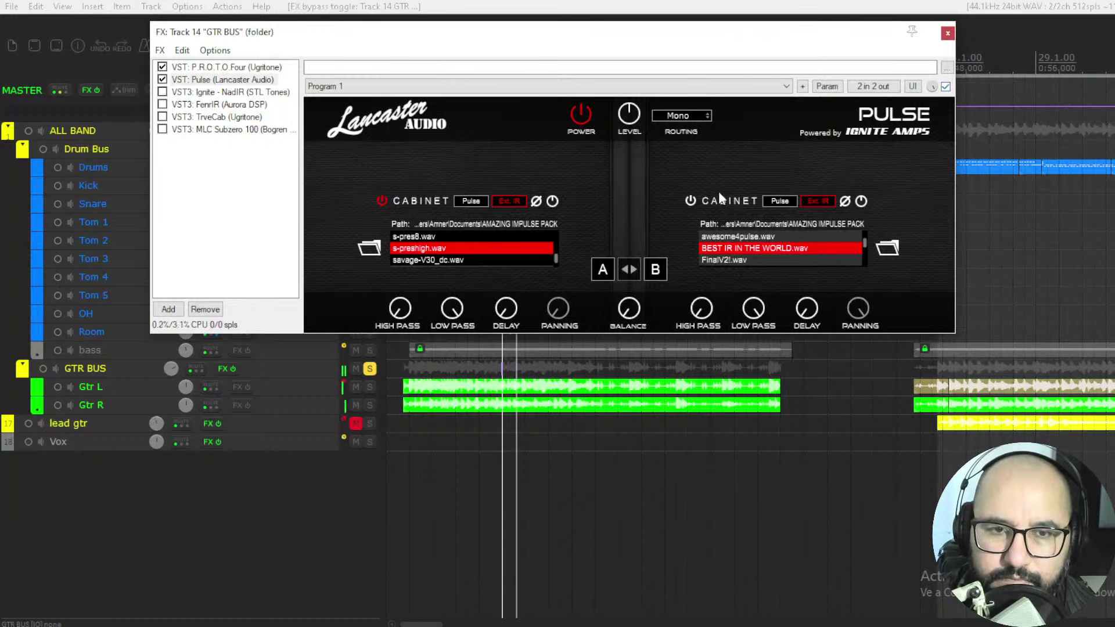
key(space)
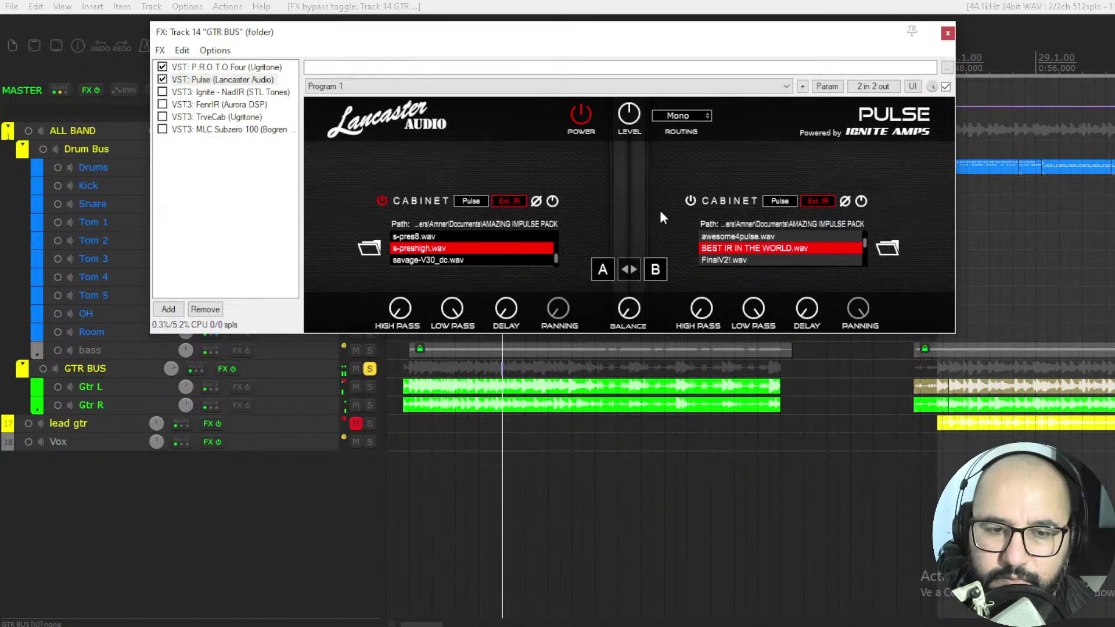
- Set Pulse's routing to Dual Mono and shift the balance toward cabinet B during playback
click(674, 115)
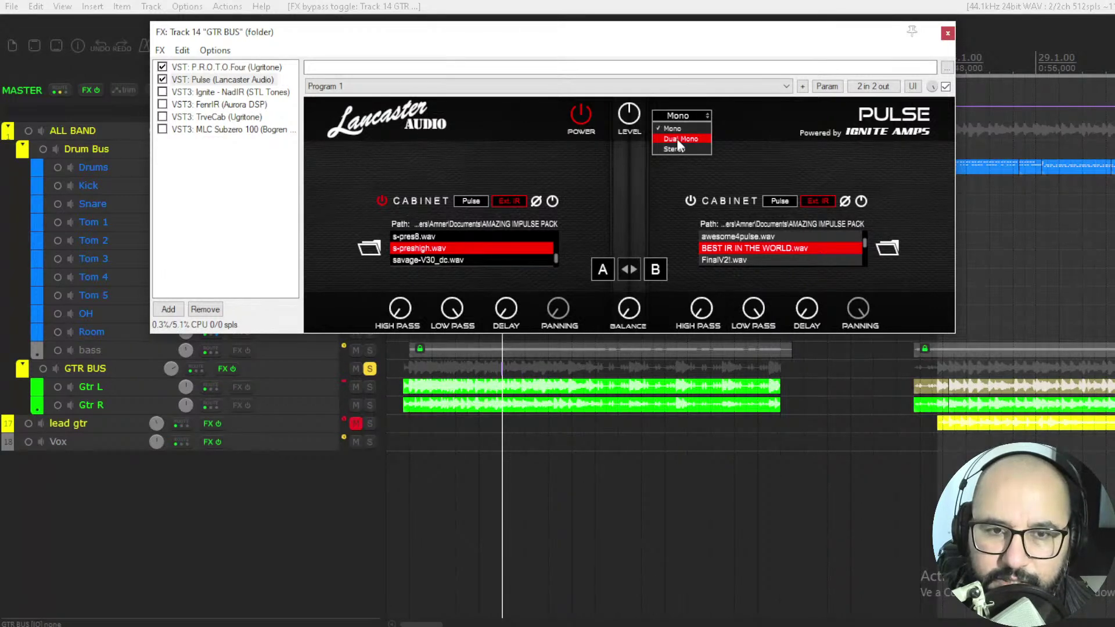
key(space)
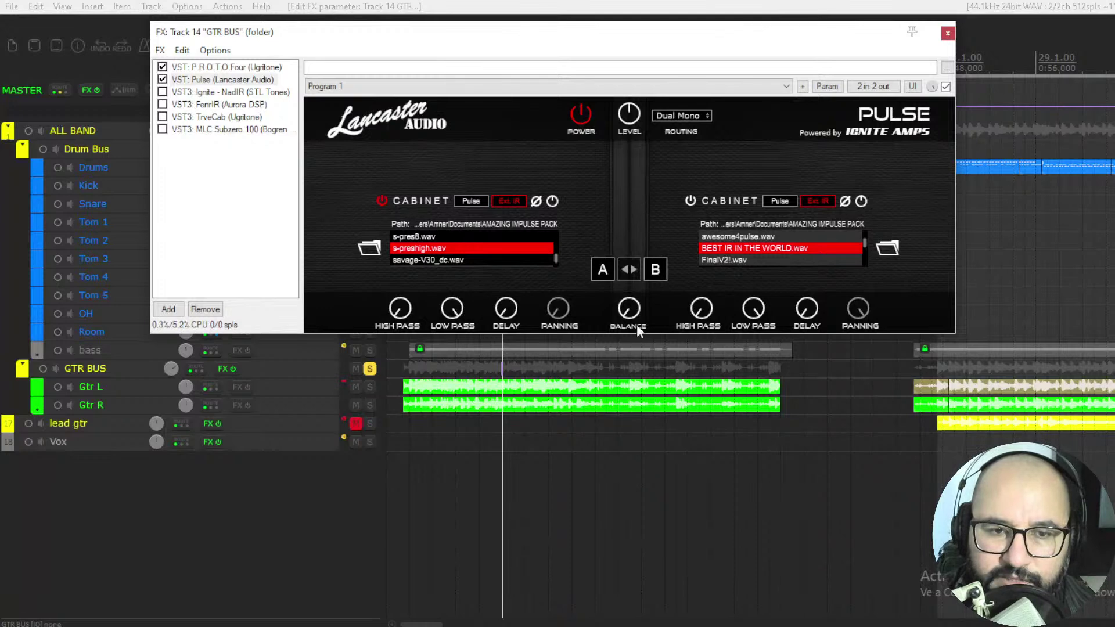
drag(627, 316, 633, 175)
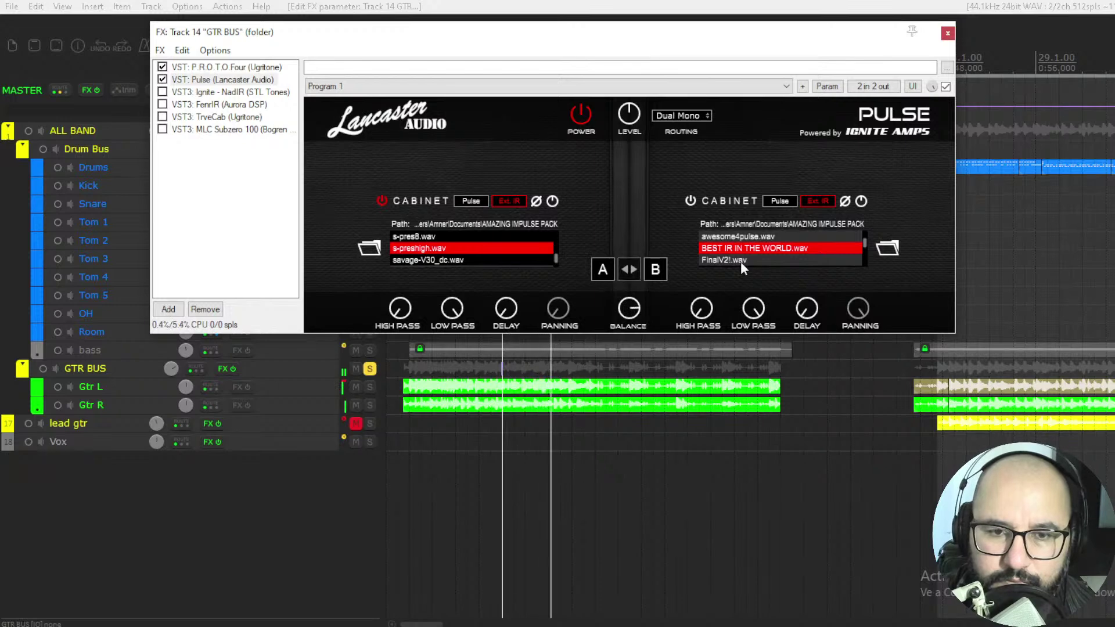
- Try FinalV2!.wav in cabinet B and play the guitars at different balance settings between the two cabinets
click(741, 262)
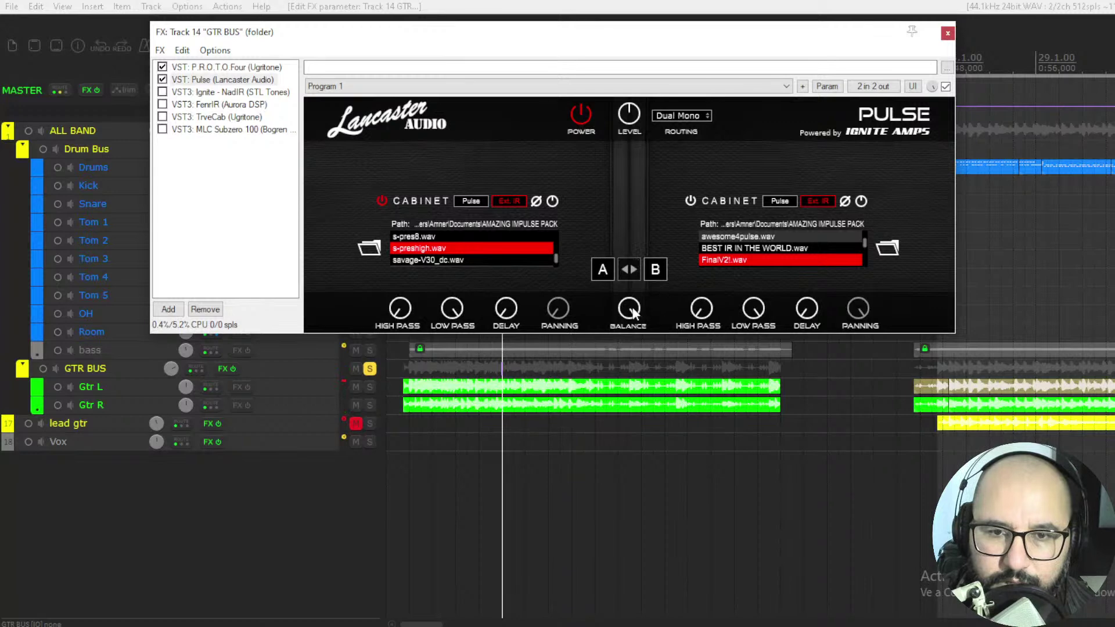
key(space)
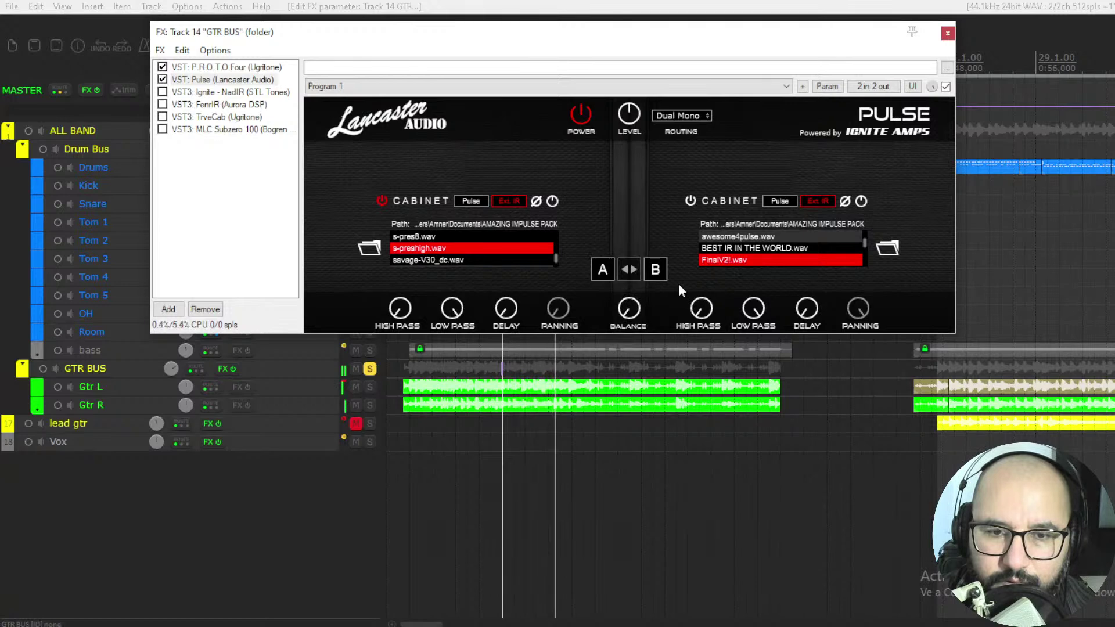
key(space)
drag(630, 308, 633, 187)
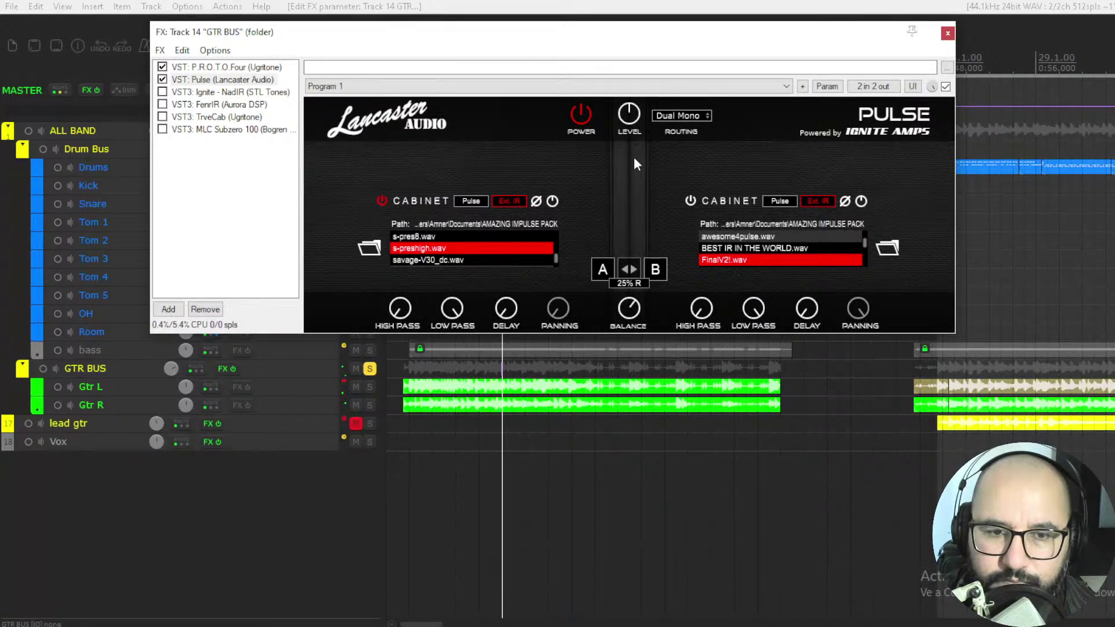
- Select RECTO CAB.wav for cabinet B, power that cabinet on, and play the guitars through it
click(748, 247)
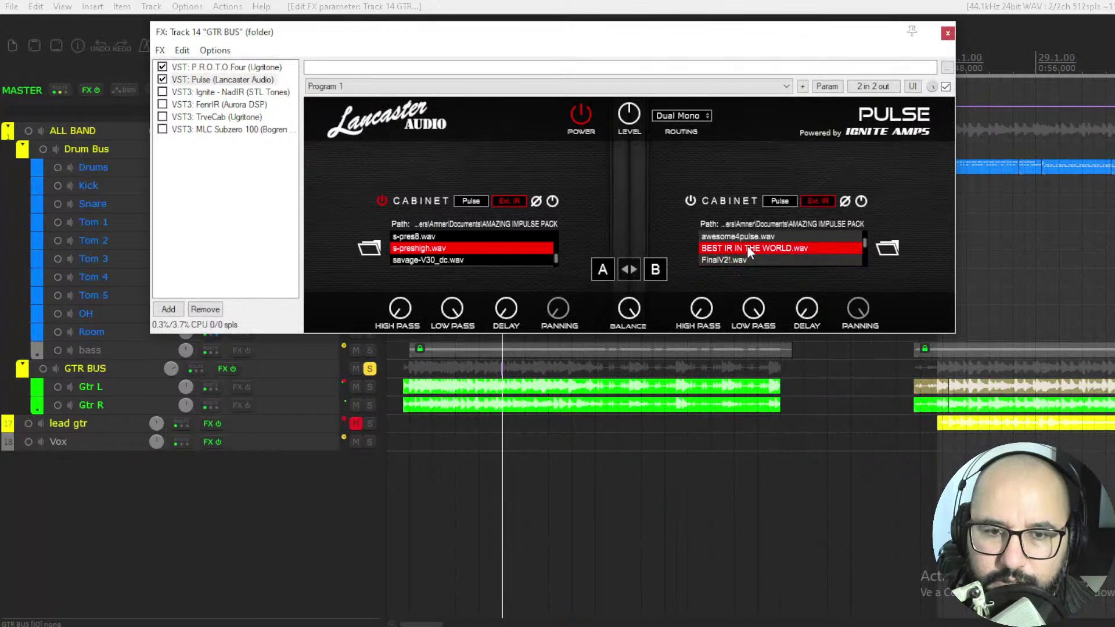
drag(865, 250, 865, 263)
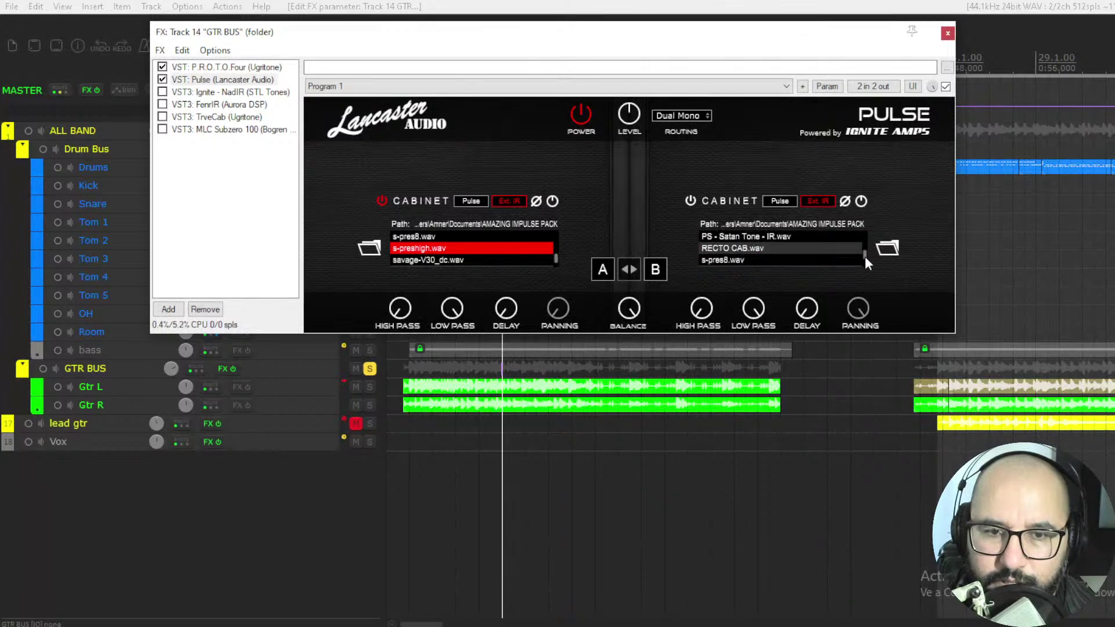
click(736, 250)
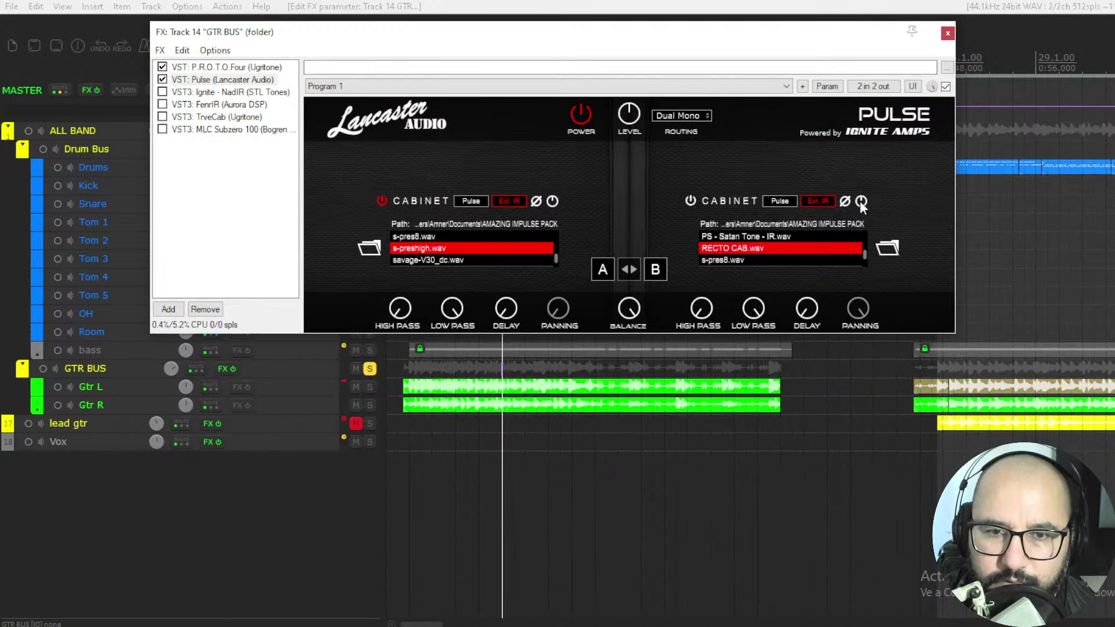
click(691, 200)
key(space)
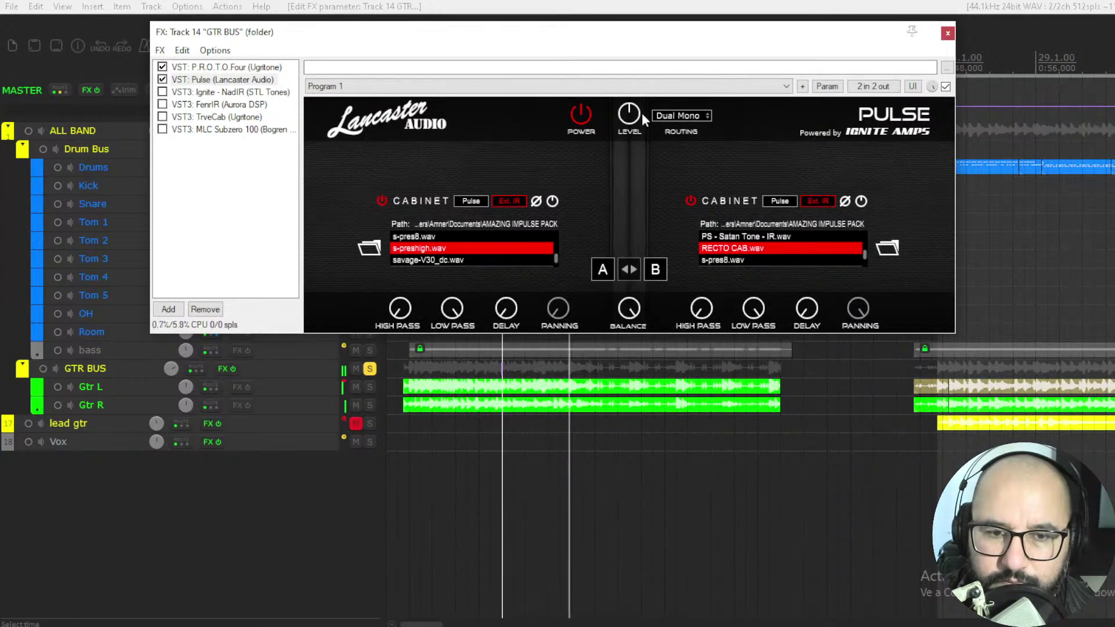
key(space)
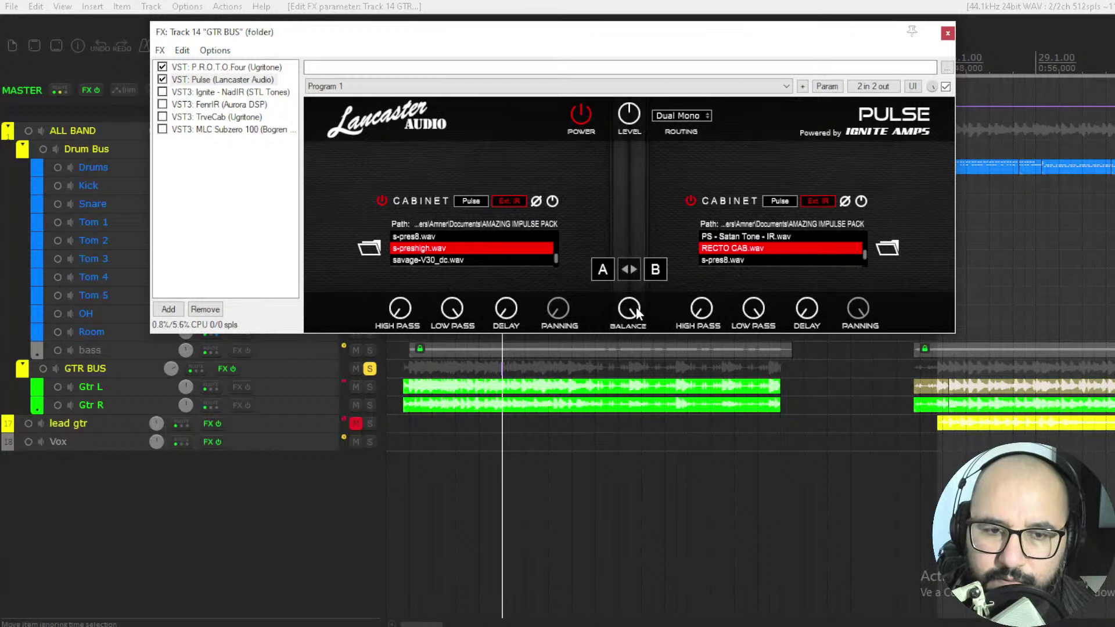
- Center the balance between cabinets A and B and play the guitars through the blended impulse responses
drag(635, 380, 635, 399)
key(space)
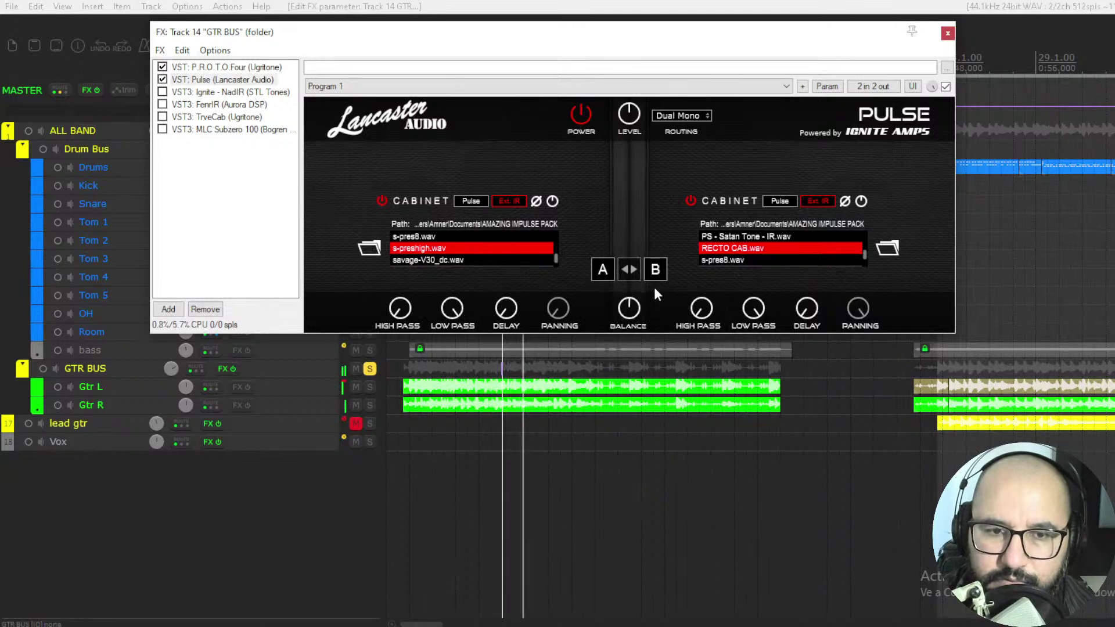
- Try inverting the phase of cabinet B and of cabinet A during playback, returning each to normal polarity
key(space)
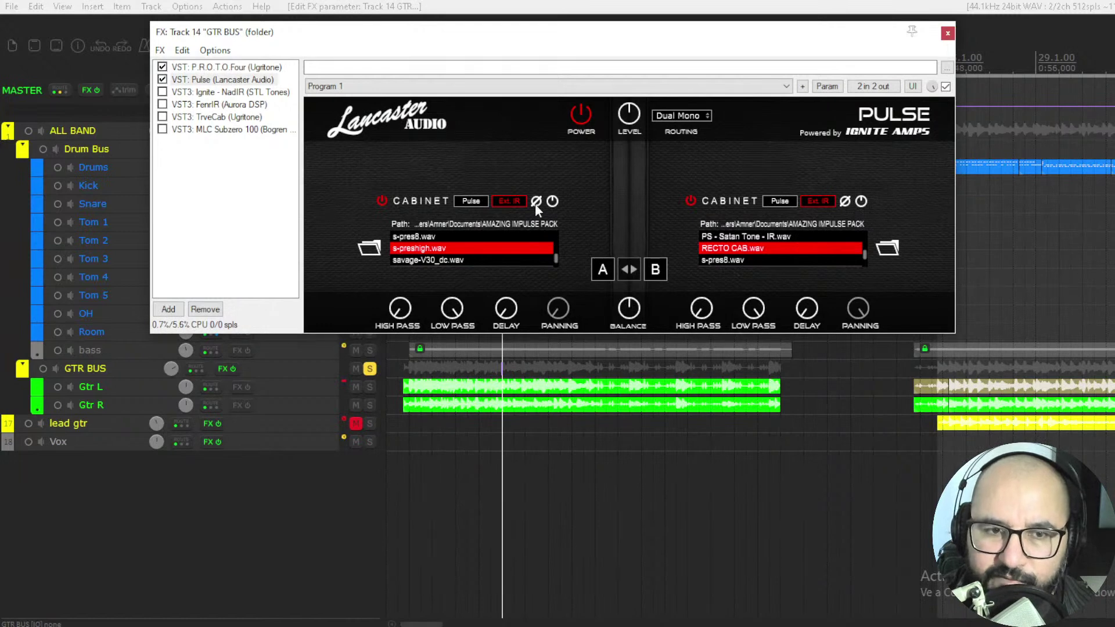
click(844, 201)
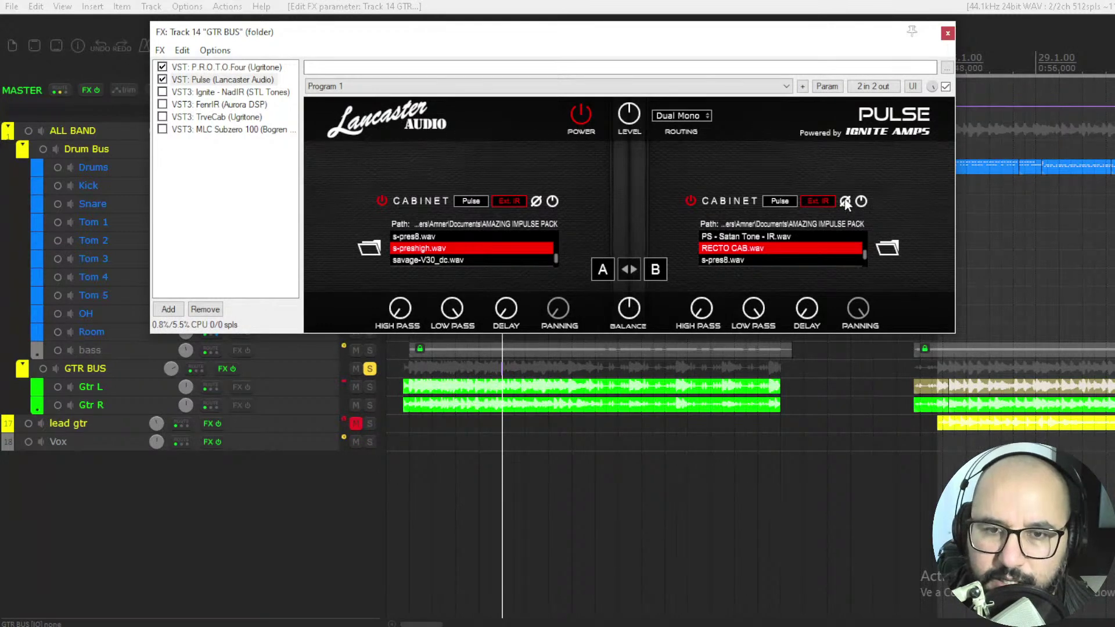
key(space)
click(842, 202)
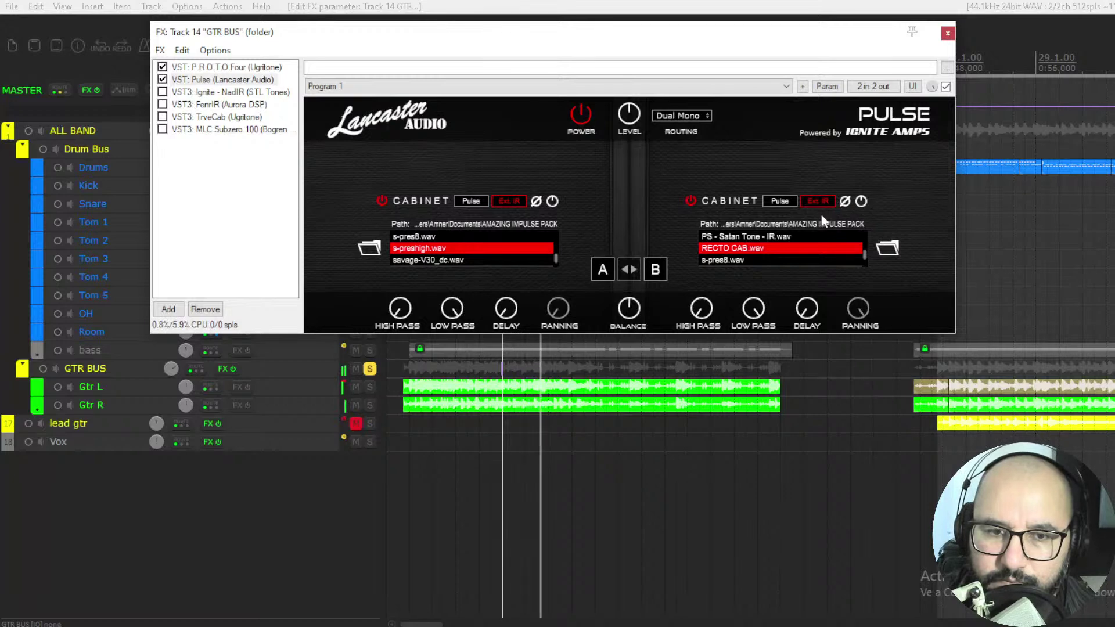
click(537, 201)
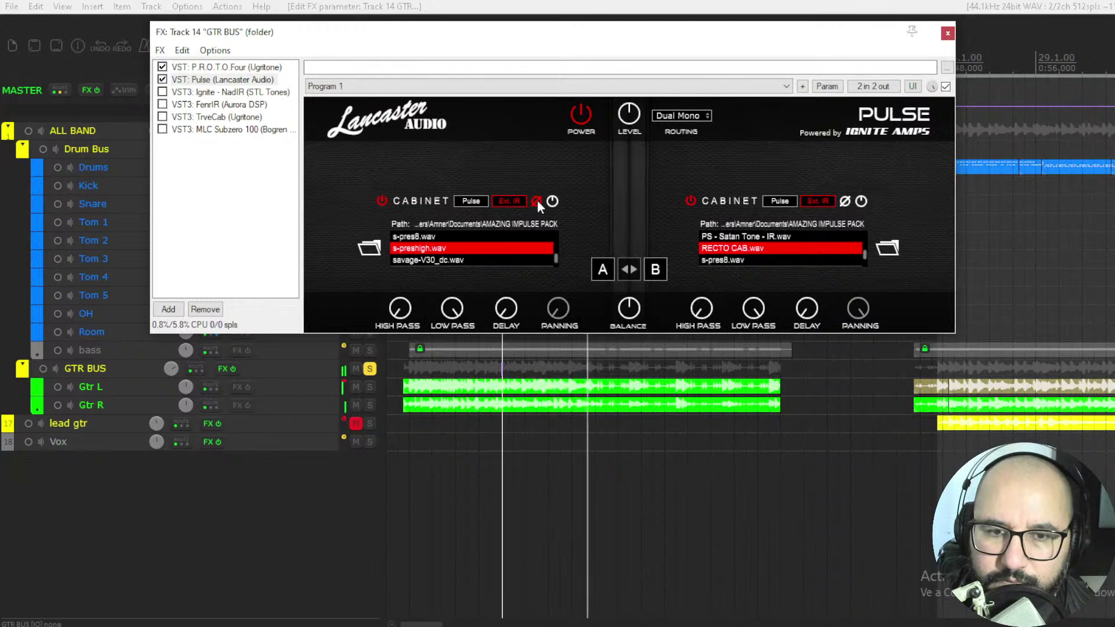
click(536, 200)
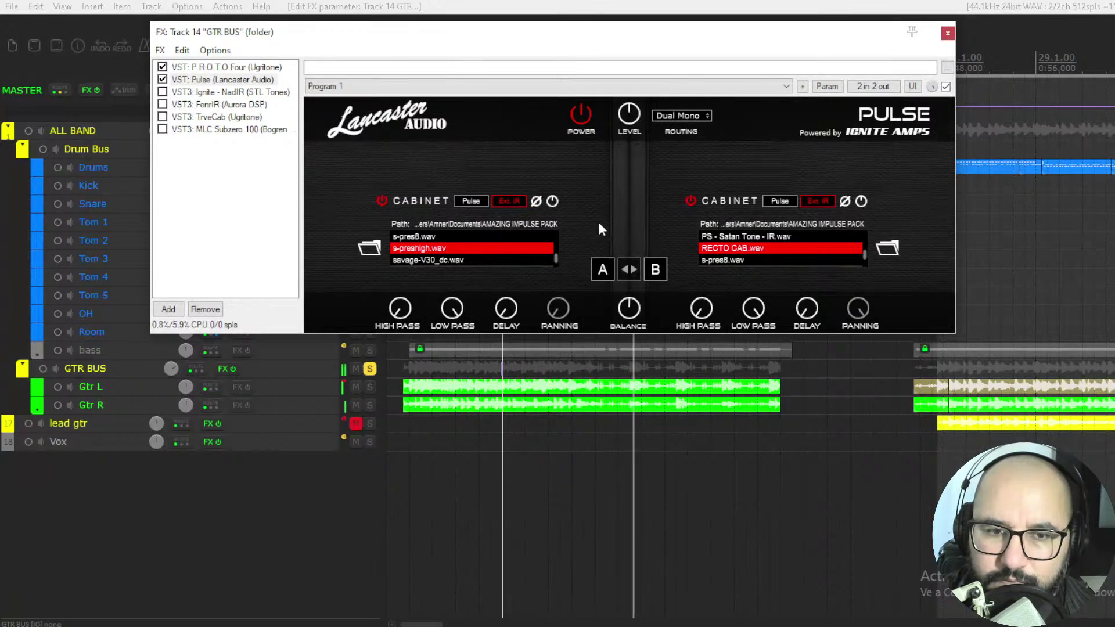
key(space)
- Select sm57_dc.wav for cabinet B and play the guitars at different balance settings, including 100% L
scroll(752, 253, down, 4)
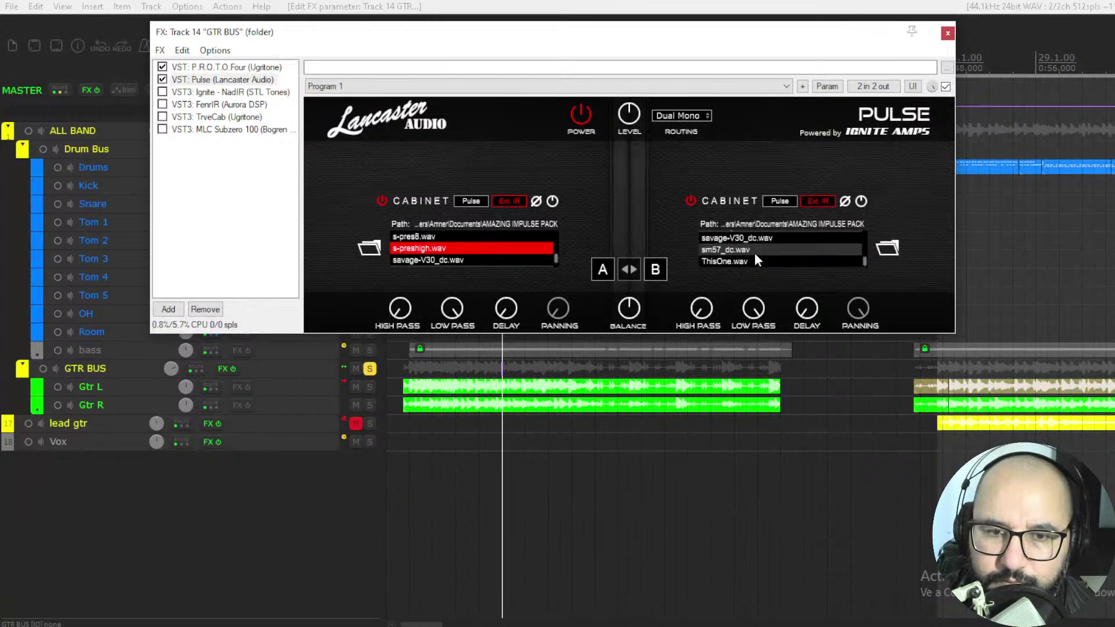
key(space)
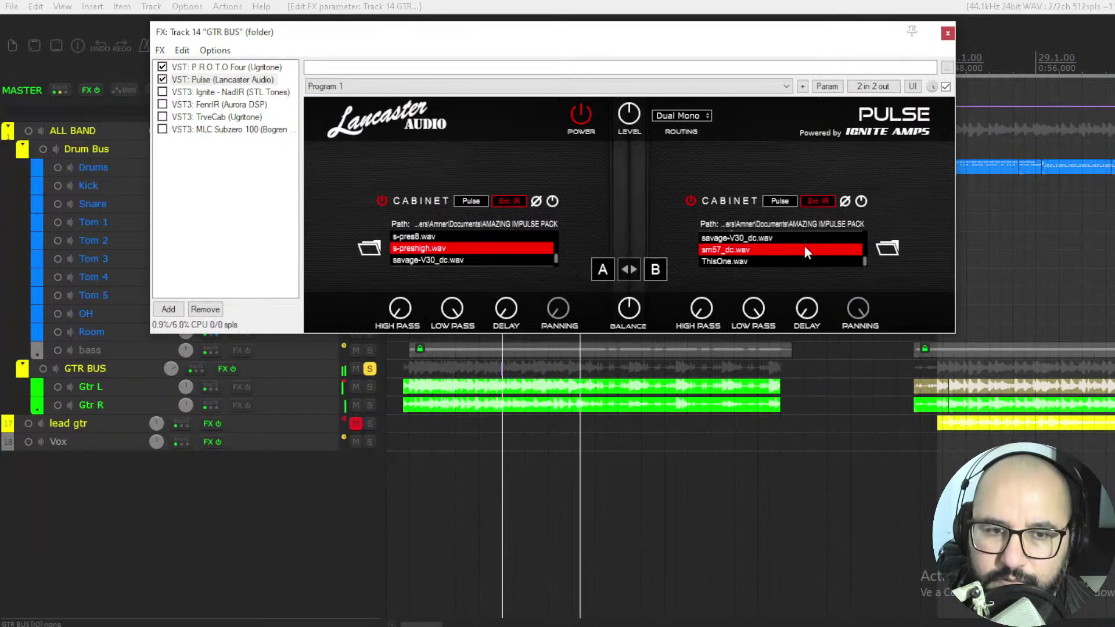
drag(650, 297, 640, 414)
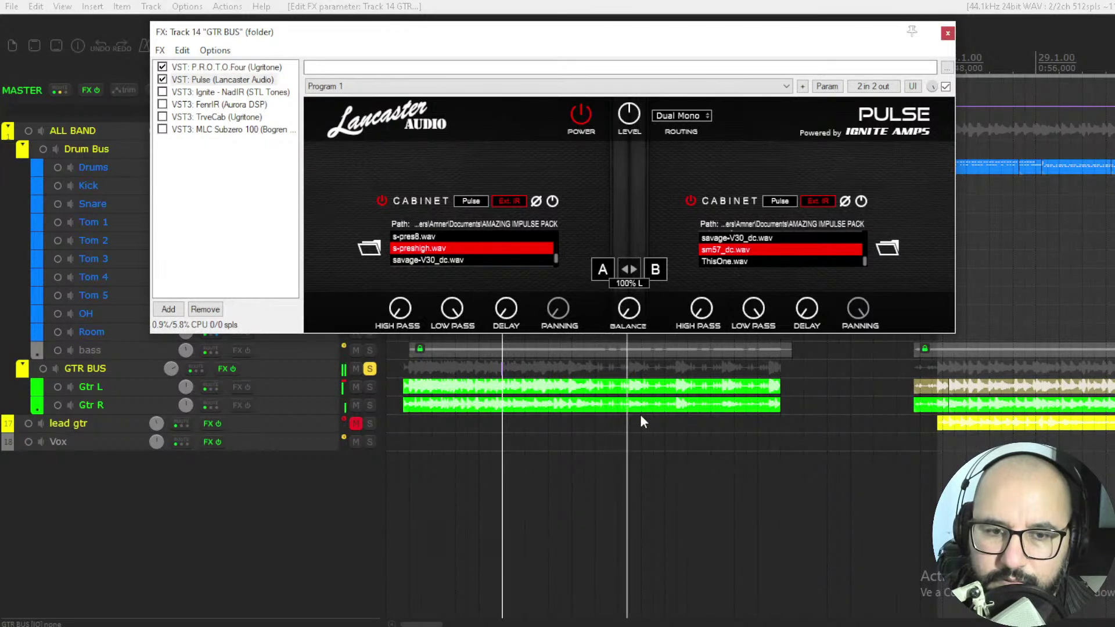
drag(629, 308, 637, 406)
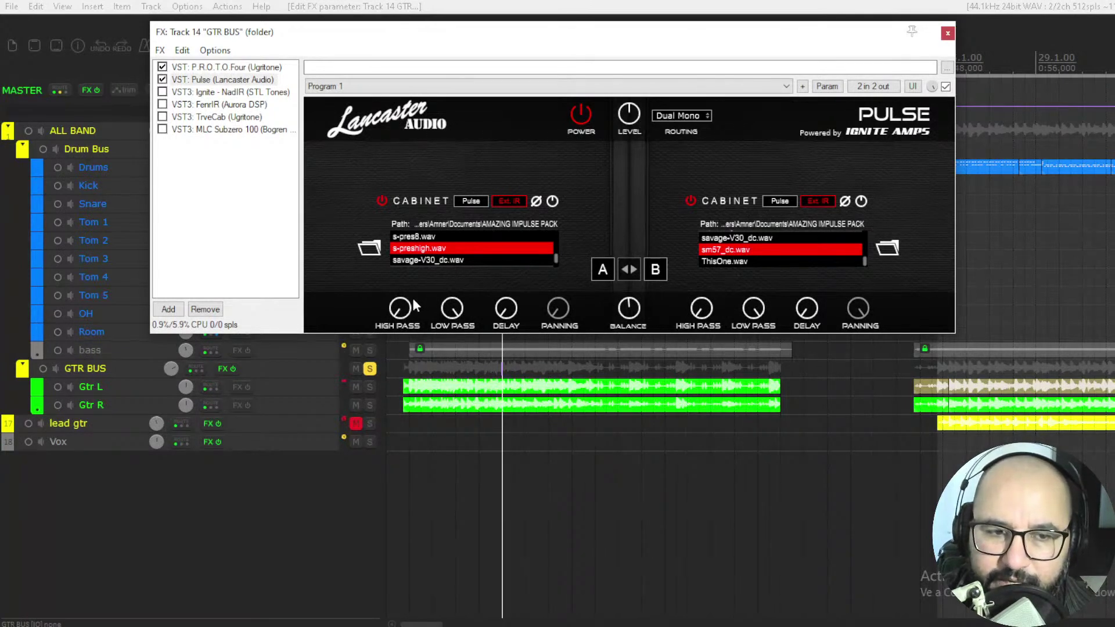
- Raise cabinet A's high-pass filter and lower its low-pass filter while auditioning the guitars
key(space)
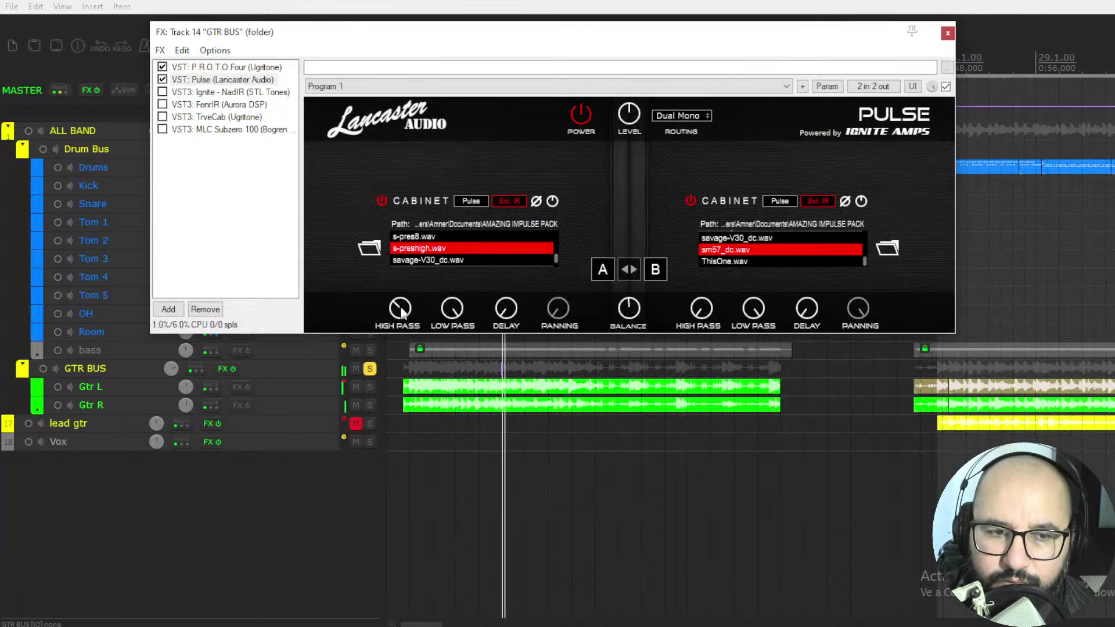
drag(400, 303, 456, 400)
drag(394, 313, 400, 328)
key(space)
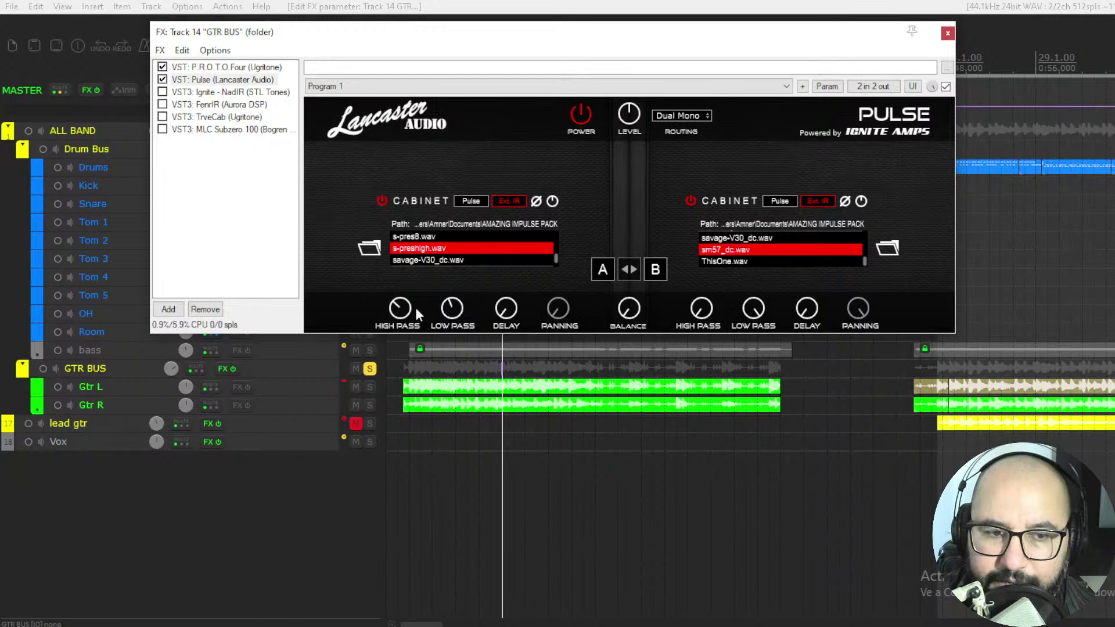
mouse_move(455, 309)
drag(455, 308, 451, 326)
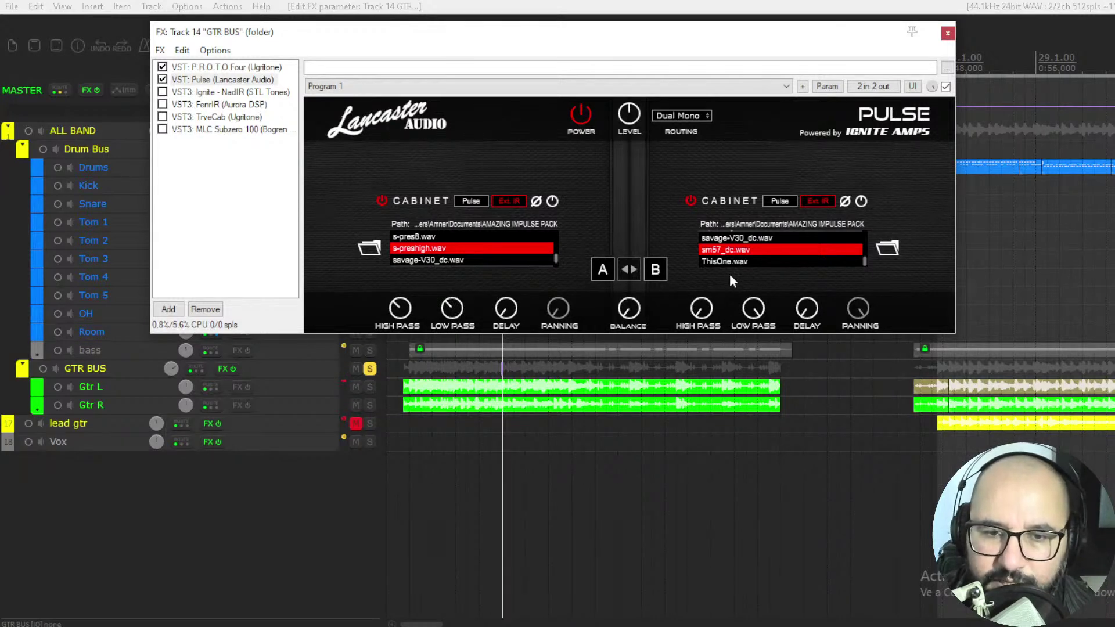
- Try the delay on cabinet A during playback and return it to its minimum
drag(507, 327, 505, 314)
key(space)
mouse_move(506, 267)
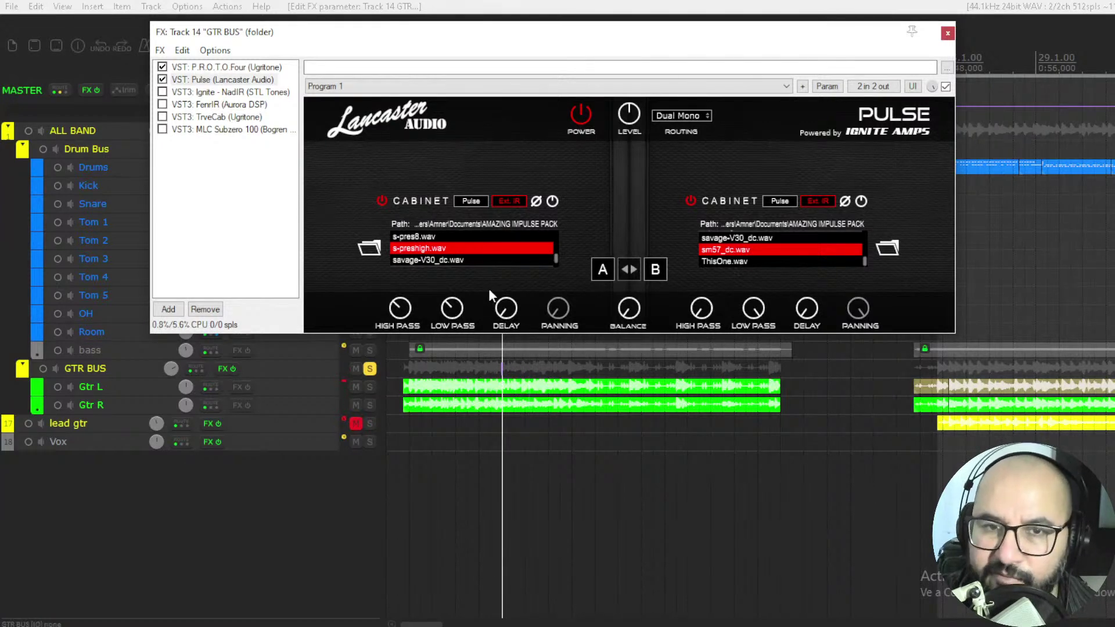
mouse_move(505, 307)
drag(511, 264, 505, 308)
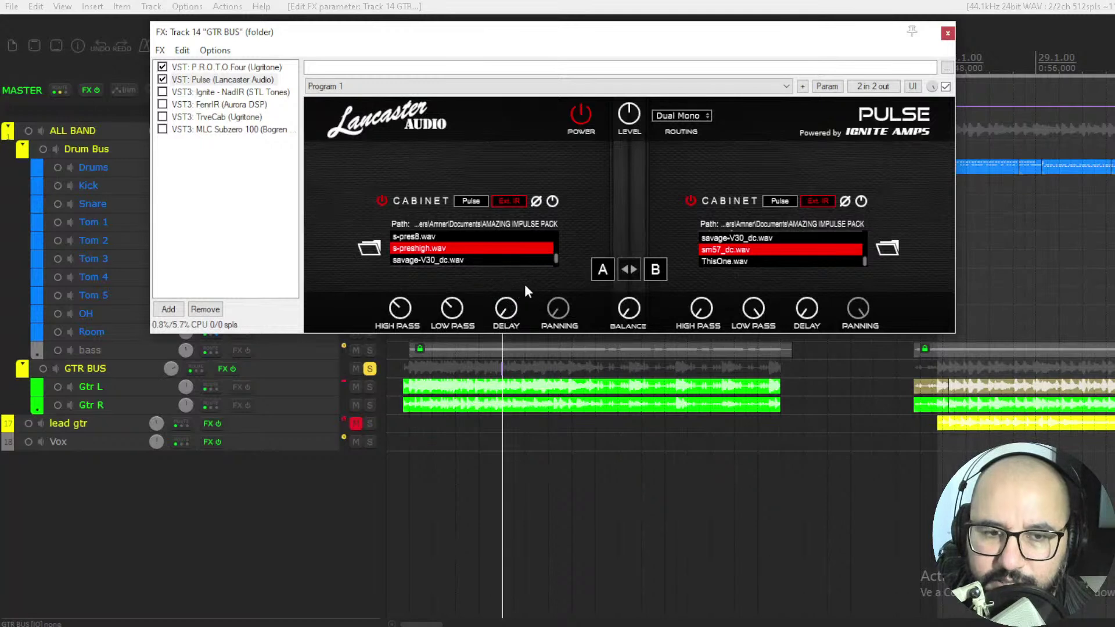
- Play the guitars while switching between Pulse's A and B settings, ending on B
key(space)
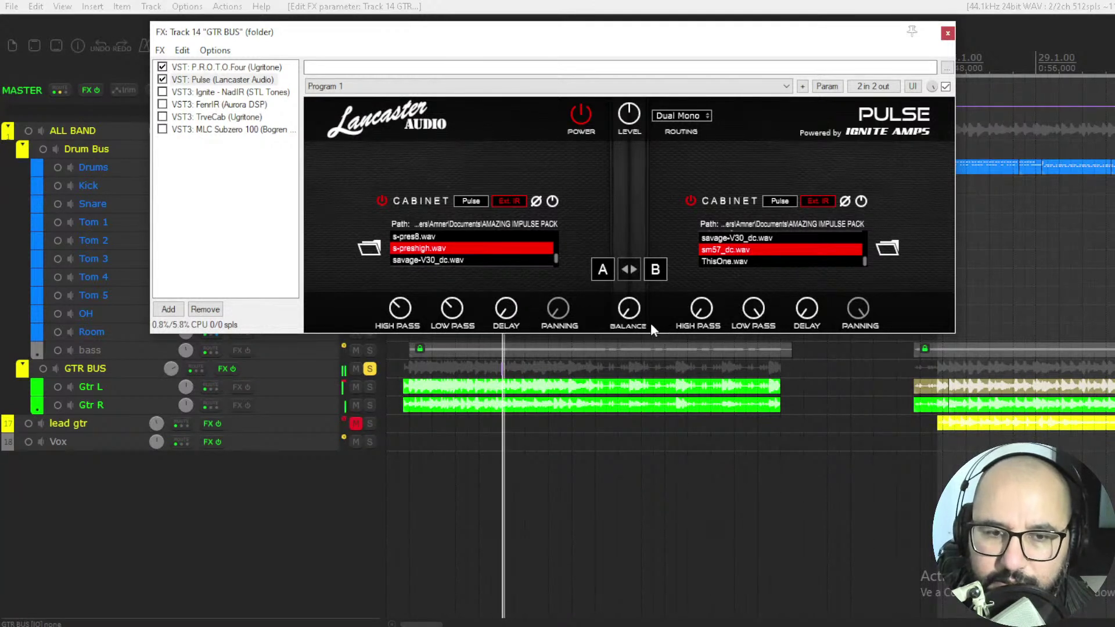
key(space)
click(651, 273)
click(602, 272)
key(space)
click(656, 271)
key(space)
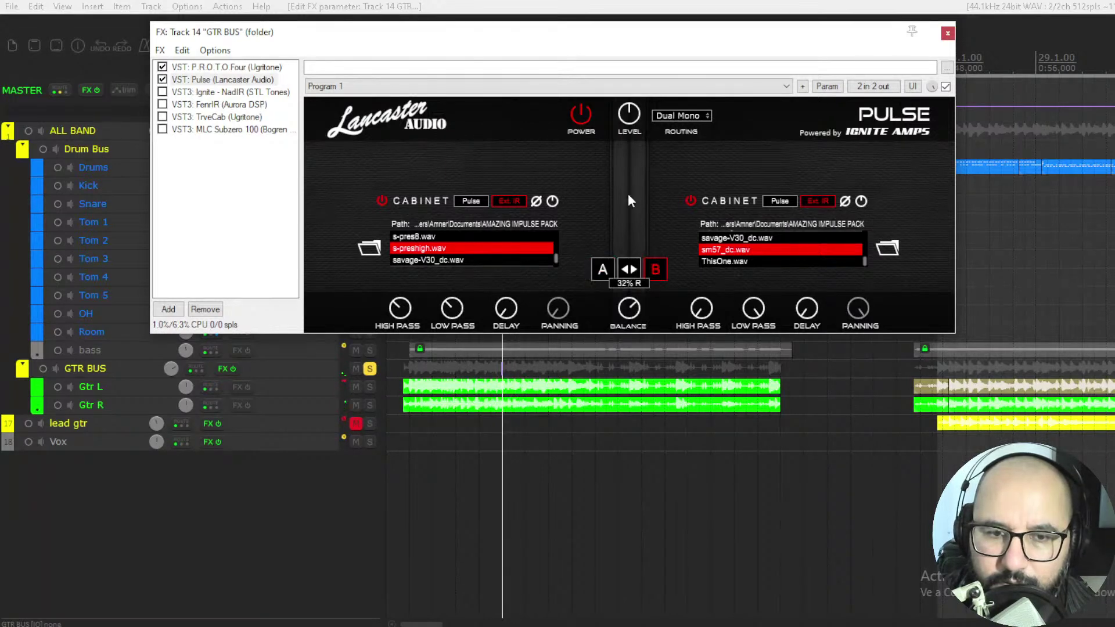
- Shift Pulse's balance toward cabinet A, switch back to setting A and play the guitars through it
drag(624, 314, 624, 395)
key(space)
click(653, 269)
click(601, 270)
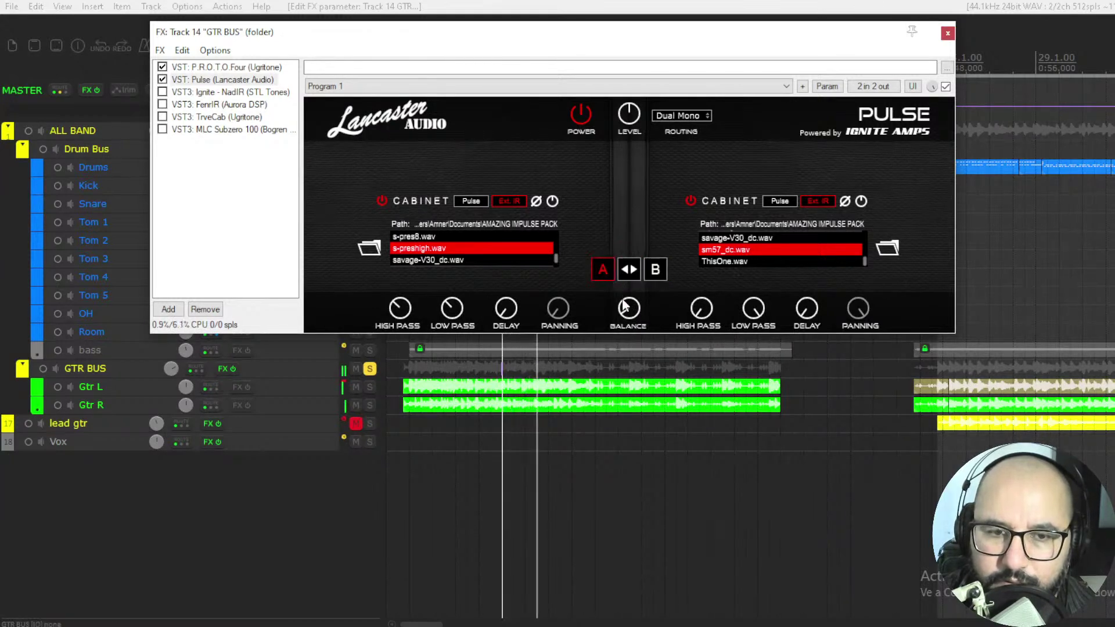
key(space)
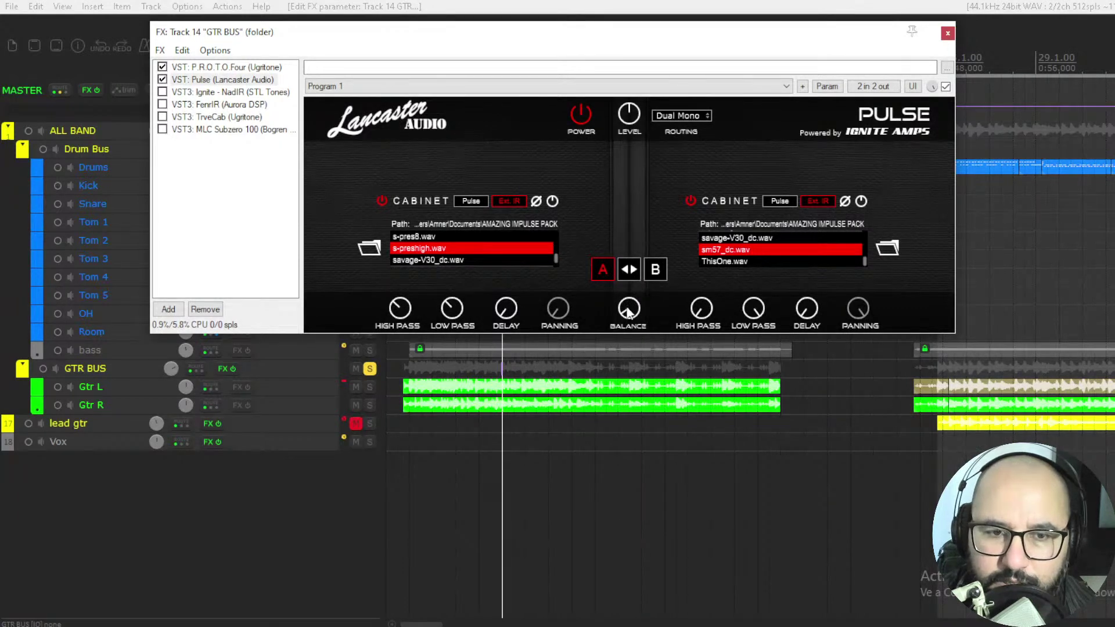
key(space)
key(space)
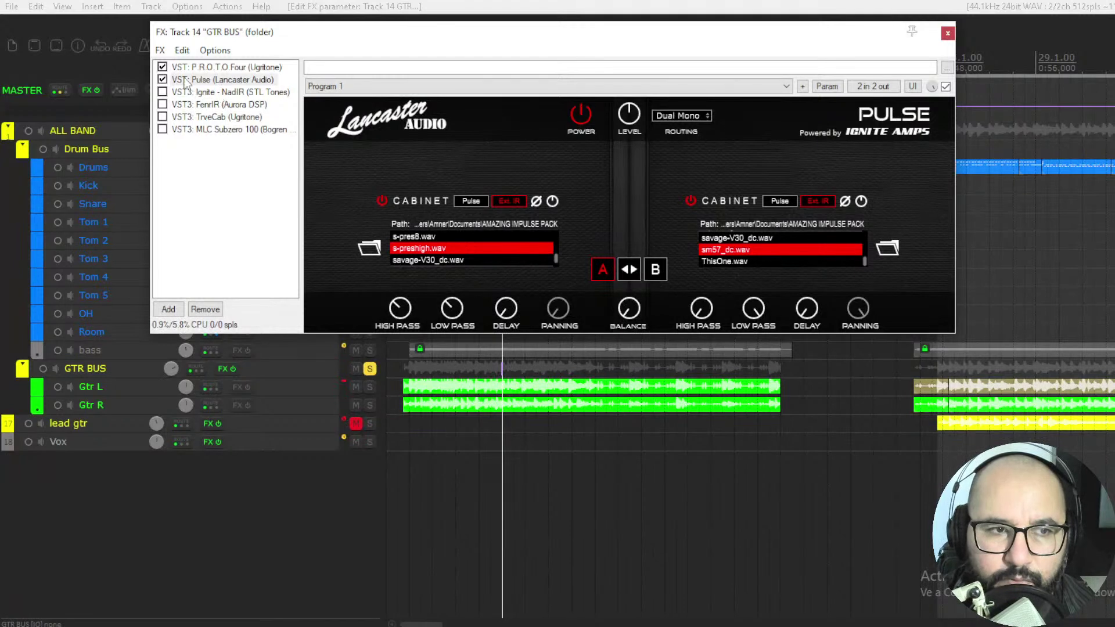
- Bypass Pulse and browse the impulse response files for NadIR's first cabinet
click(162, 80)
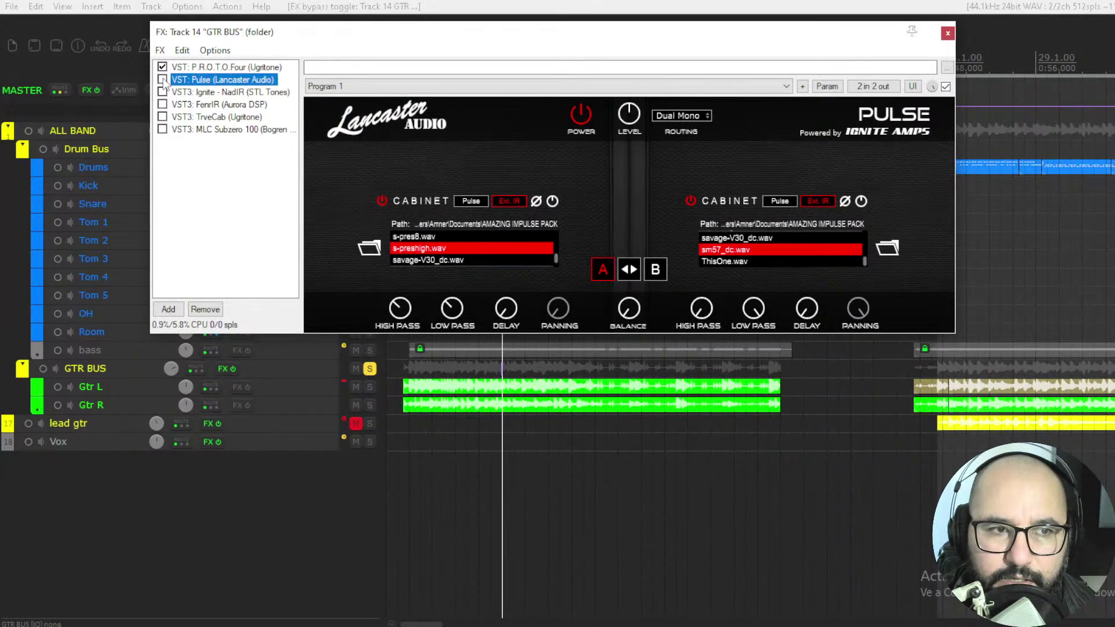
click(216, 93)
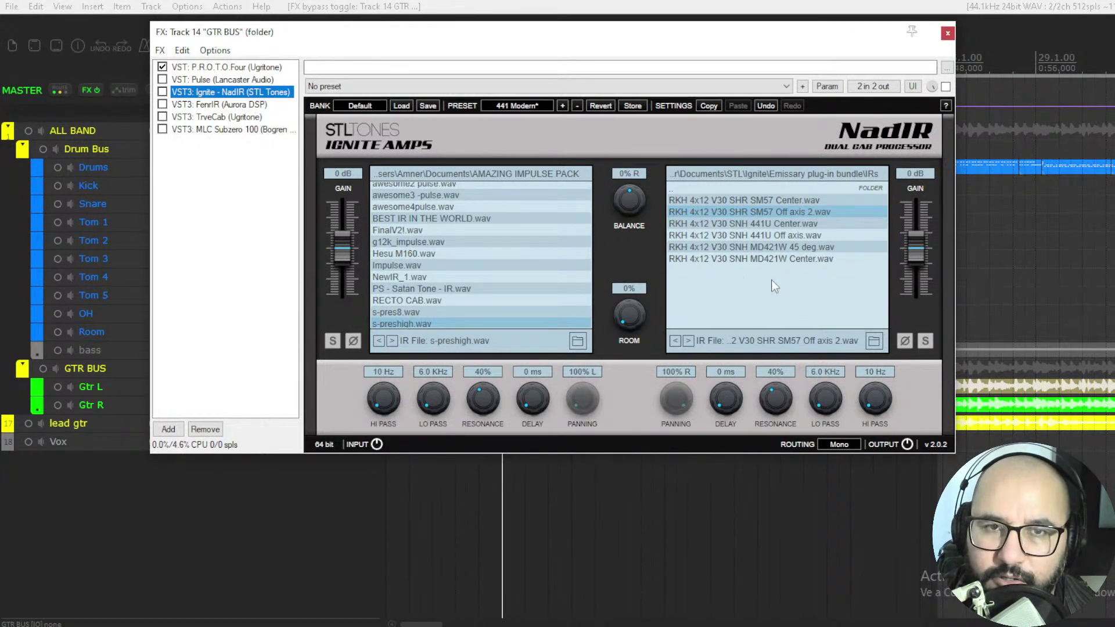
mouse_move(588, 263)
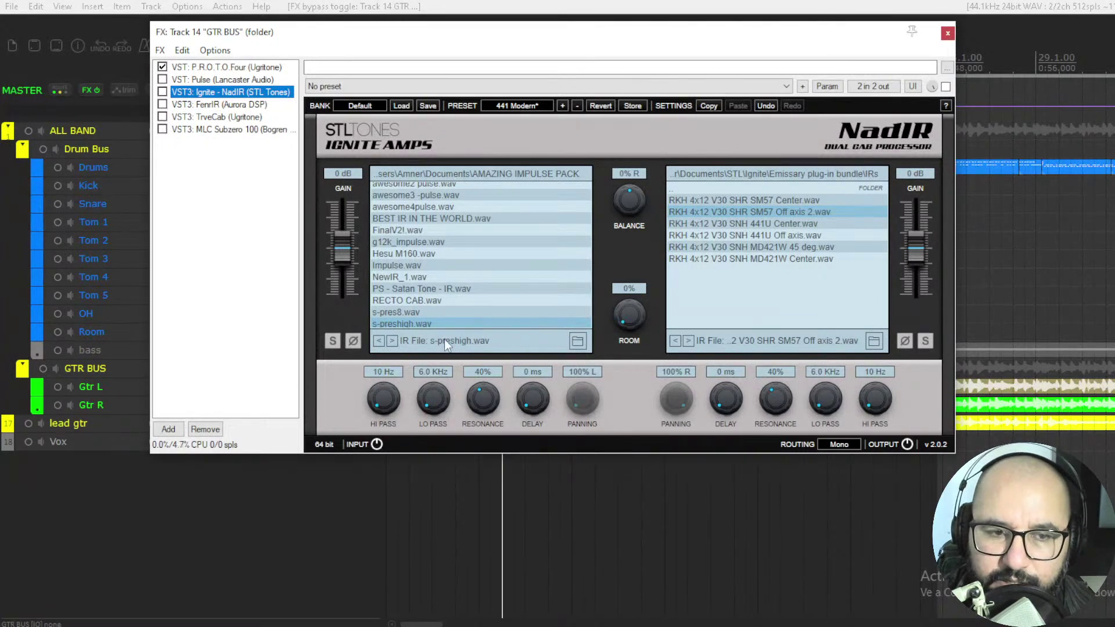
click(577, 341)
drag(723, 178, 723, 326)
double_click(370, 317)
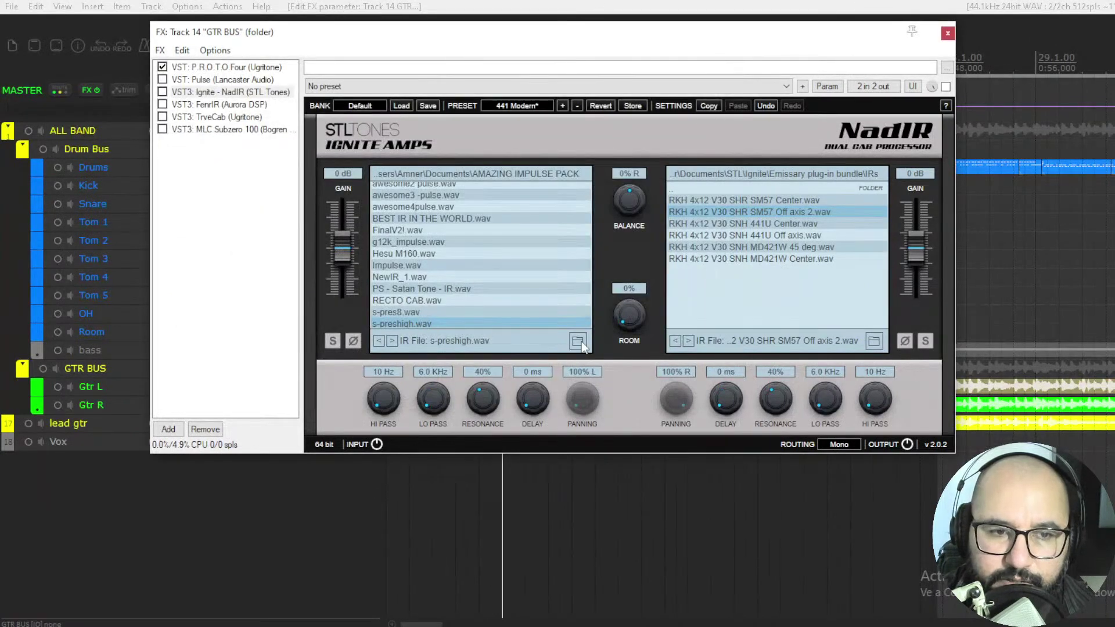
- Step through NewIR_1.wav, PS - Satan Tone - IR.wav, RECTO CAB.wav and s-pres8.wav in NadIR's first cabinet, ending on s-preshigh.wav
mouse_move(586, 308)
mouse_down()
mouse_move(593, 275)
mouse_move(588, 322)
mouse_up()
click(413, 287)
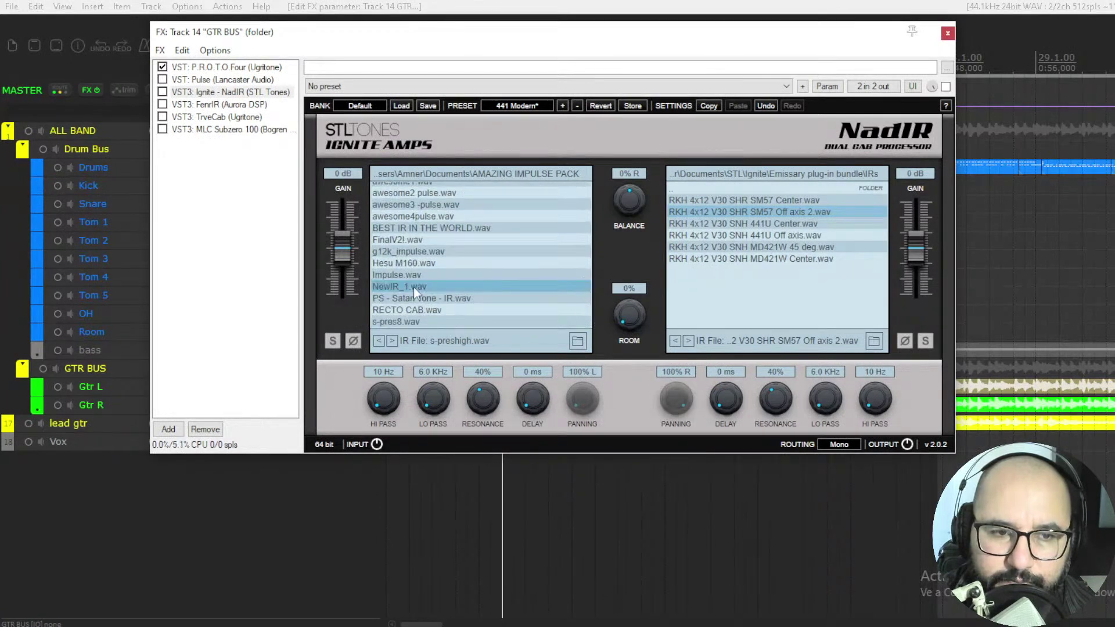
click(427, 298)
click(423, 310)
click(411, 322)
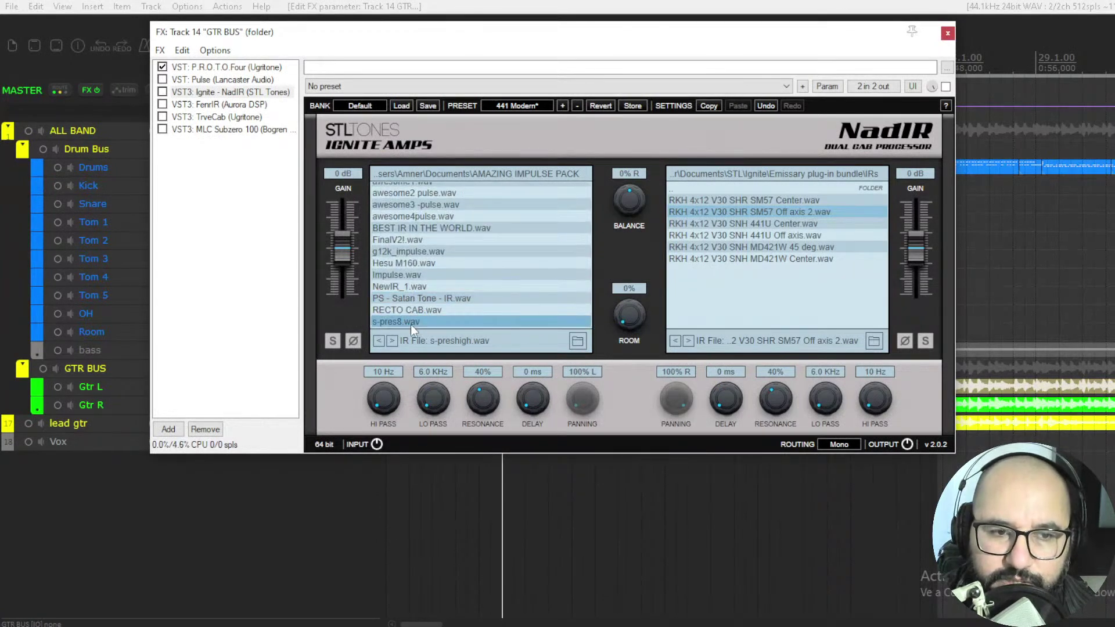
scroll(588, 308, down, 2)
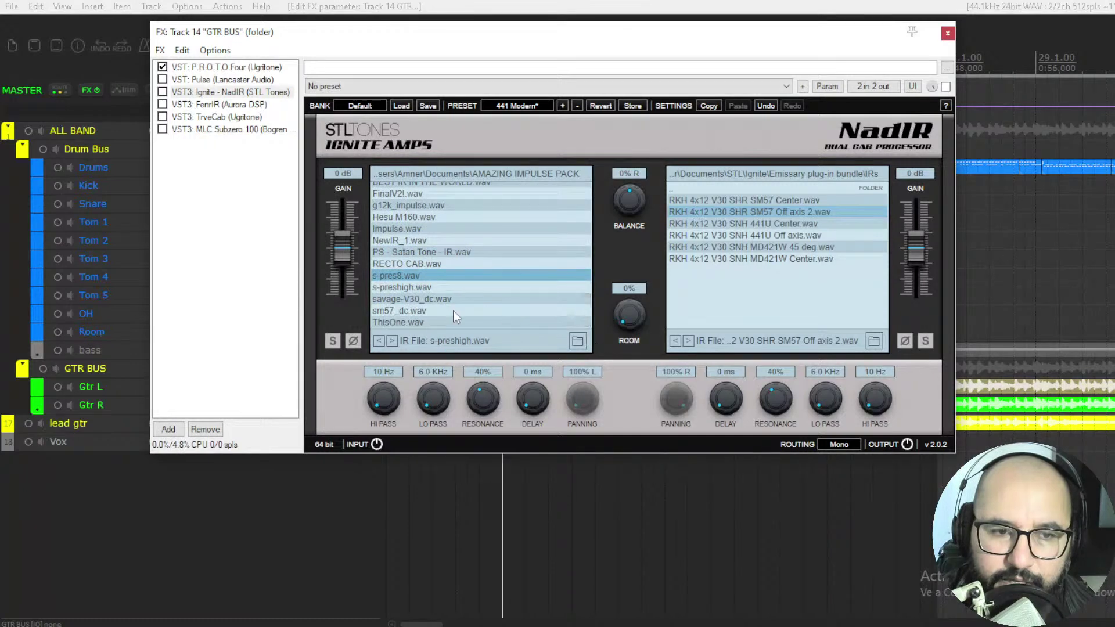
click(404, 290)
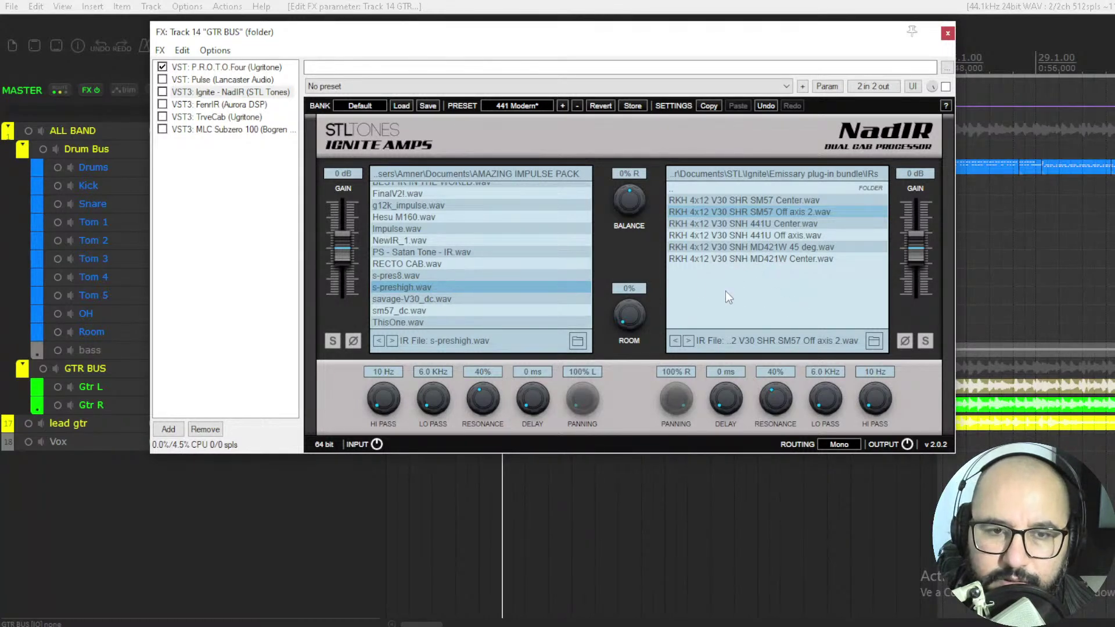
- Configure NadIR with centered balance, 0% room, 0% resonance on both cabinets and Mono routing
mouse_move(631, 198)
mouse_down()
mouse_move(631, 343)
mouse_move(628, 33)
mouse_move(619, 150)
mouse_move(629, 200)
mouse_move(631, 179)
mouse_up()
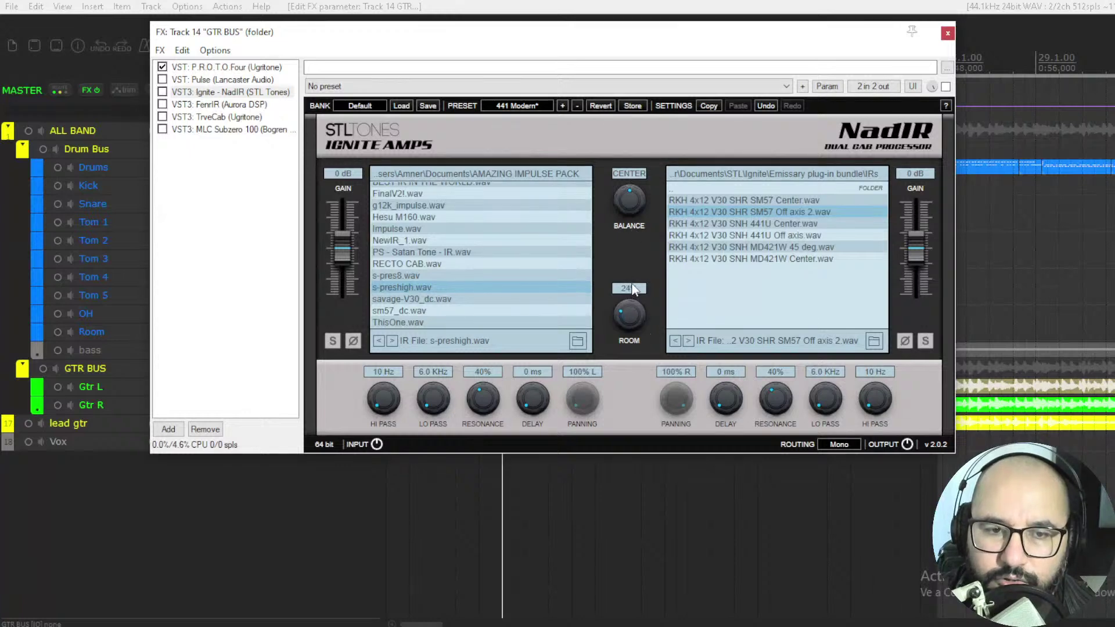
drag(633, 309, 626, 340)
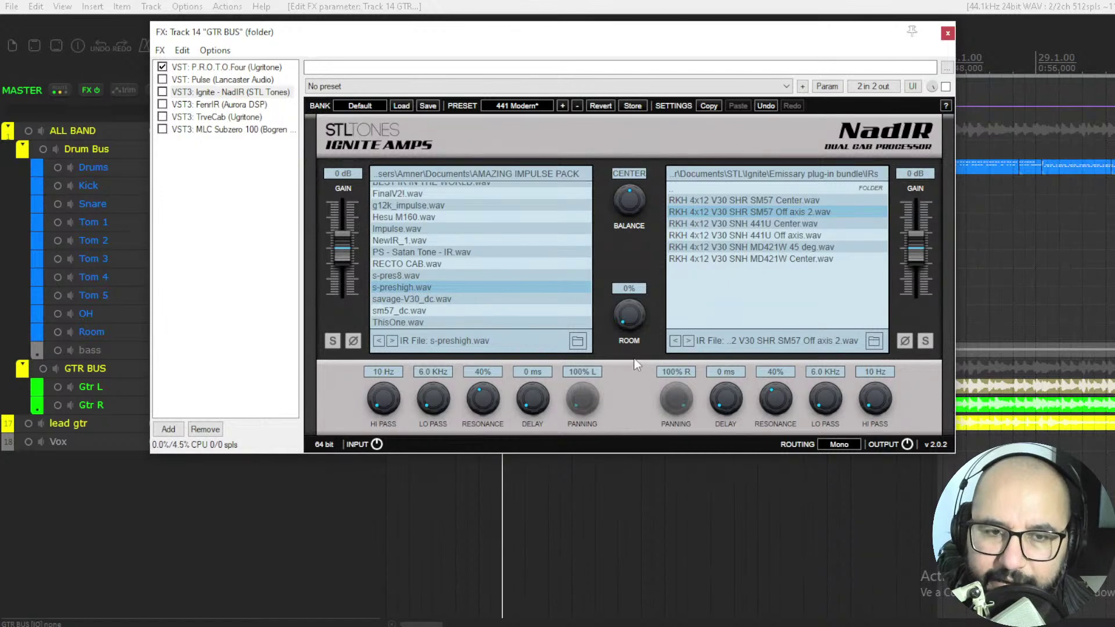
drag(484, 400, 486, 431)
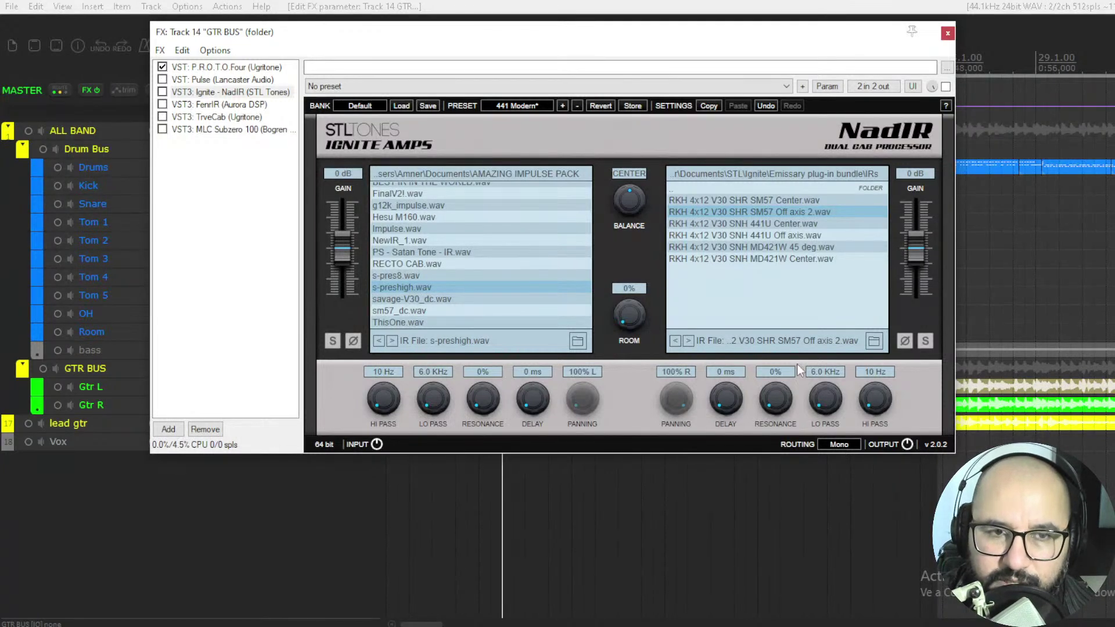
click(840, 445)
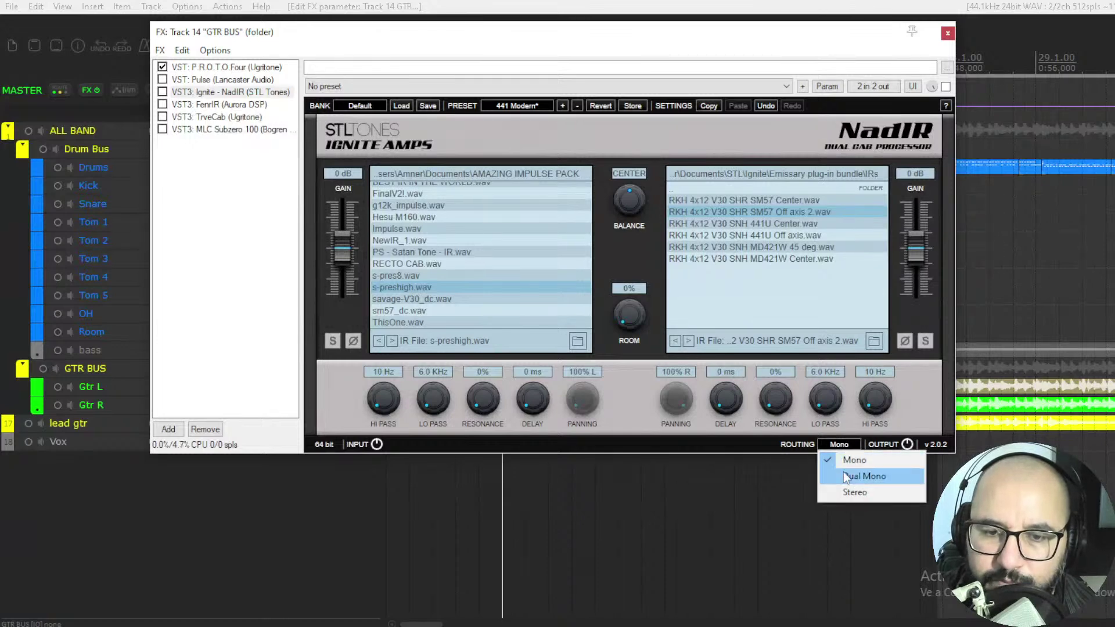
click(852, 460)
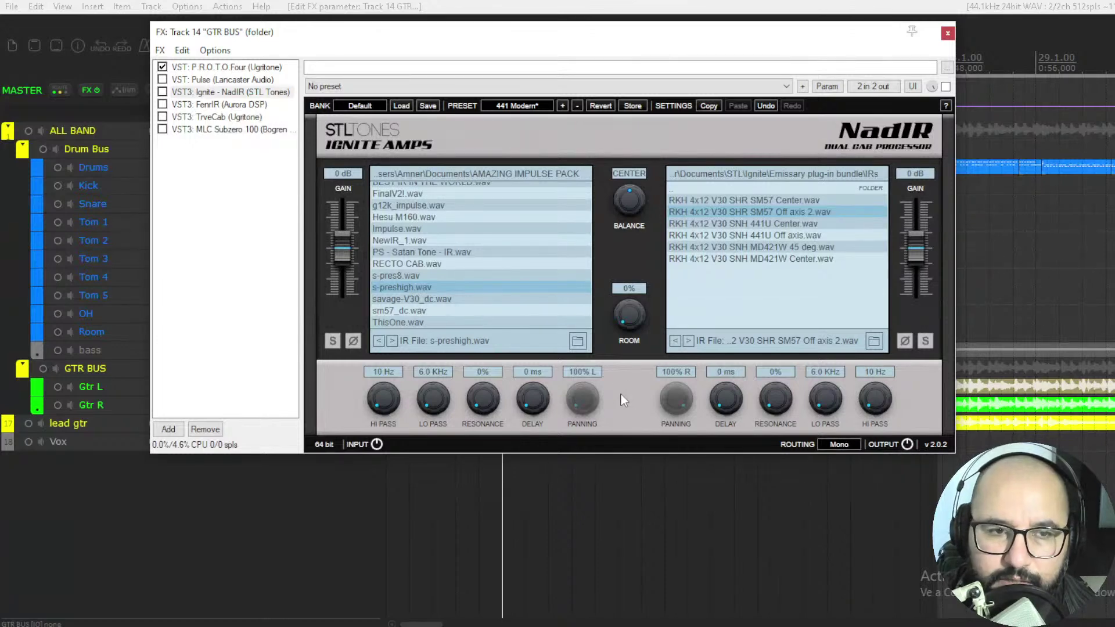
- Enable NadIR, play the guitars with the balance at 100% L, and set the routing to Dual Mono
click(162, 92)
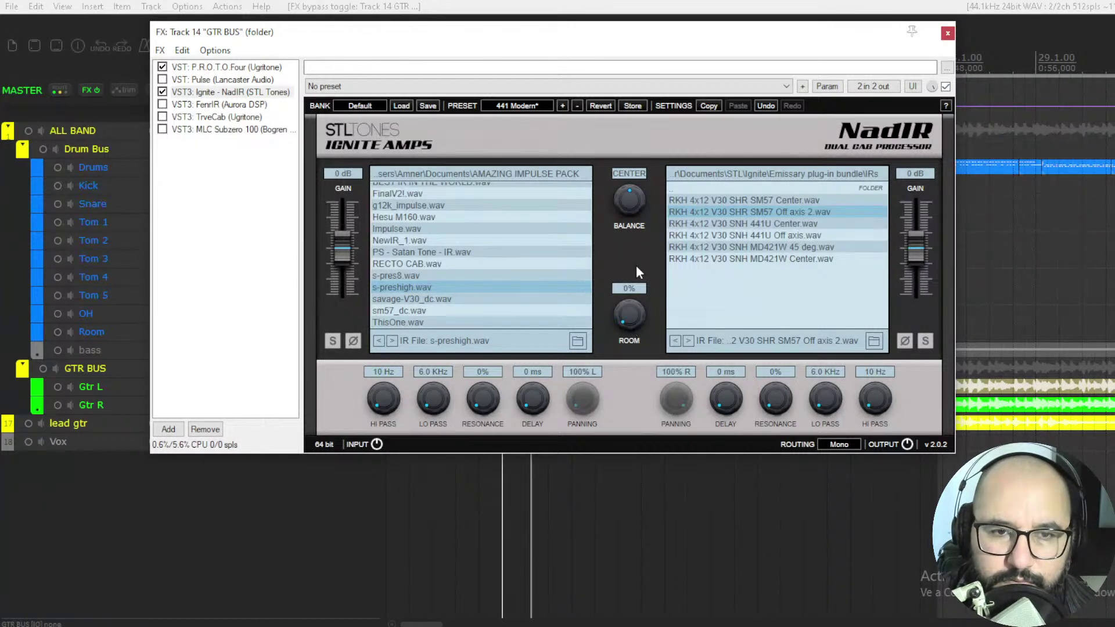
drag(633, 228, 630, 337)
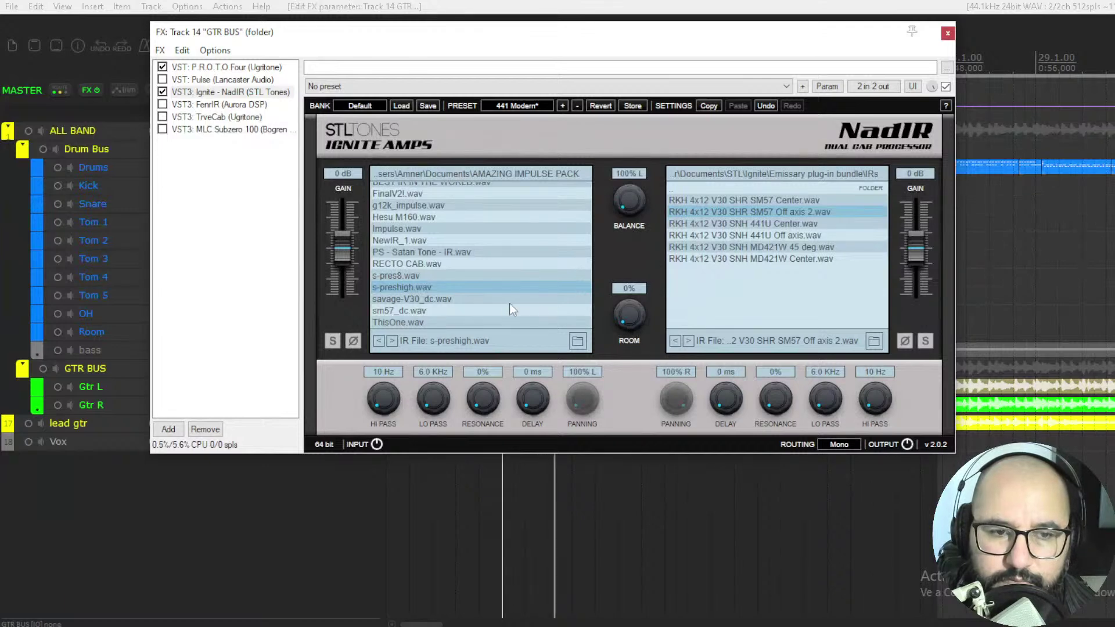
click(839, 445)
click(842, 473)
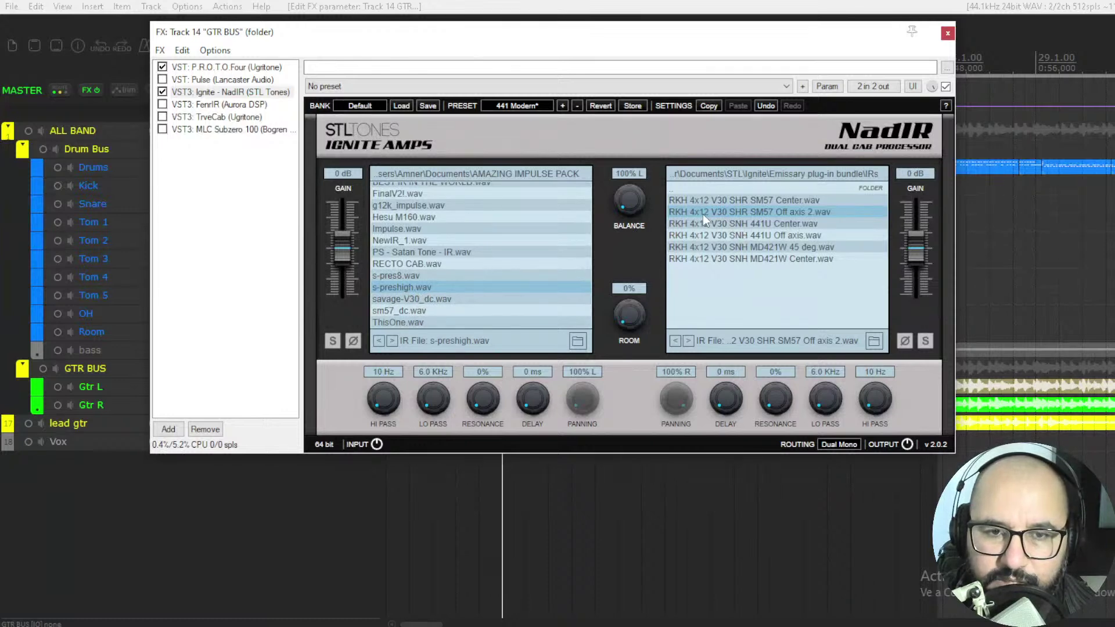
- Compare NadIR's balance at 100% R and at center during playback, and return it to 100% L
drag(633, 198, 641, 118)
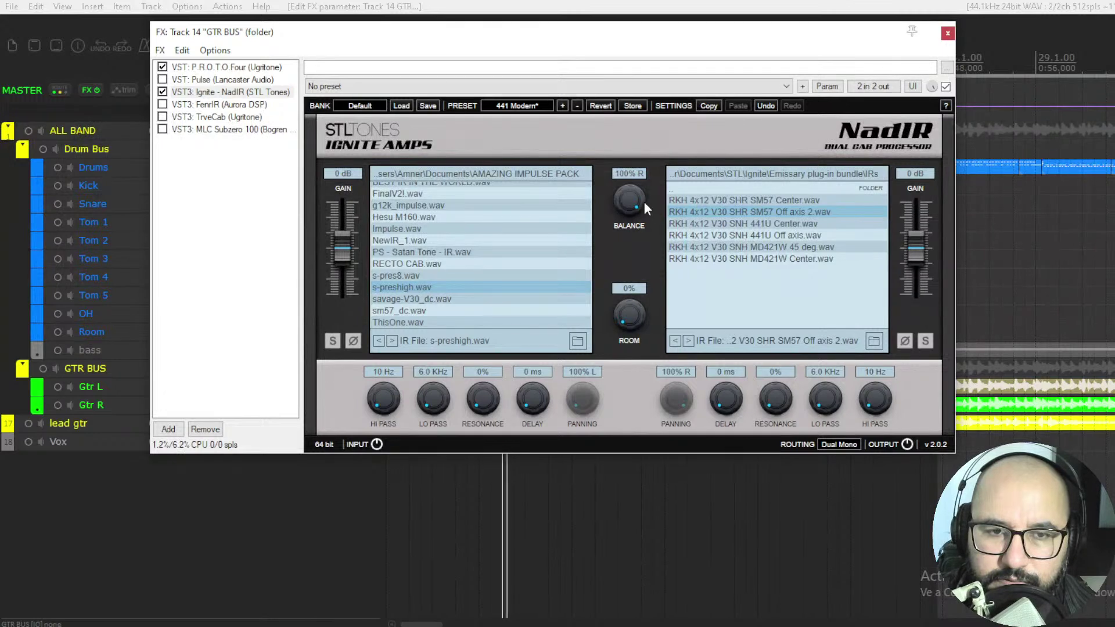
drag(633, 197, 636, 261)
key(space)
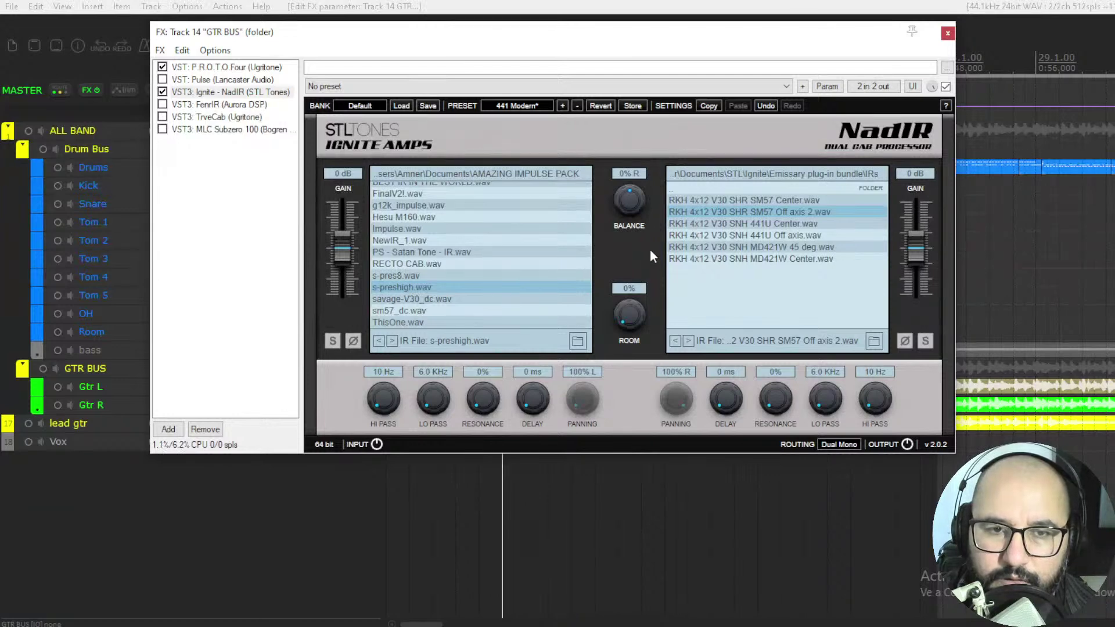
key(space)
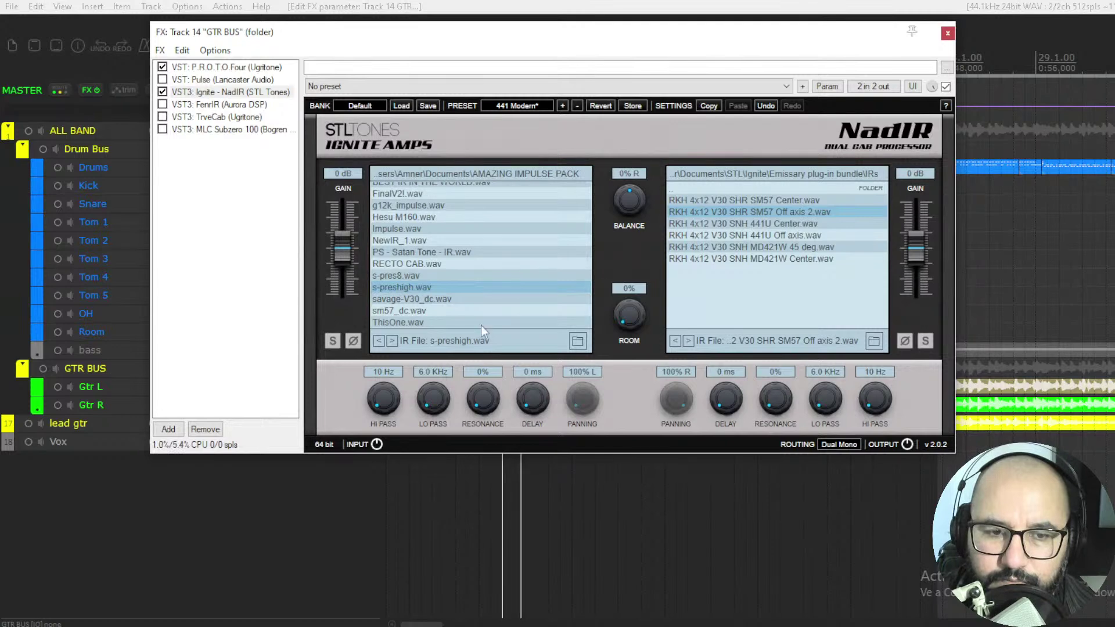
drag(381, 399, 381, 395)
drag(628, 200, 629, 363)
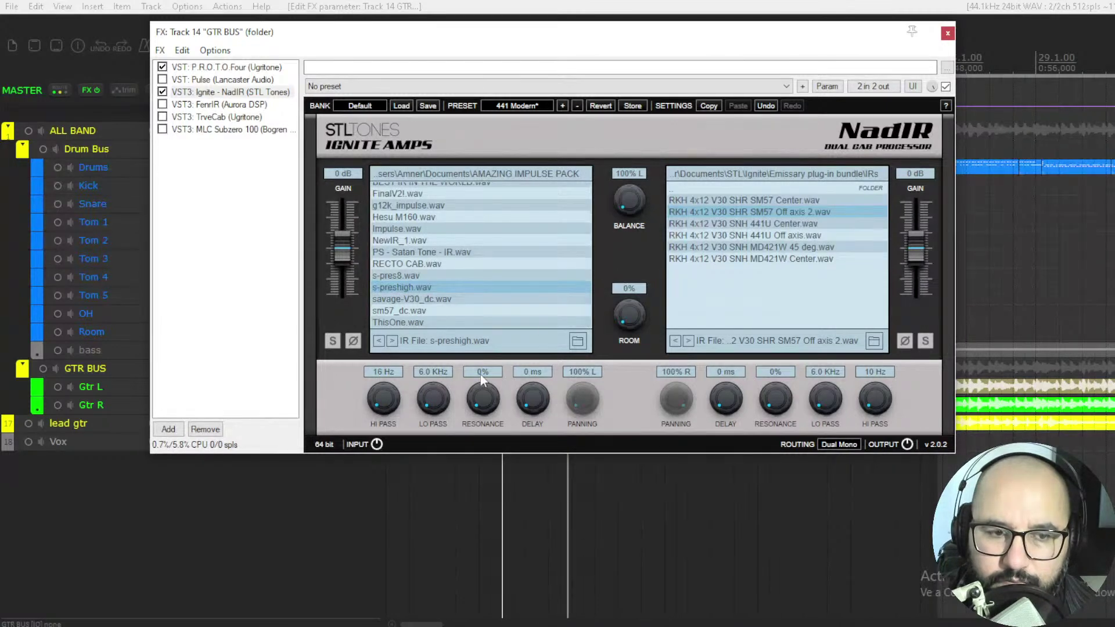
- Set the first cabinet's high-pass to 90 Hz and low-pass to 10.9 kHz, and return its resonance to 0% after testing it
drag(386, 404, 379, 366)
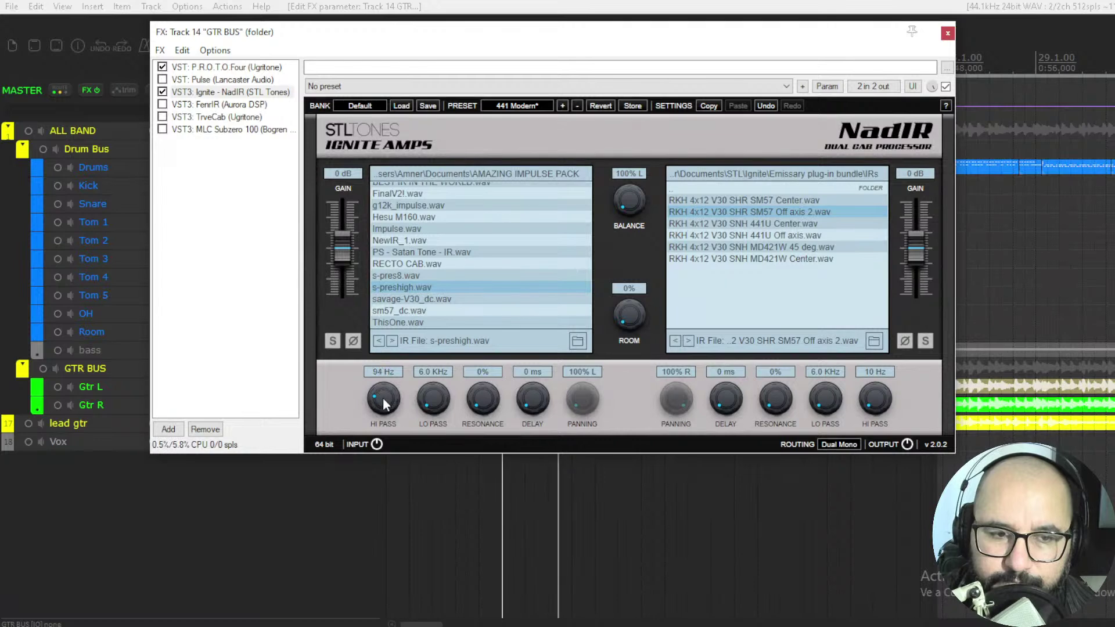
drag(440, 408, 483, 318)
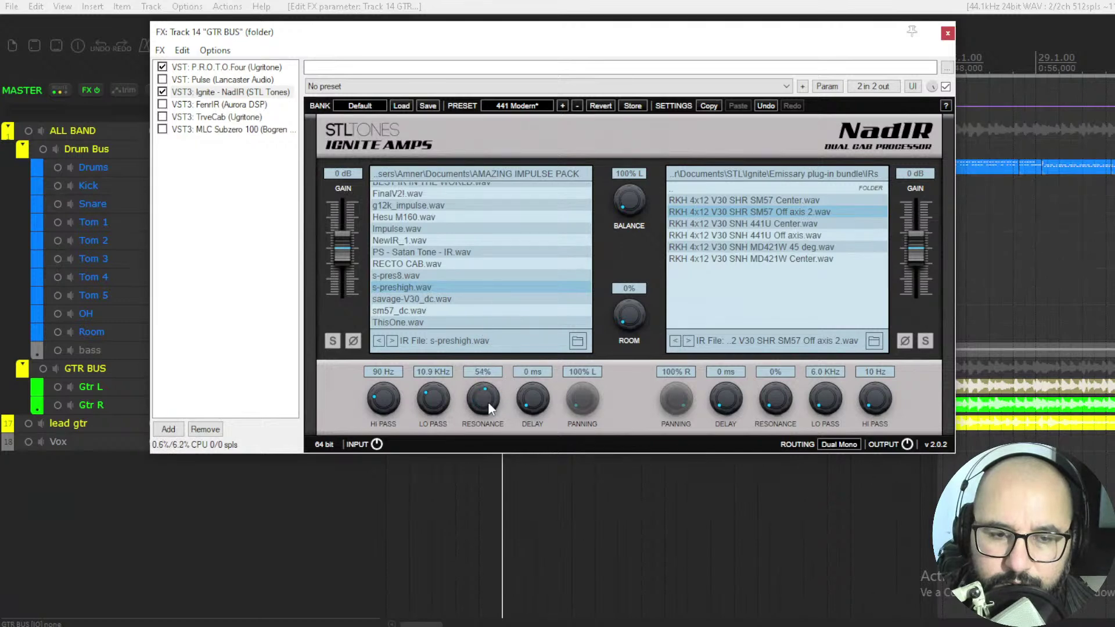
drag(488, 486, 479, 417)
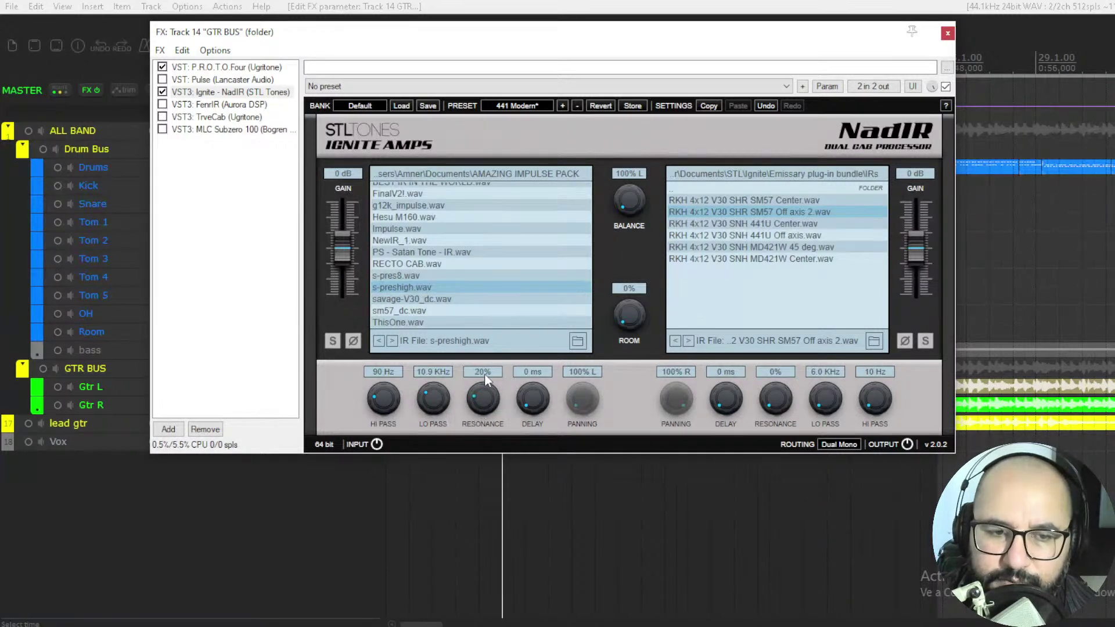
drag(485, 387, 487, 476)
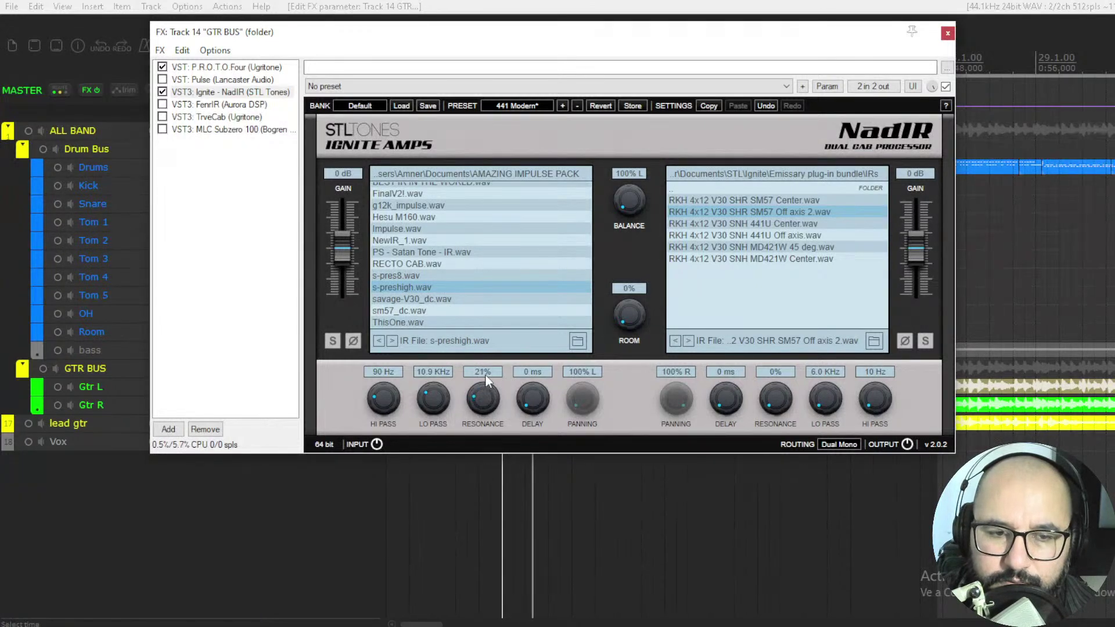
key(space)
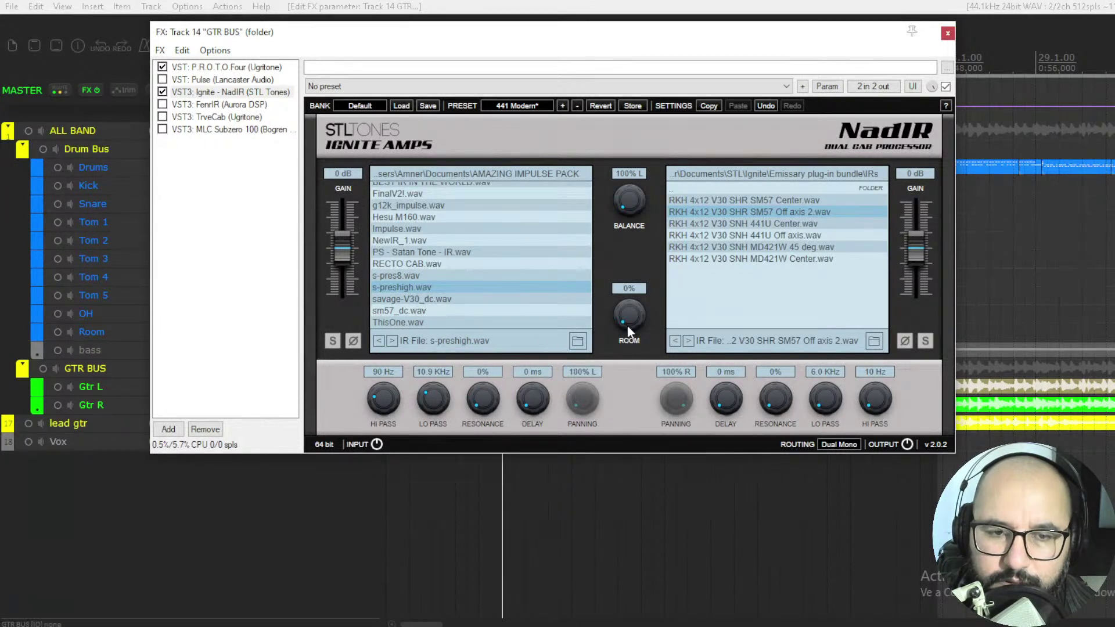
- Try NadIR's room amount at 33% and return it to 0%
key(space)
drag(625, 315, 617, 355)
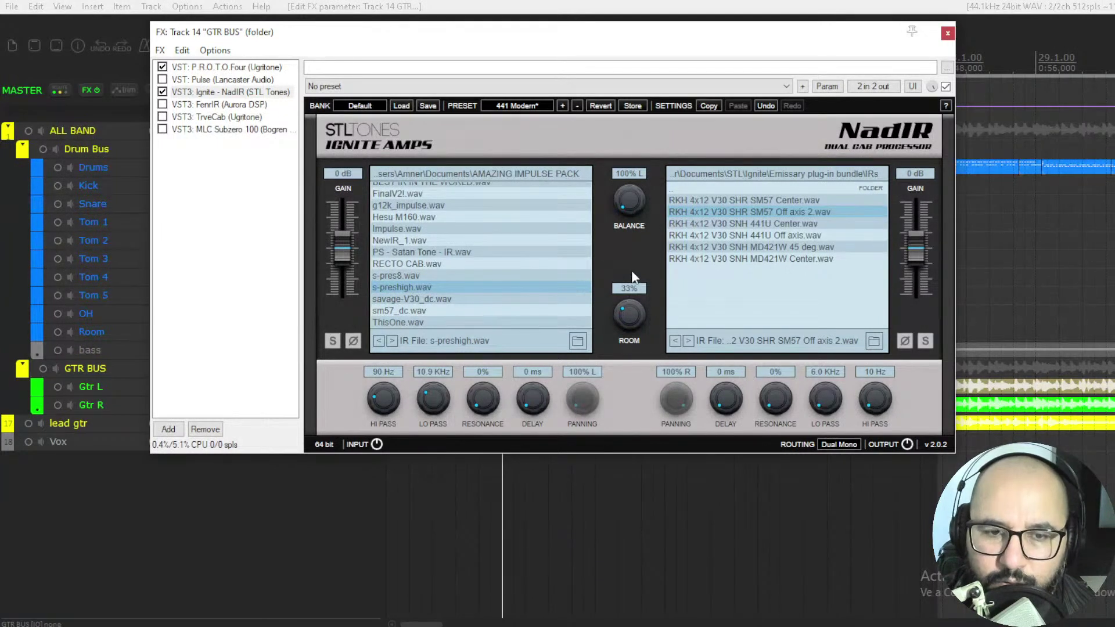
drag(633, 297, 625, 392)
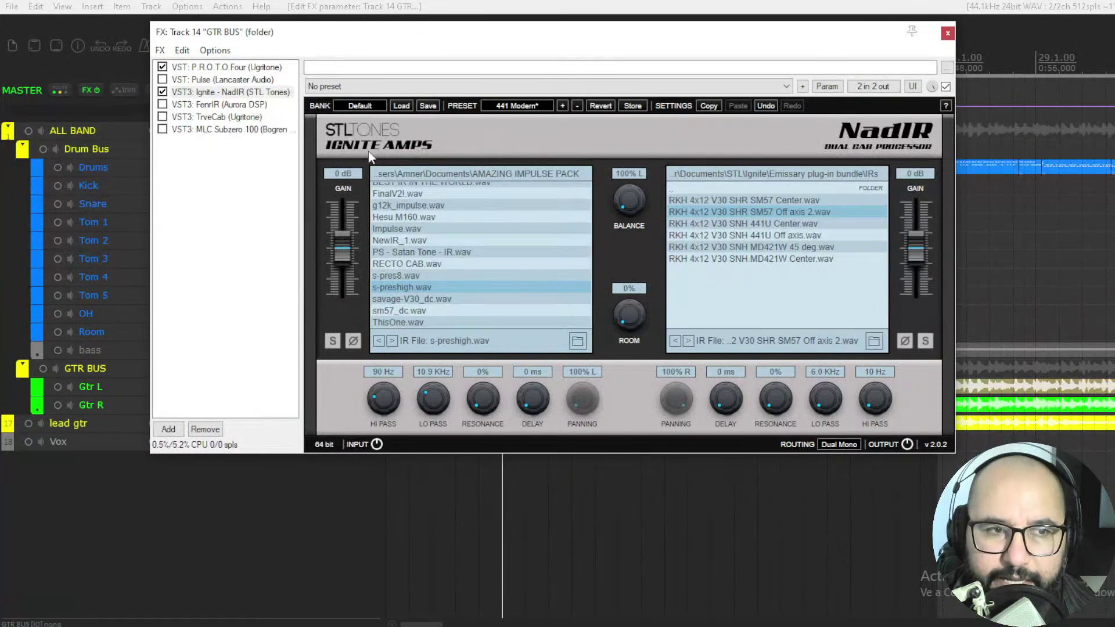
- Bypass NadIR and load s-preshigh from the AMAZING IMPULSE PACK folder as FenrIR's first IR
click(162, 92)
click(212, 104)
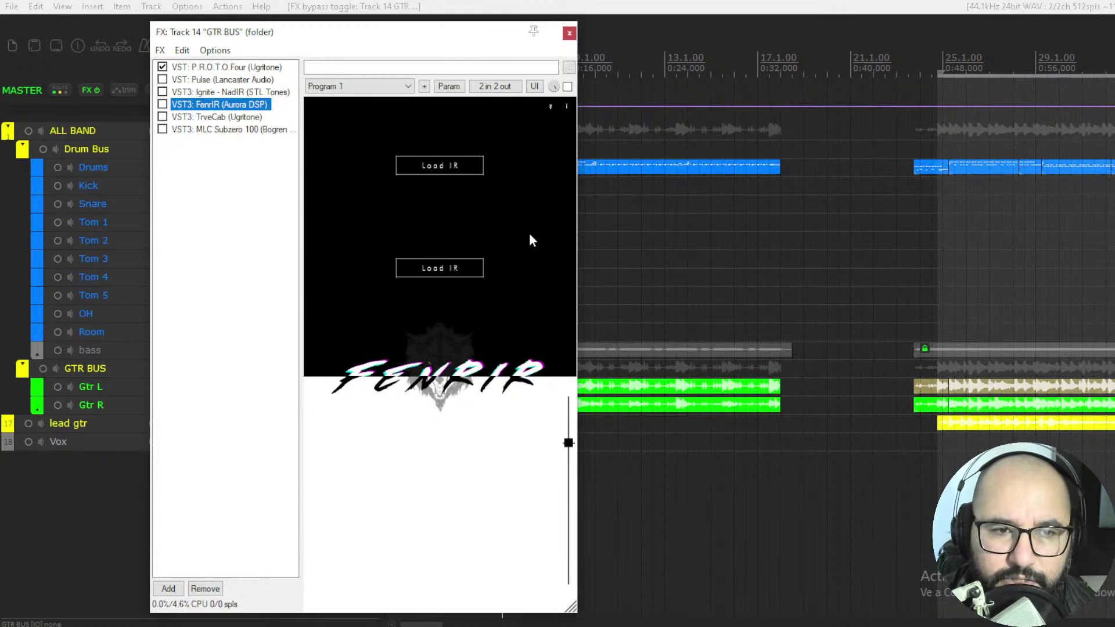
click(432, 167)
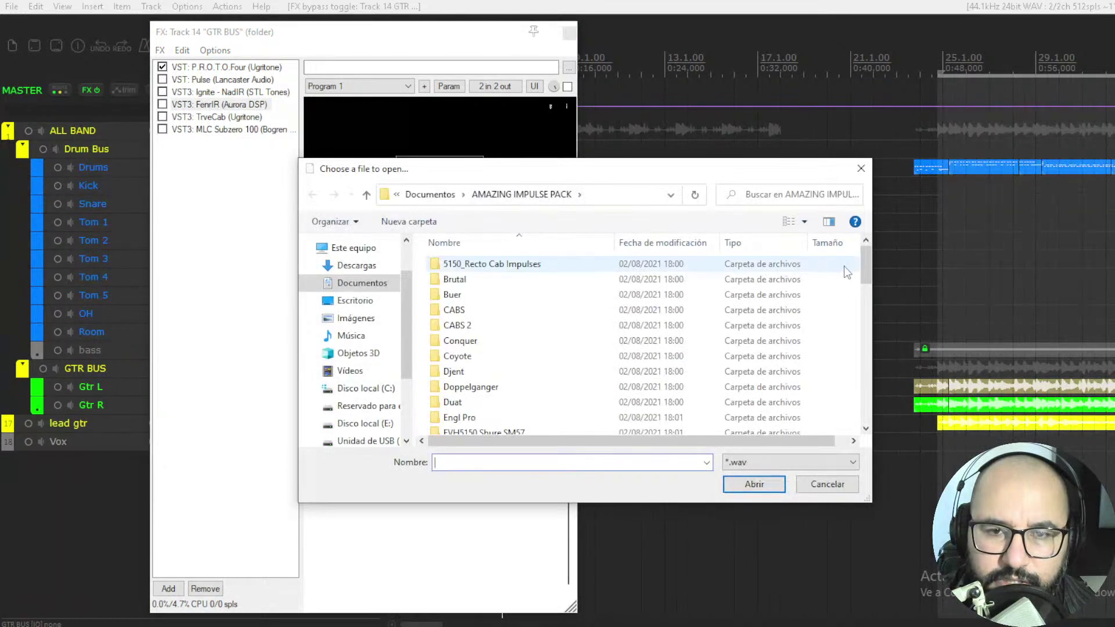
drag(865, 267, 867, 428)
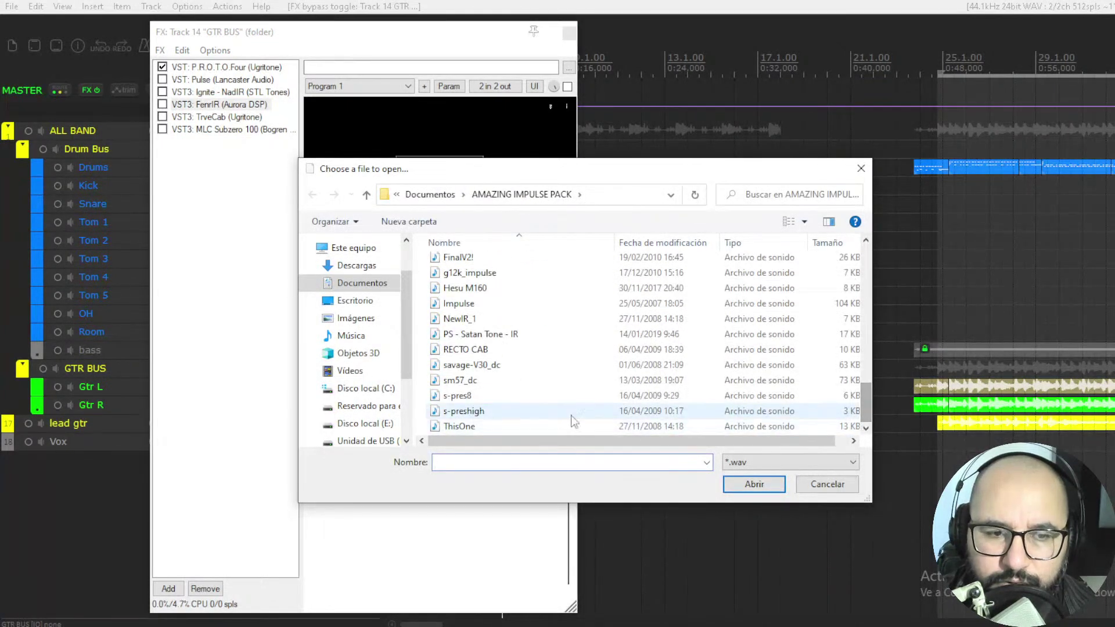
double_click(510, 411)
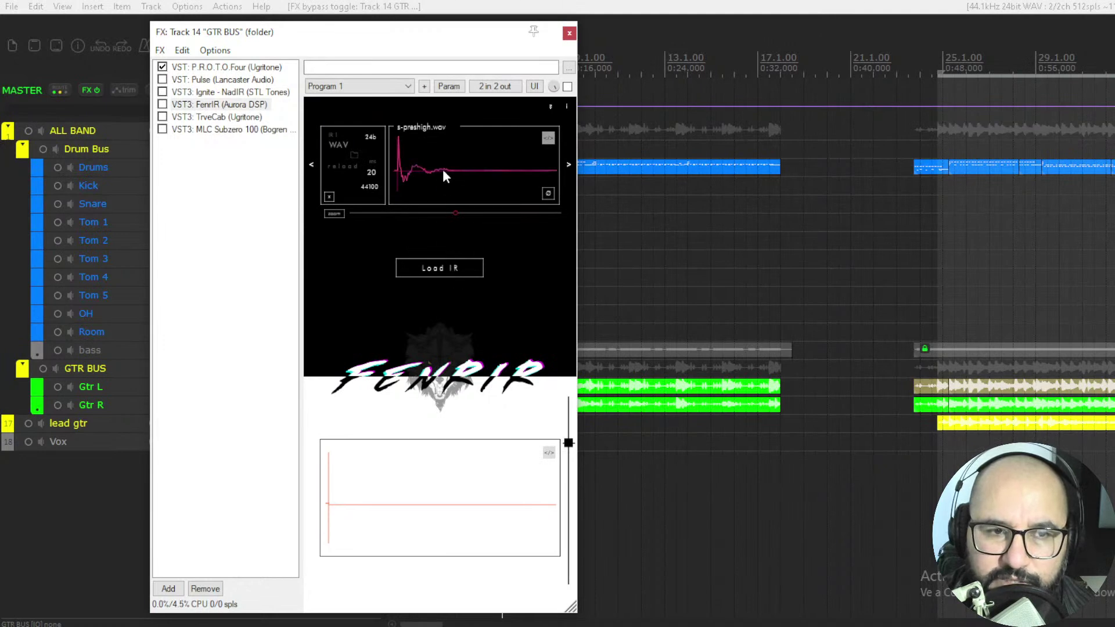
- Load g12k_impulse as FenrIR's second IR
click(440, 269)
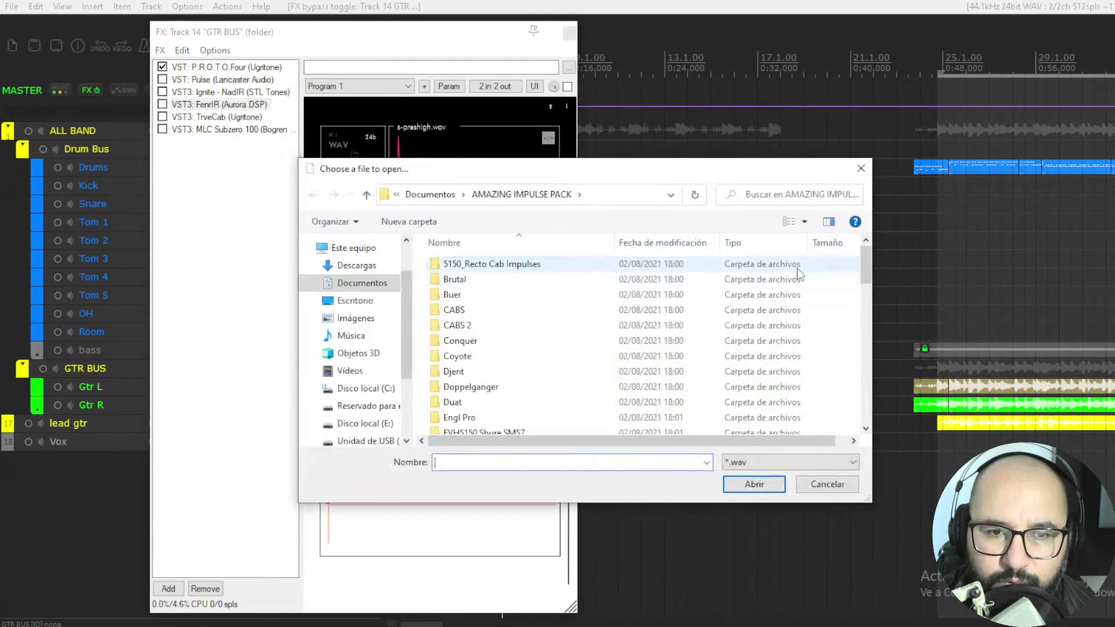
drag(866, 267, 868, 407)
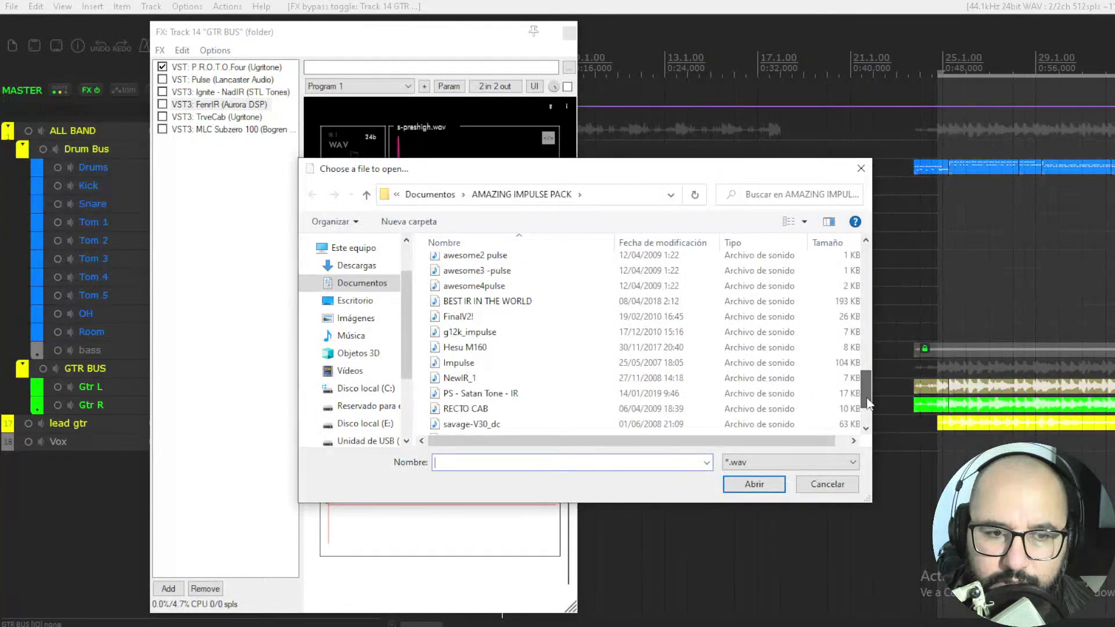
click(478, 332)
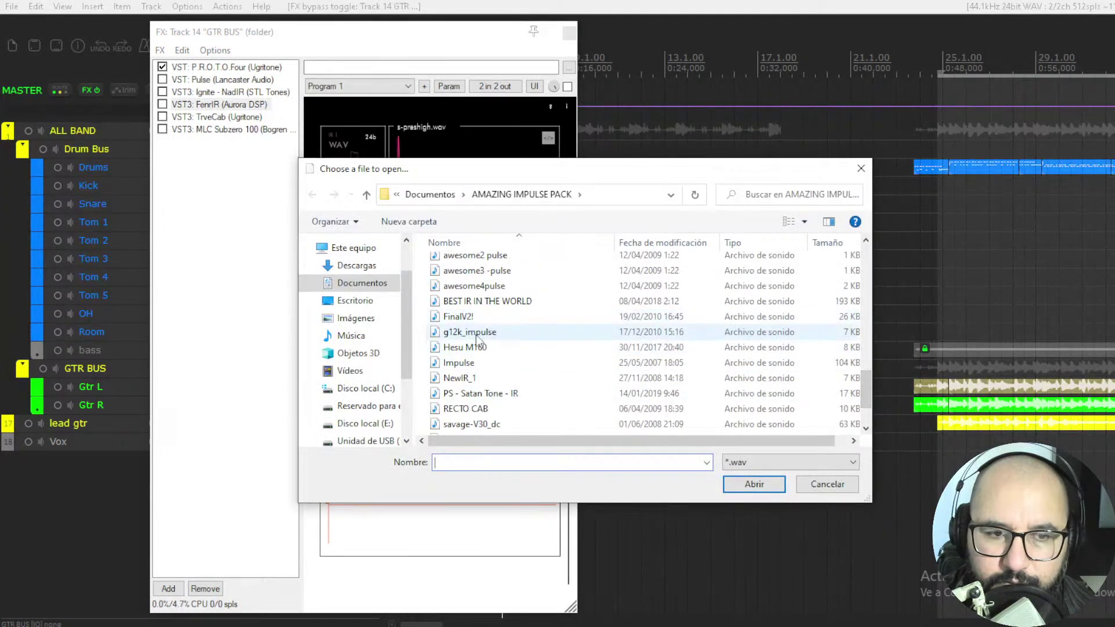
double_click(475, 333)
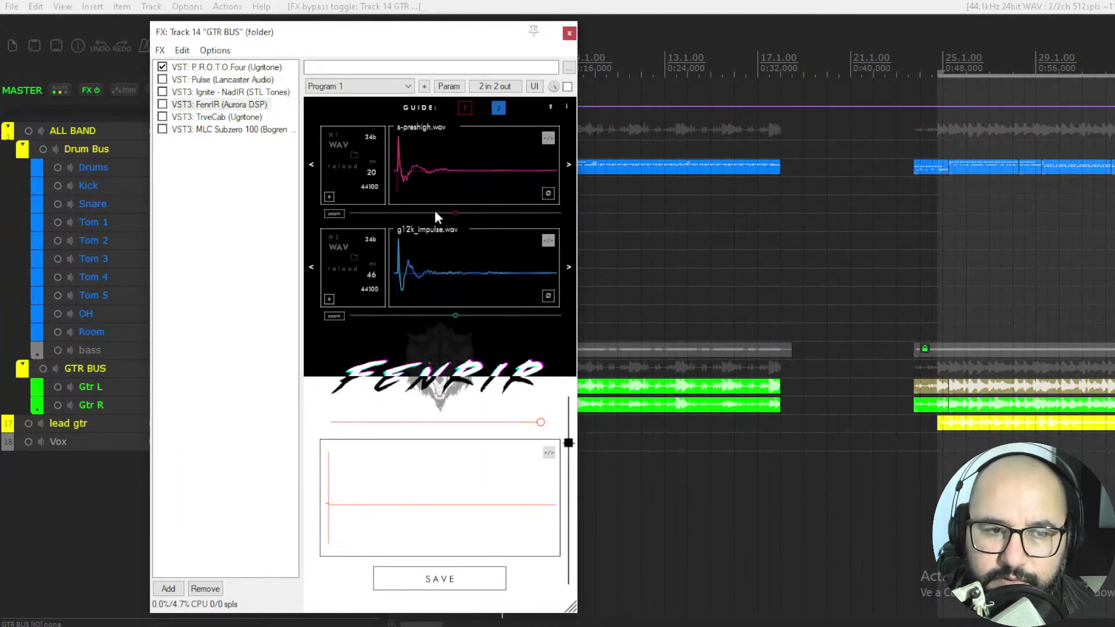
- Shift FenrIR's IR blend slightly and test phase inversion on each IR, restoring both to normal polarity
mouse_move(540, 422)
mouse_down()
mouse_move(307, 429)
mouse_move(544, 440)
mouse_move(337, 429)
mouse_move(519, 430)
mouse_up()
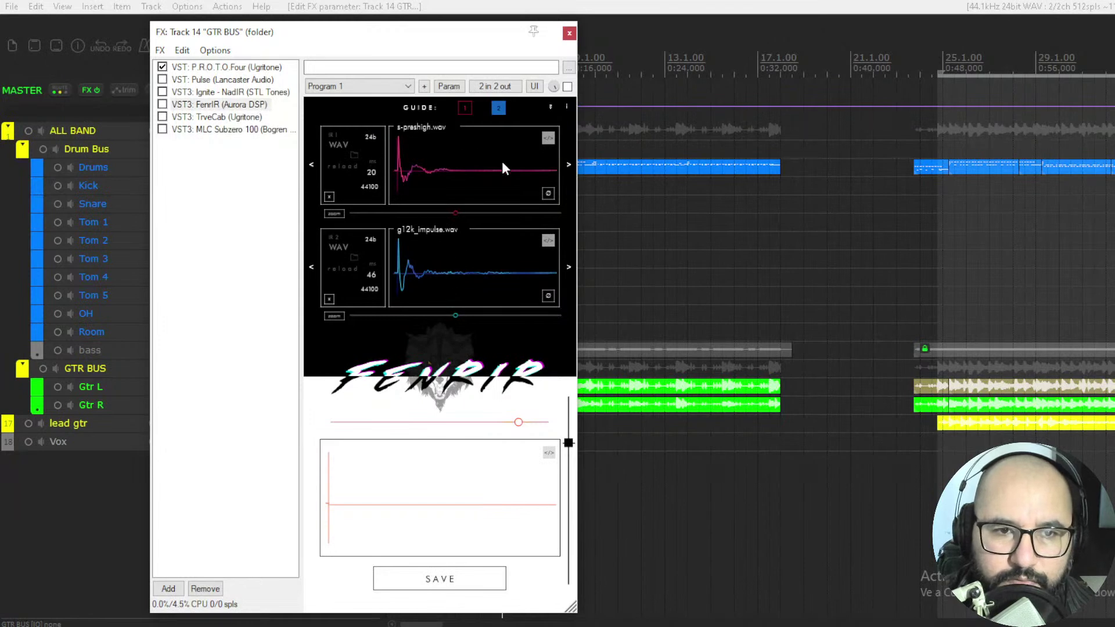
click(549, 194)
click(549, 194)
click(548, 296)
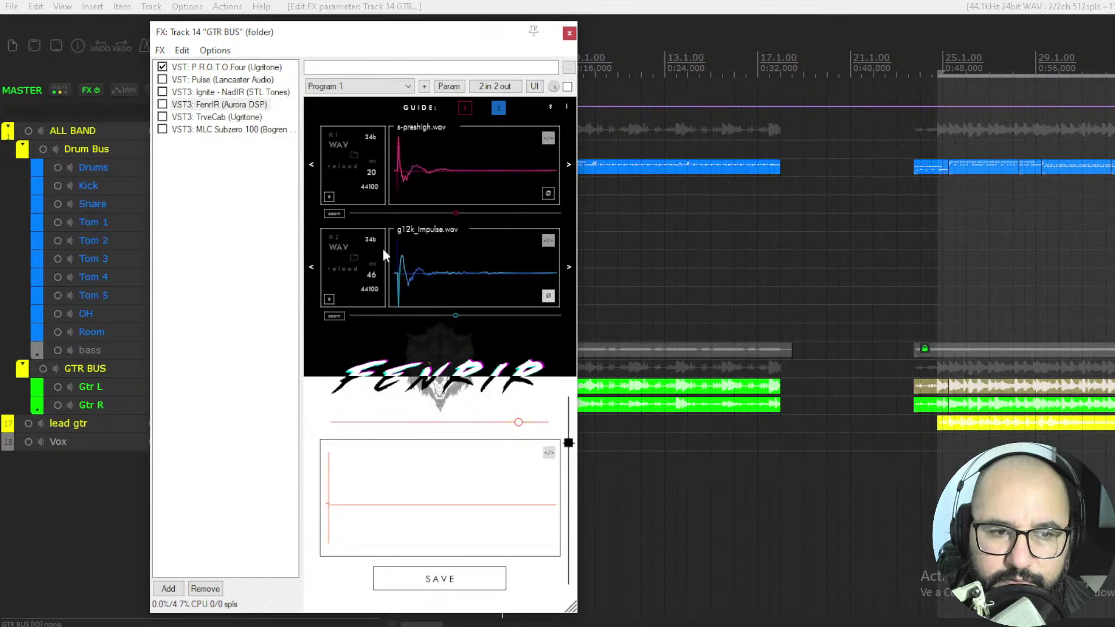
click(549, 297)
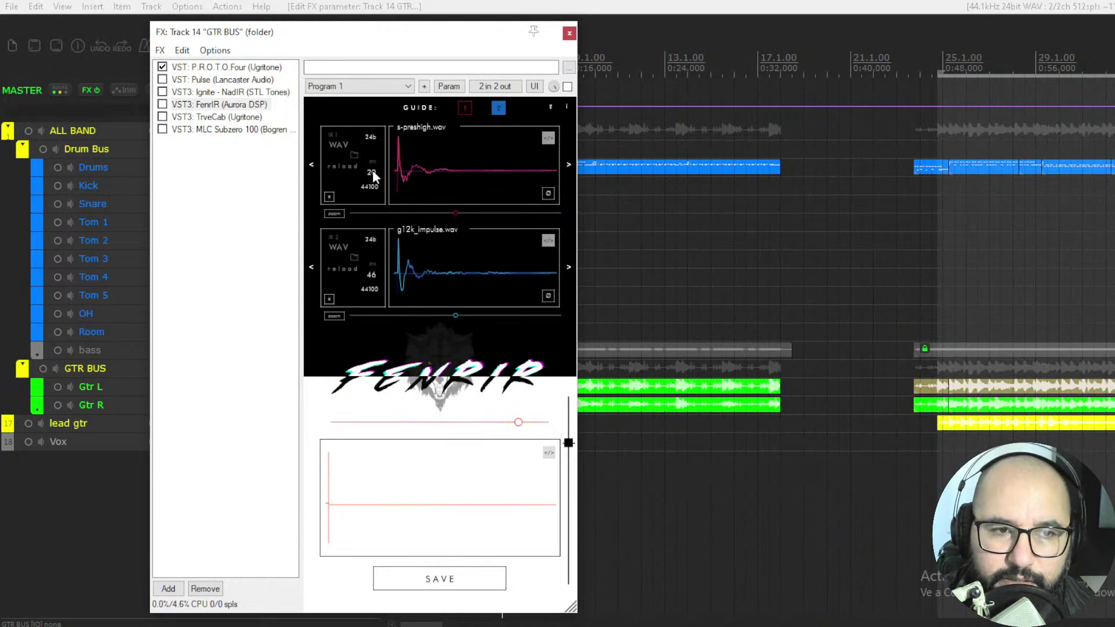
- Replace FenrIR's second IR with s-preshigh and briefly view the first IR's frequency response
click(328, 299)
click(427, 262)
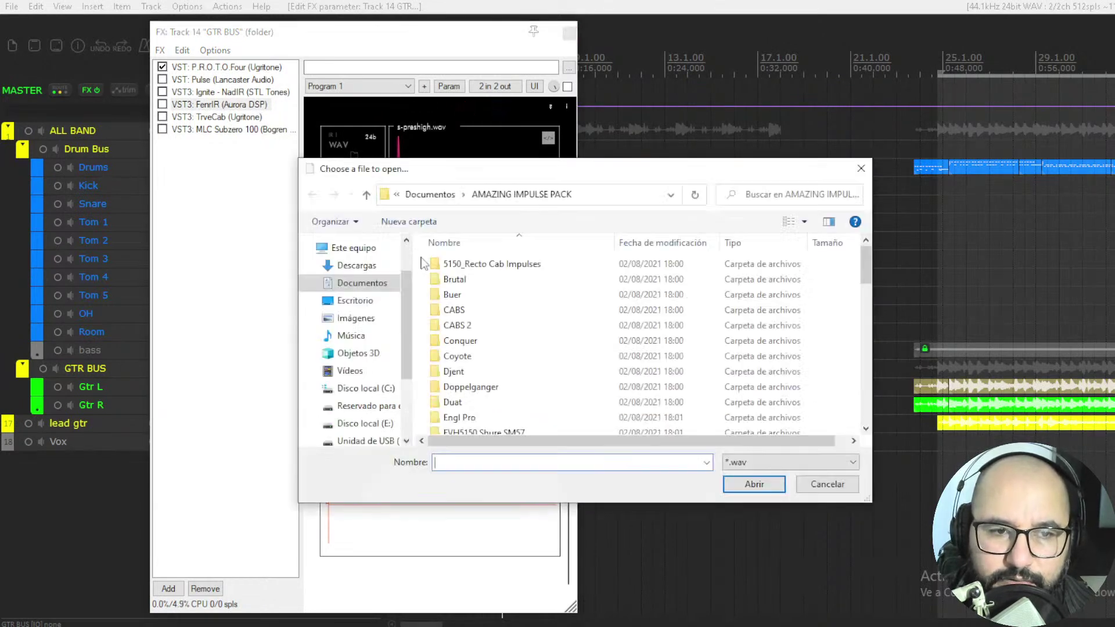
drag(865, 265, 868, 426)
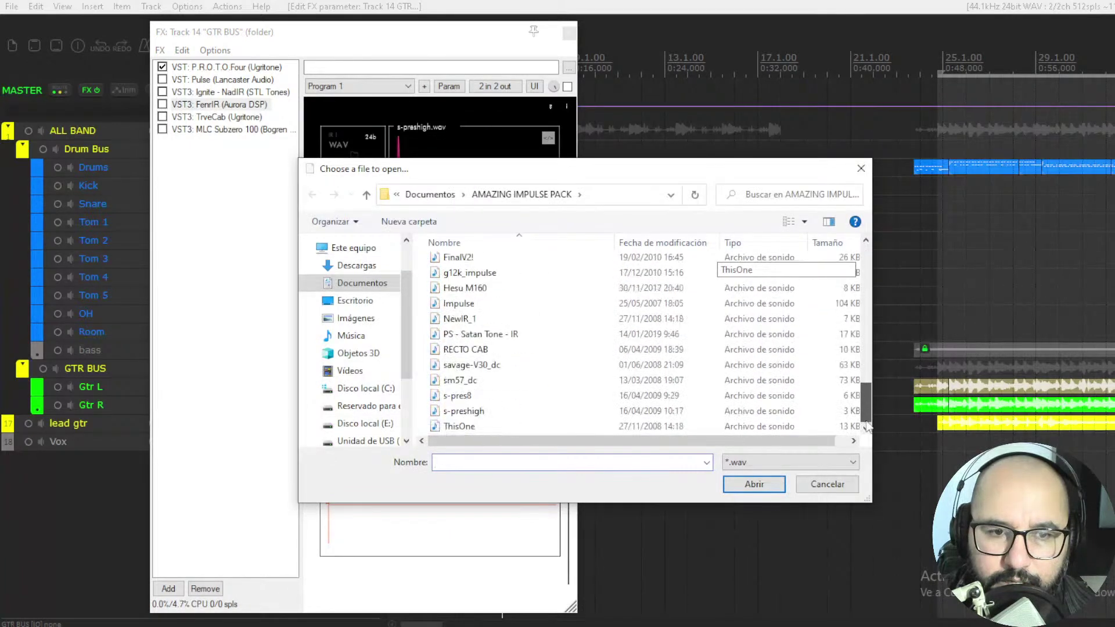
double_click(486, 412)
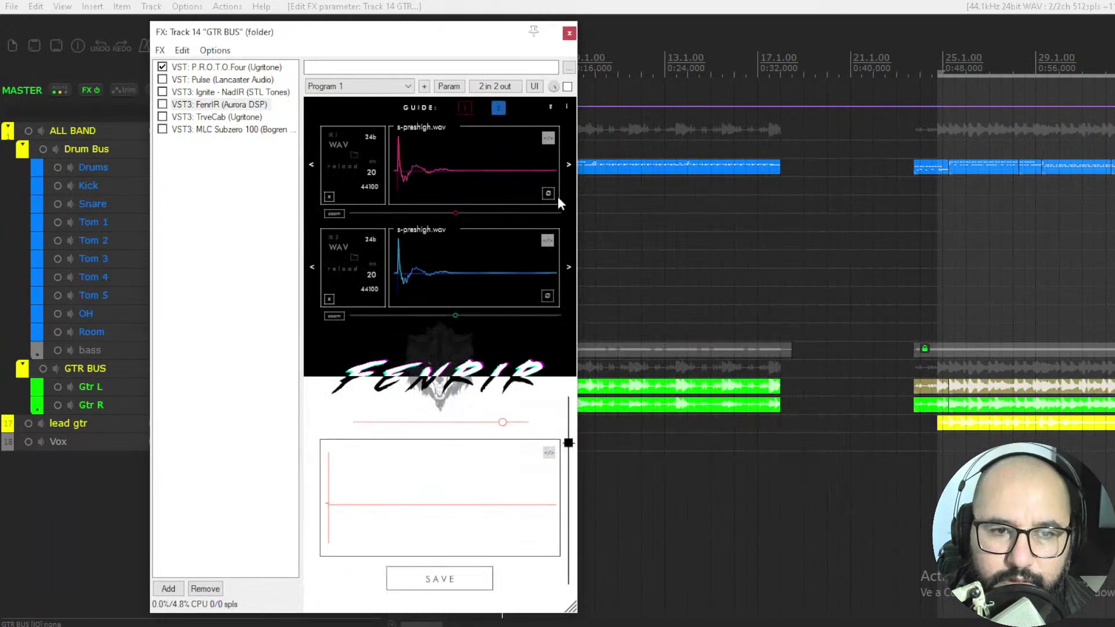
click(547, 137)
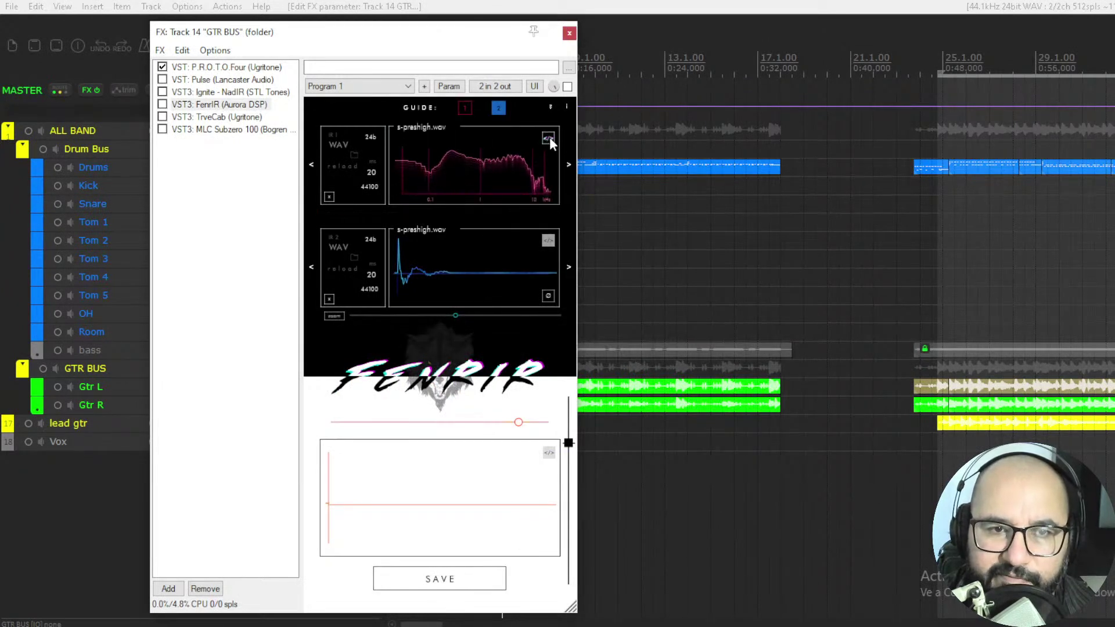
click(547, 138)
- Move FenrIR's IR blend close to its minimum and enable FenrIR on the guitar bus
drag(518, 423, 339, 423)
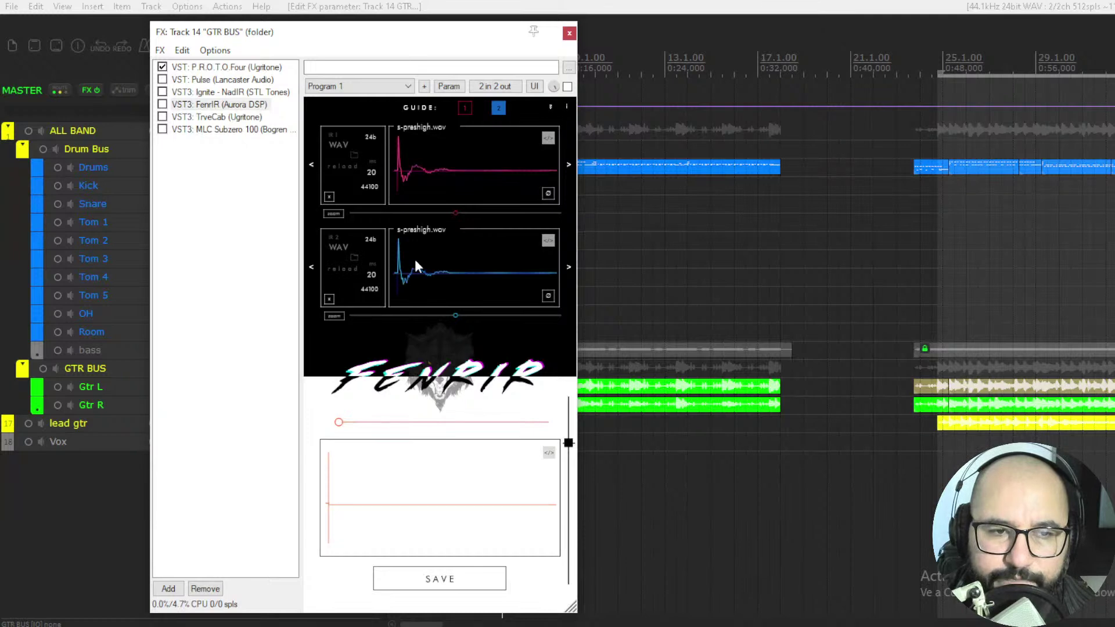
click(163, 104)
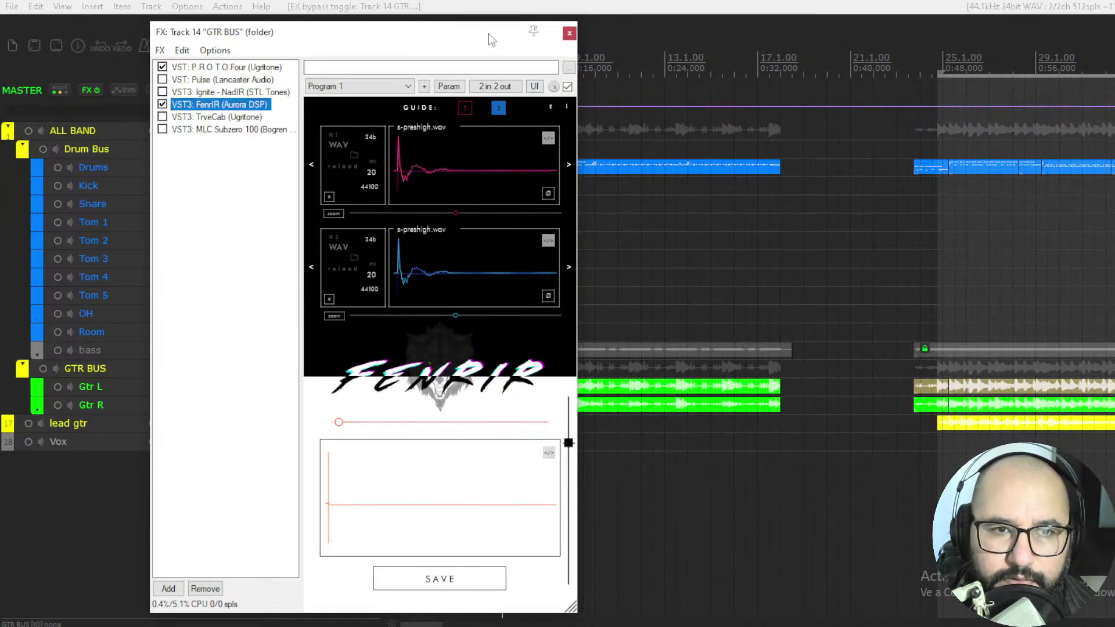
drag(488, 34, 509, 37)
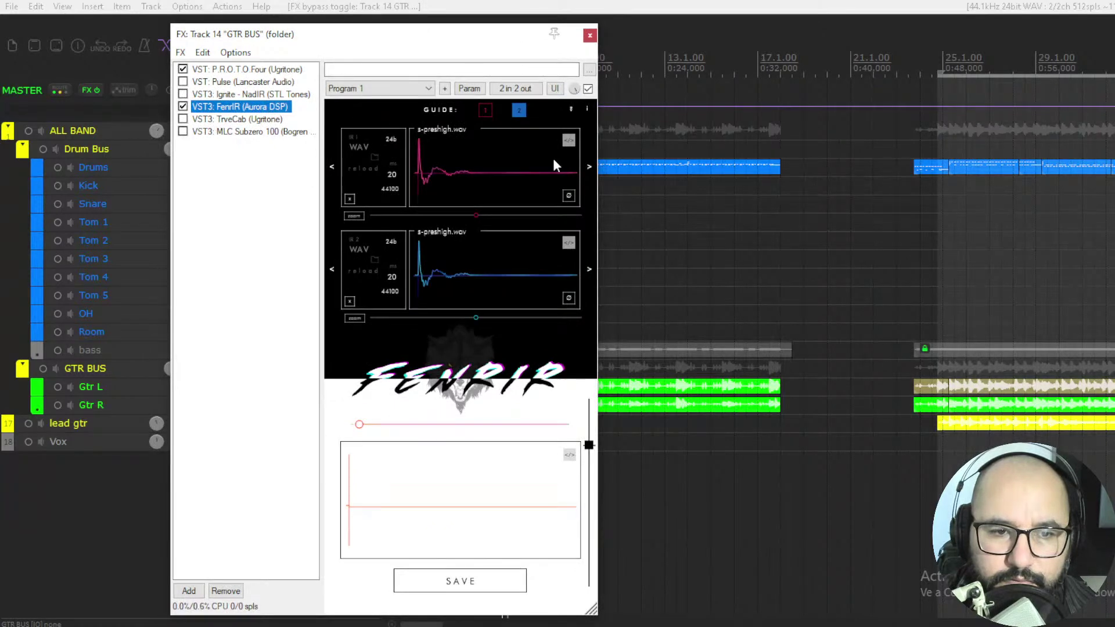
- Replace FenrIR's second IR with ASEM RECTO V30 L2.wav
click(350, 301)
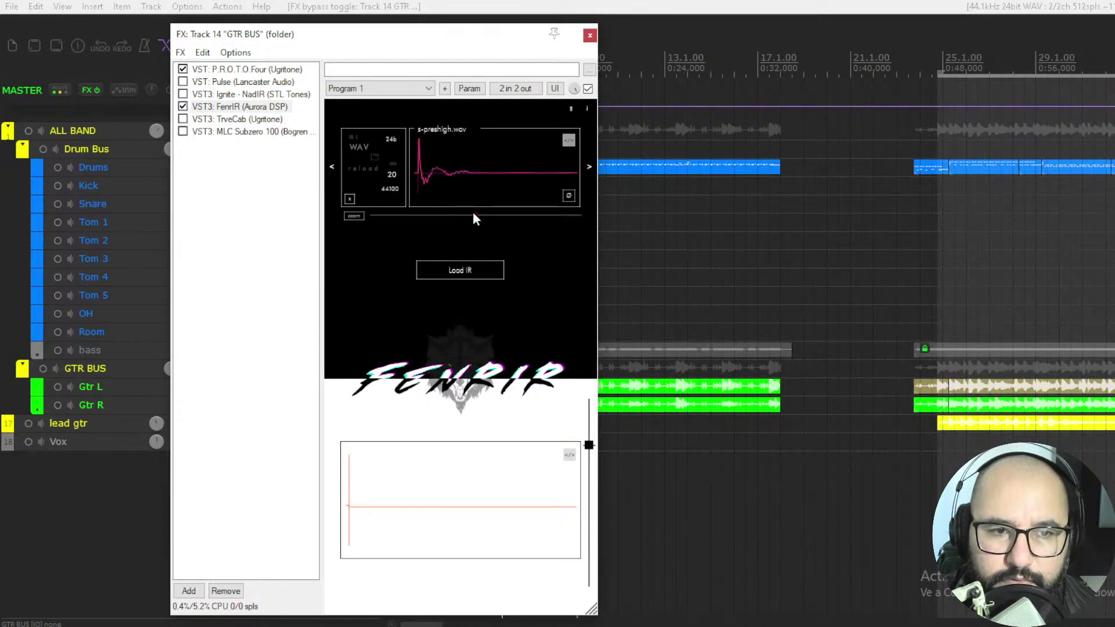
mouse_move(475, 214)
mouse_down()
mouse_move(535, 214)
mouse_move(462, 214)
mouse_up()
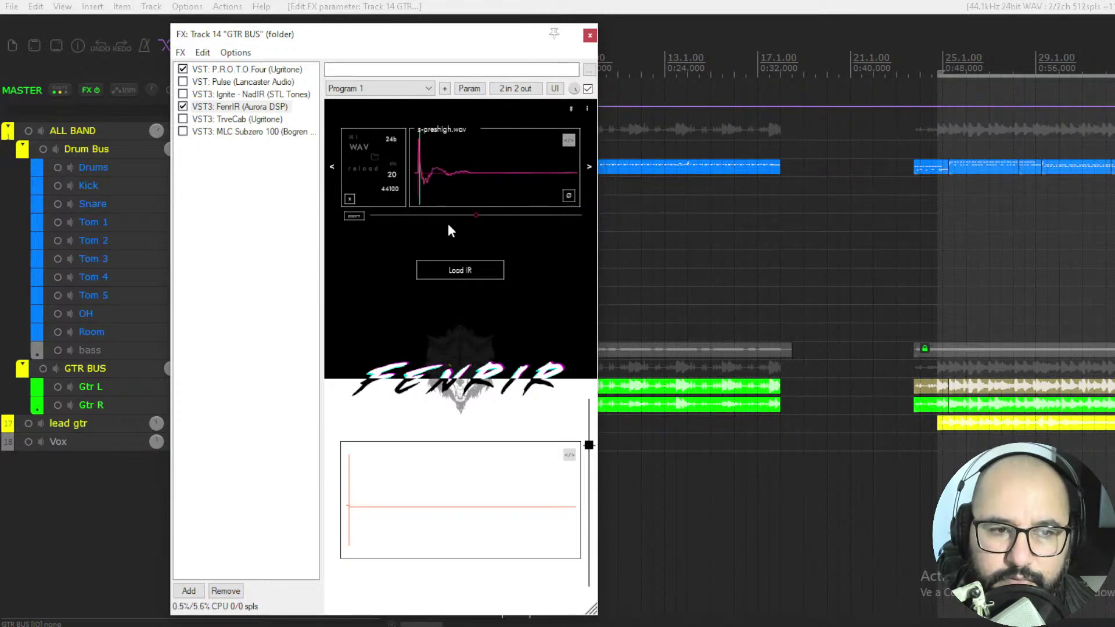
click(456, 270)
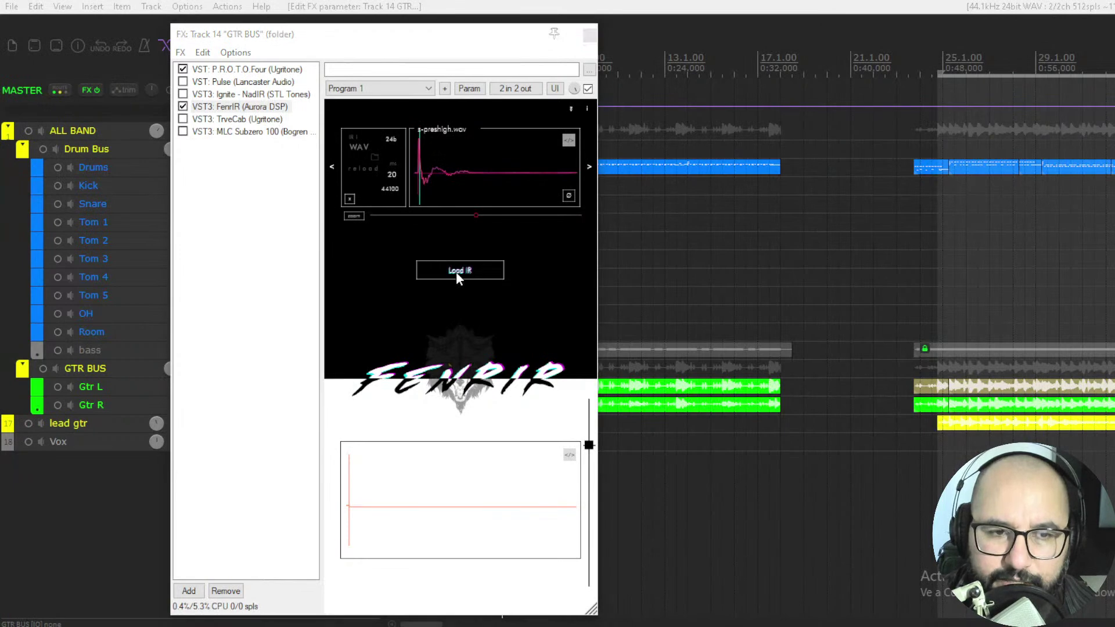
drag(865, 267, 867, 386)
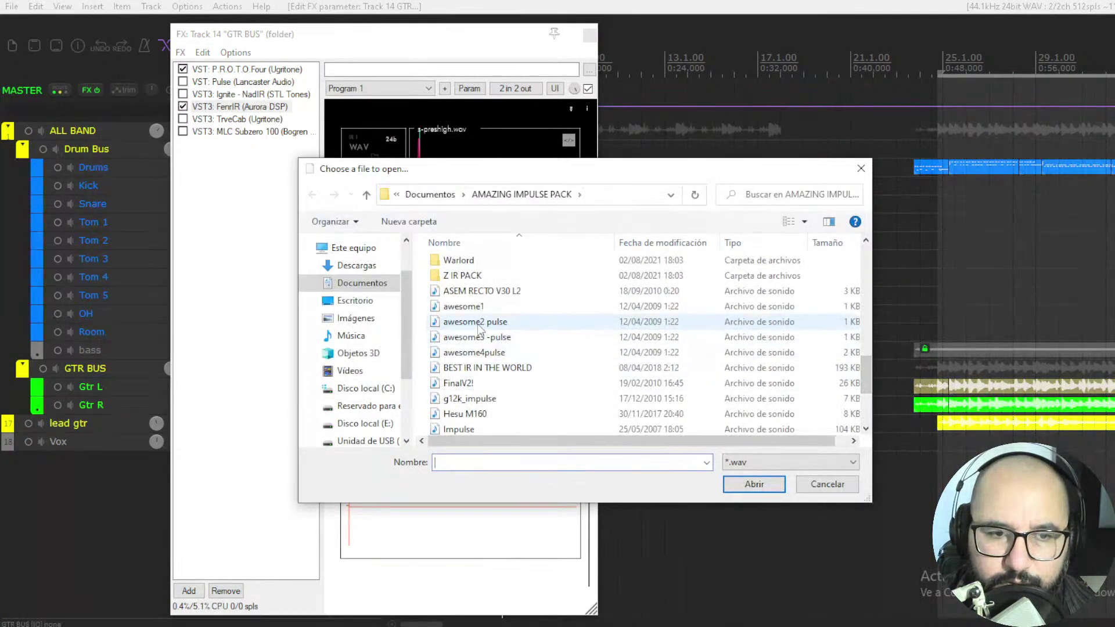
click(468, 291)
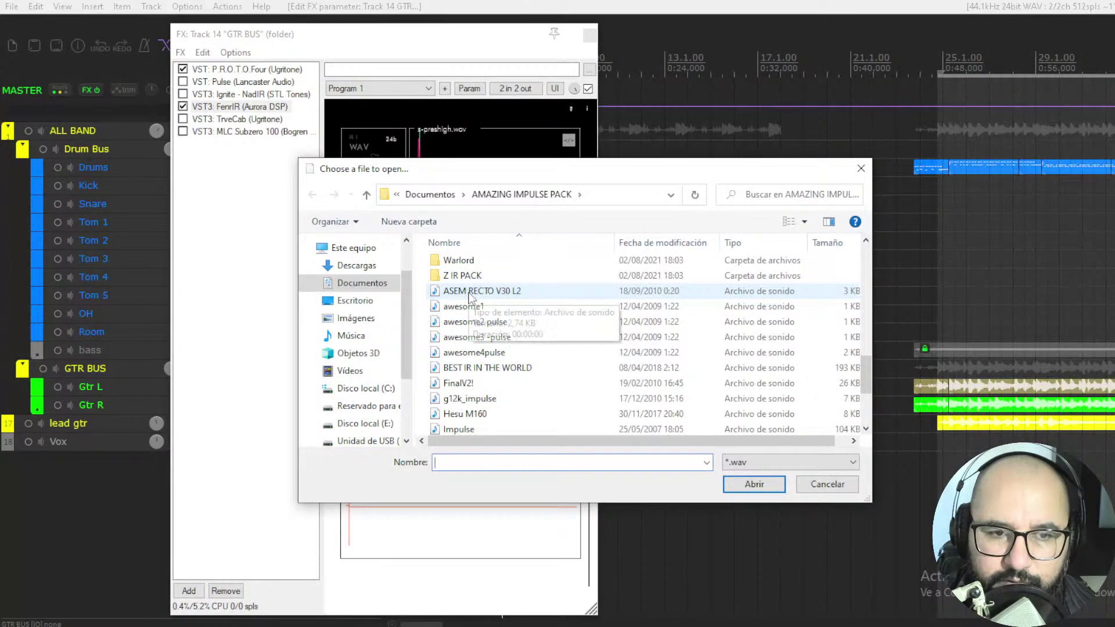
double_click(468, 291)
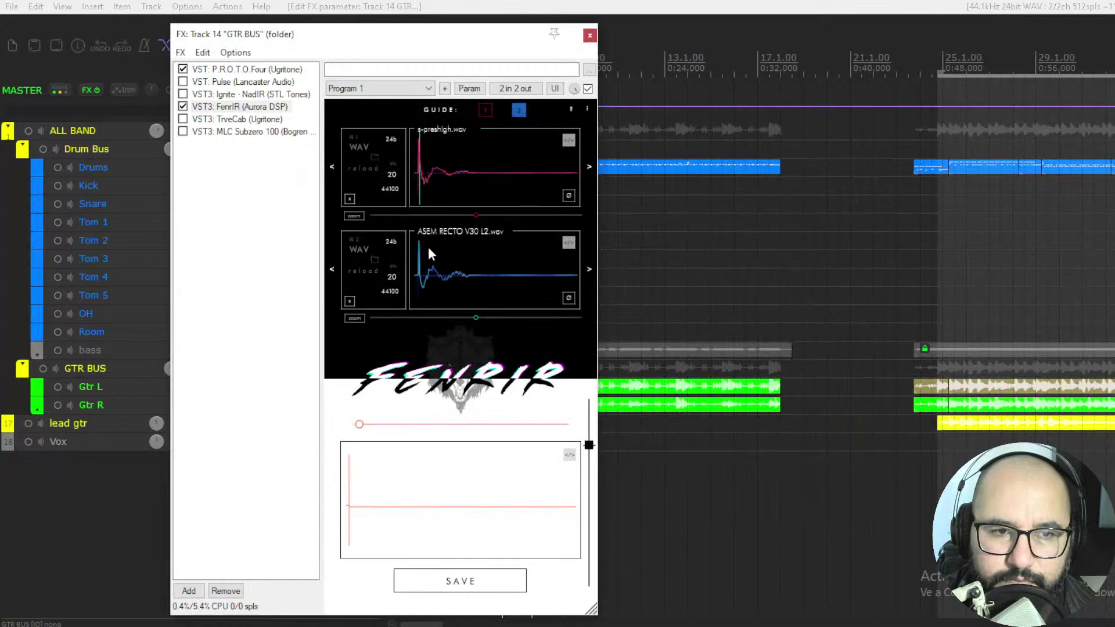
- Sweep FenrIR's IR blend between both extremes, settle it slightly past the middle, and briefly nudge the output level
drag(394, 434, 581, 434)
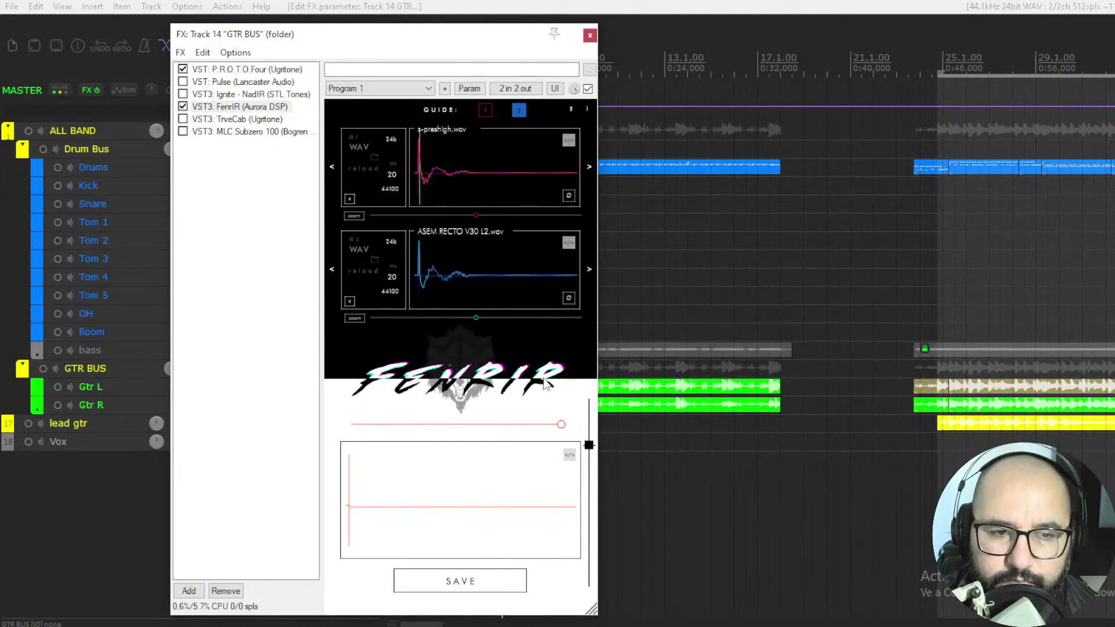
drag(560, 424, 296, 426)
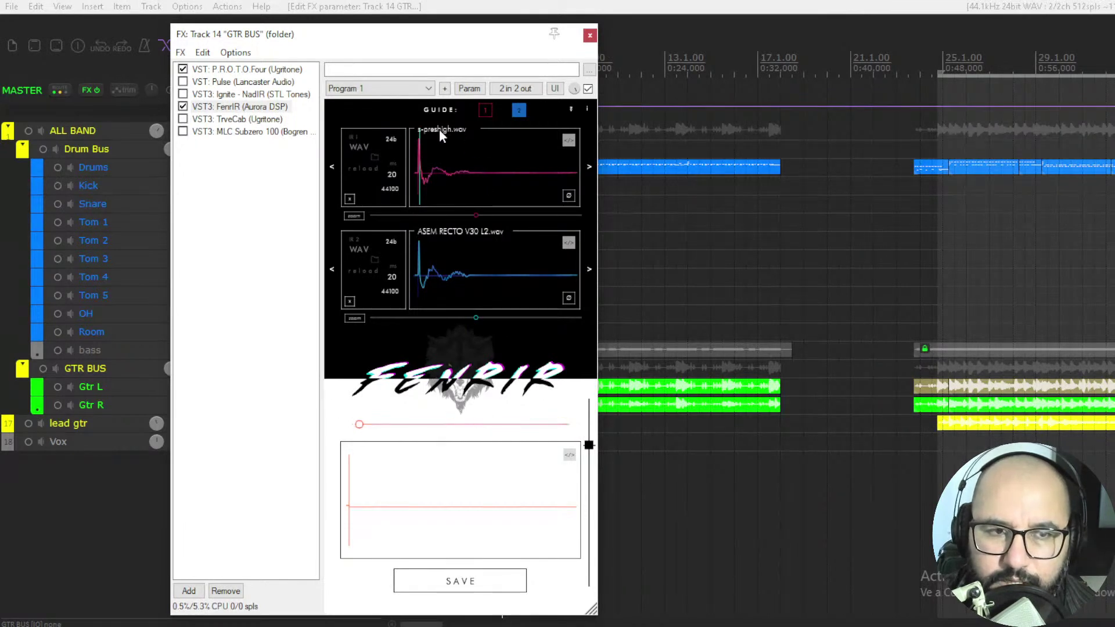
drag(359, 425, 473, 433)
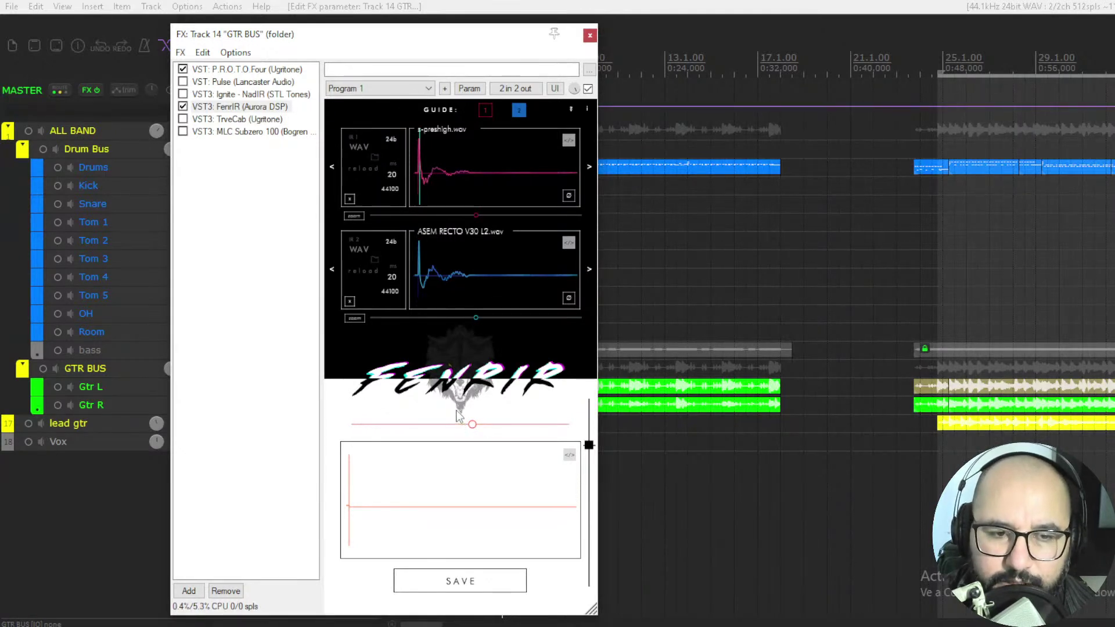
mouse_move(473, 424)
mouse_down()
mouse_move(363, 427)
mouse_move(579, 430)
mouse_move(470, 428)
mouse_up()
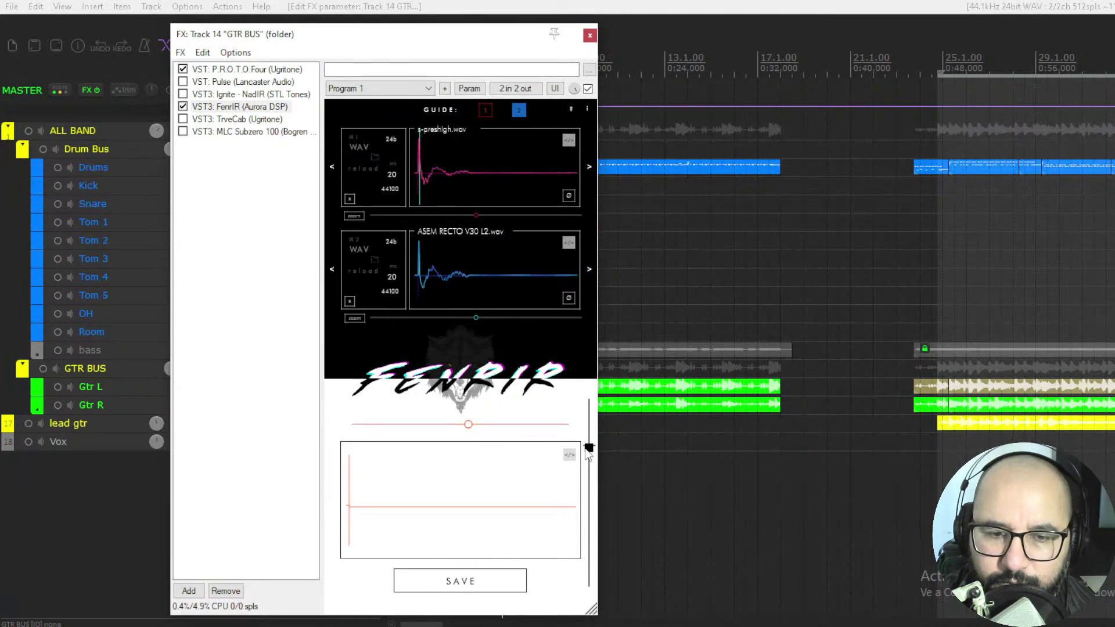
mouse_move(588, 446)
mouse_down()
mouse_move(590, 486)
mouse_move(591, 449)
mouse_up()
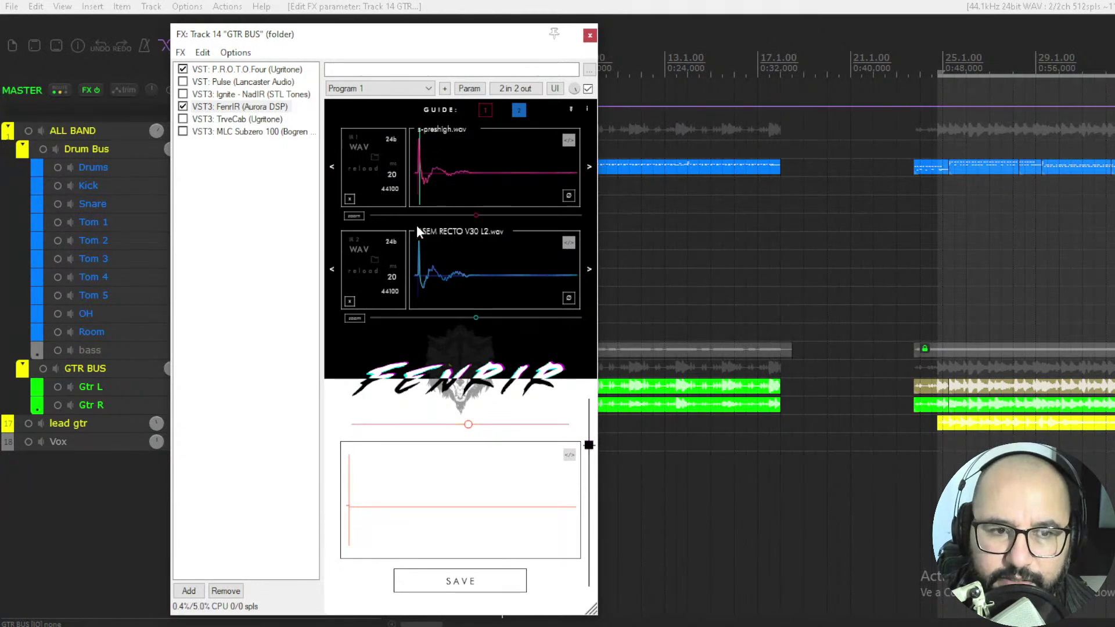
- Unload FenrIR's second IR and bypass FenrIR on the guitar bus
click(349, 301)
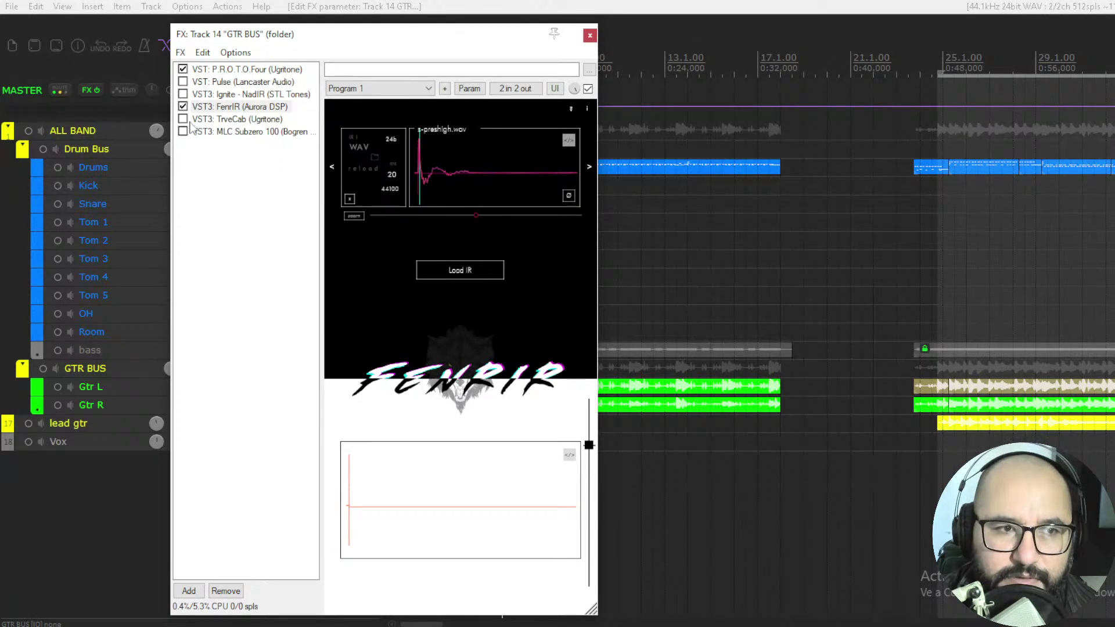
click(182, 107)
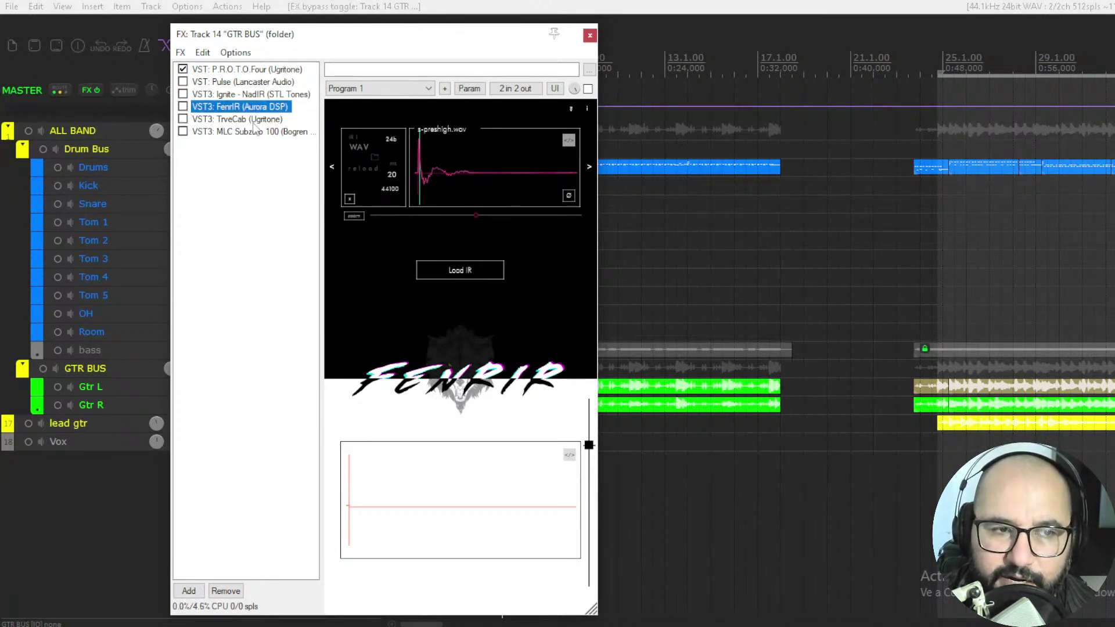
- Open TrveCab on the guitar bus and select s-preshigh.wav in its file browser, checking the slot loading options
click(255, 122)
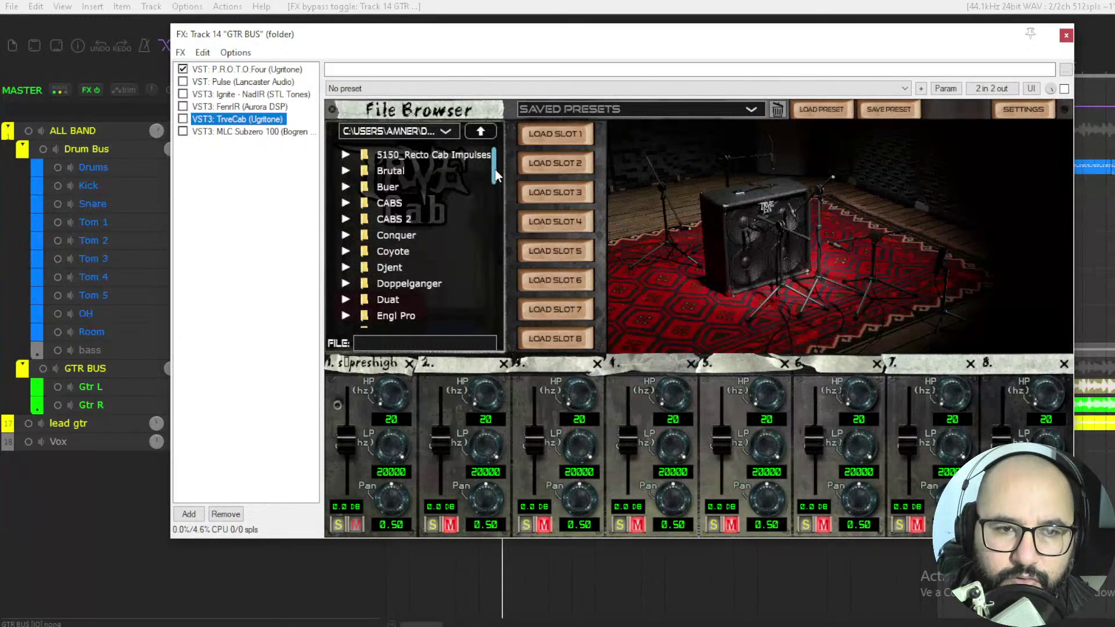
click(371, 402)
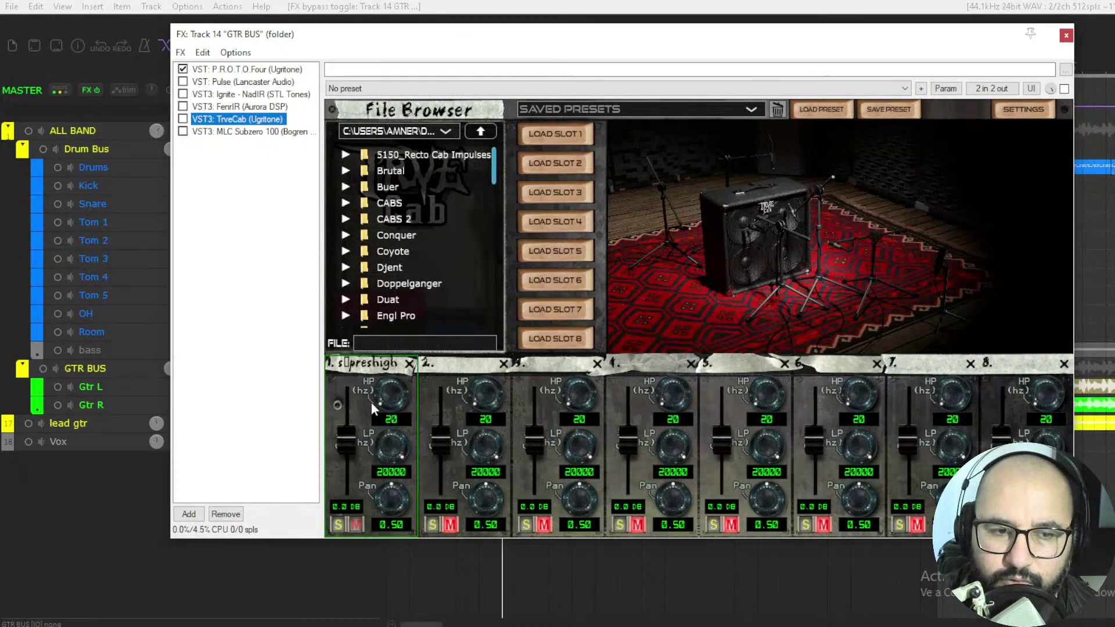
click(1003, 385)
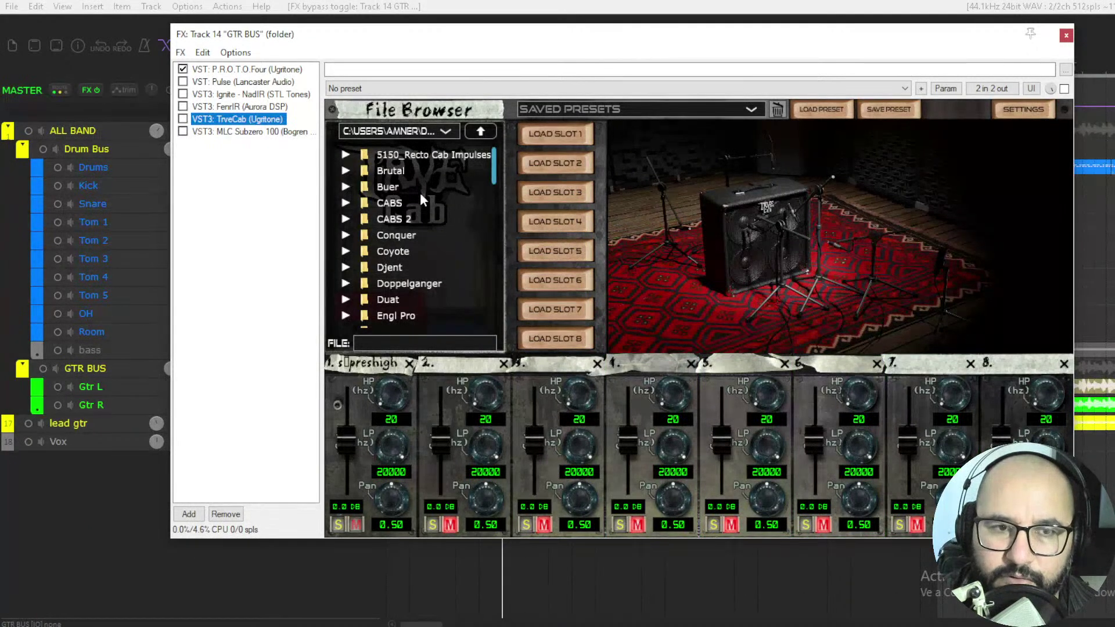
drag(497, 171, 500, 310)
click(420, 278)
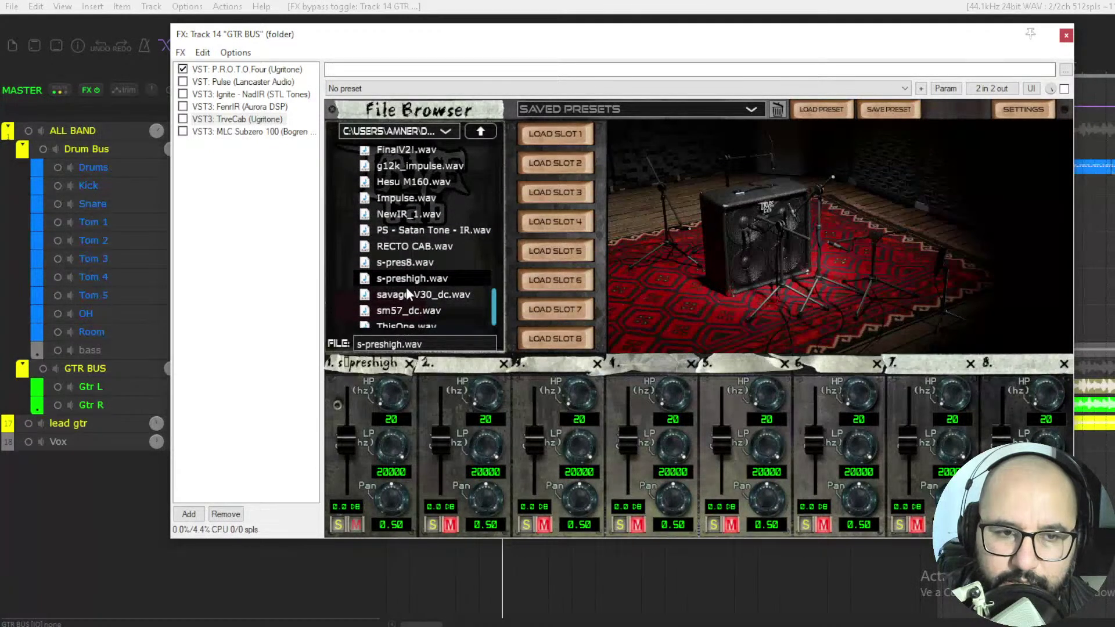
right_click(412, 279)
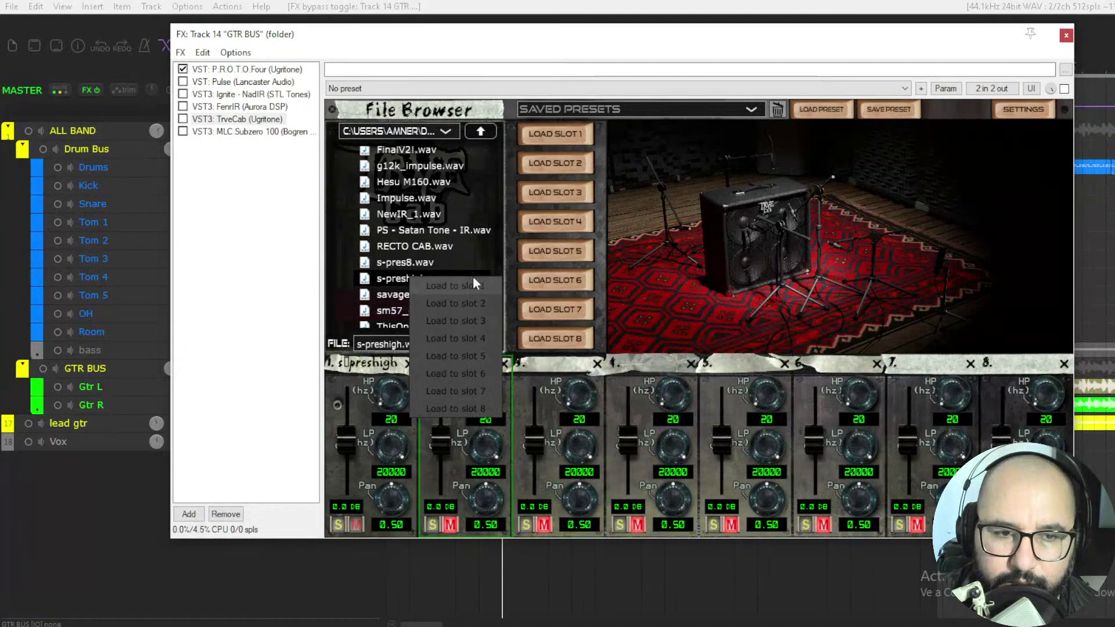
click(417, 285)
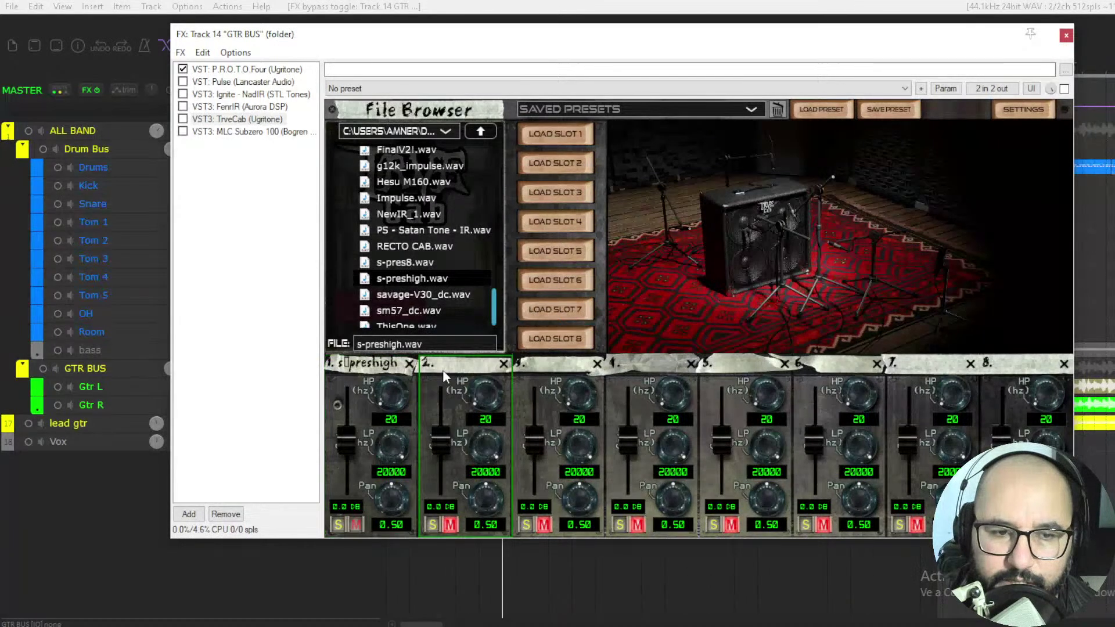
- Reload s-preshigh.wav into TrveCab's emptied slot 1 and lower that slot's gain to about -7.3 dB
click(408, 364)
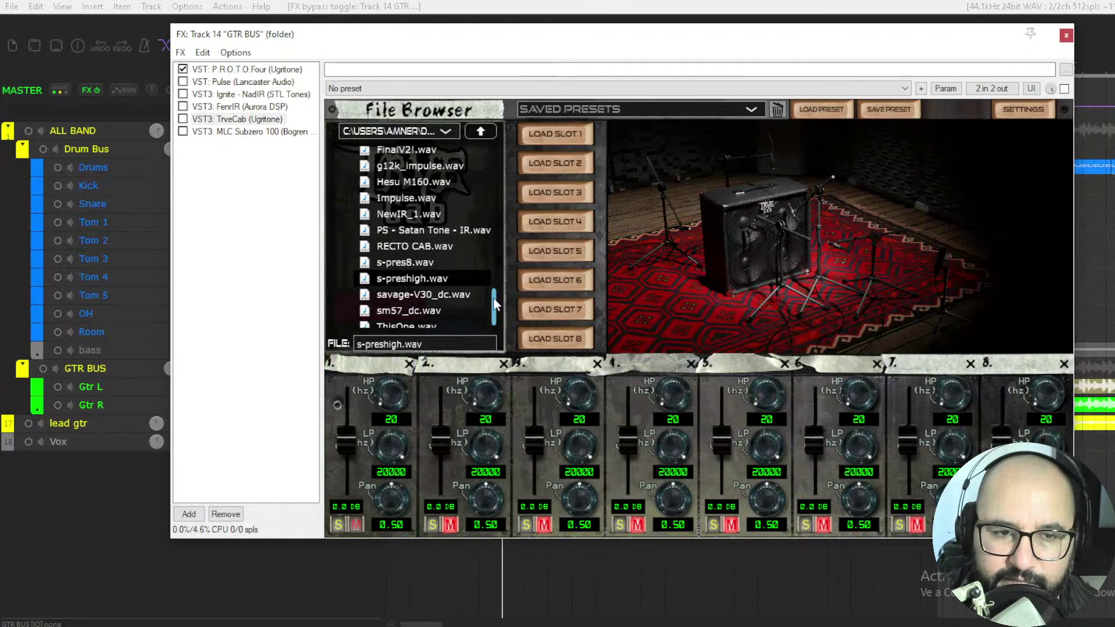
scroll(494, 302, down, 1)
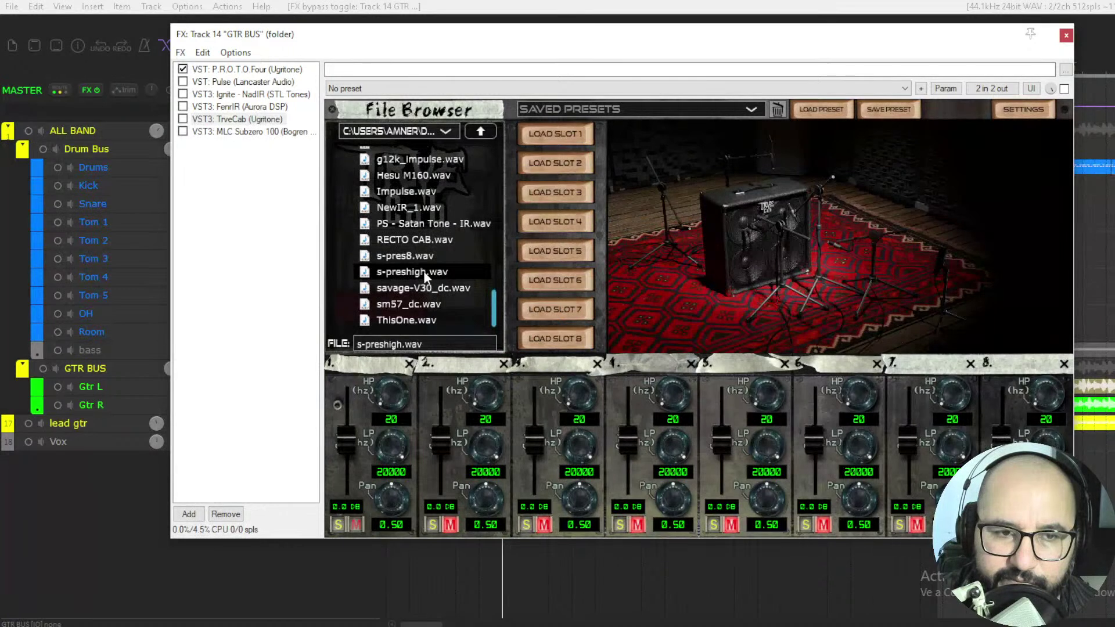
click(559, 134)
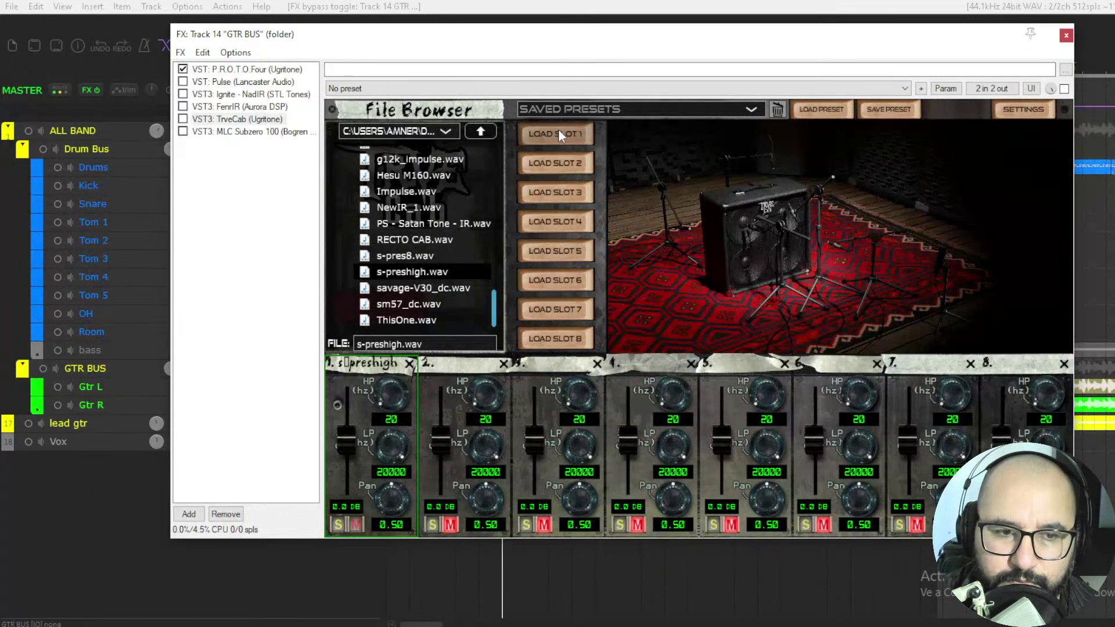
drag(352, 431, 348, 455)
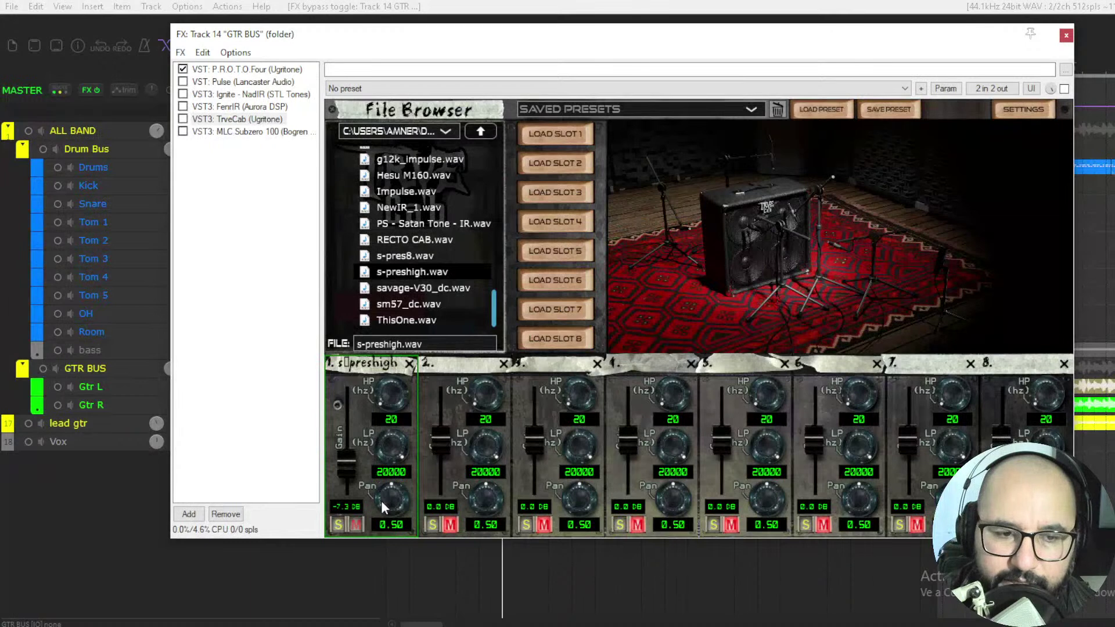
drag(382, 501, 394, 523)
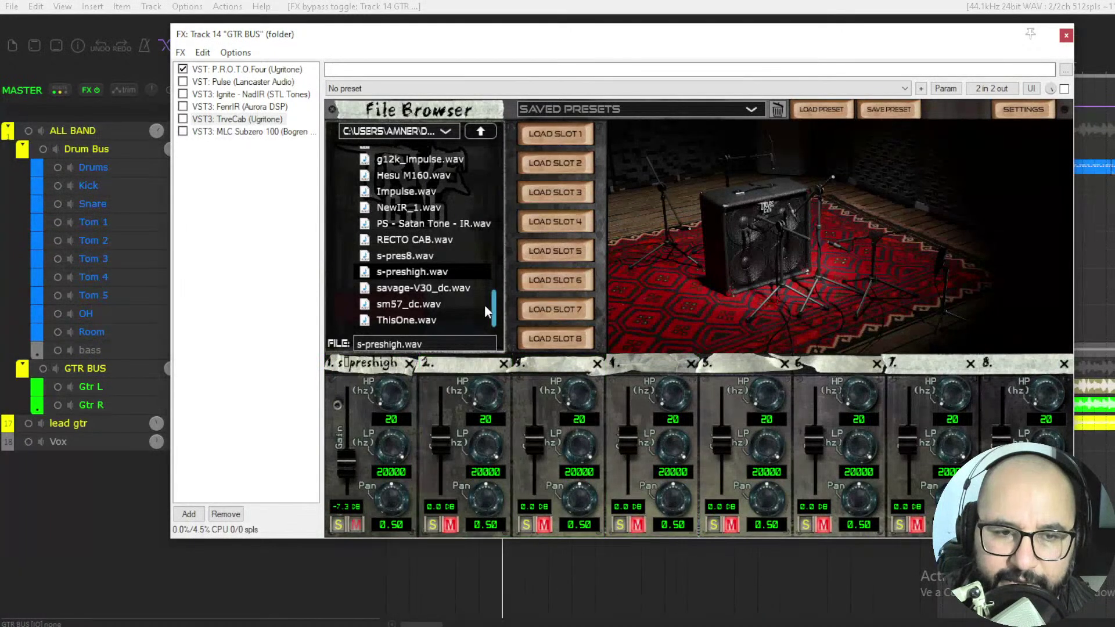
- Load RECTO CAB.wav into TrveCab's slot 2
scroll(494, 308, up, 2)
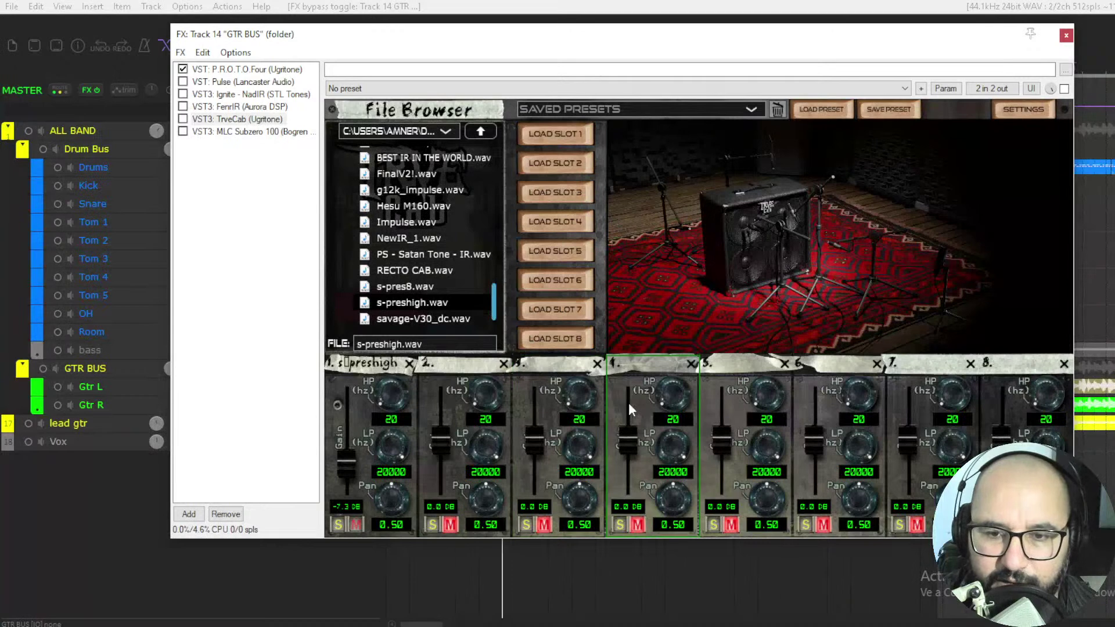
click(422, 273)
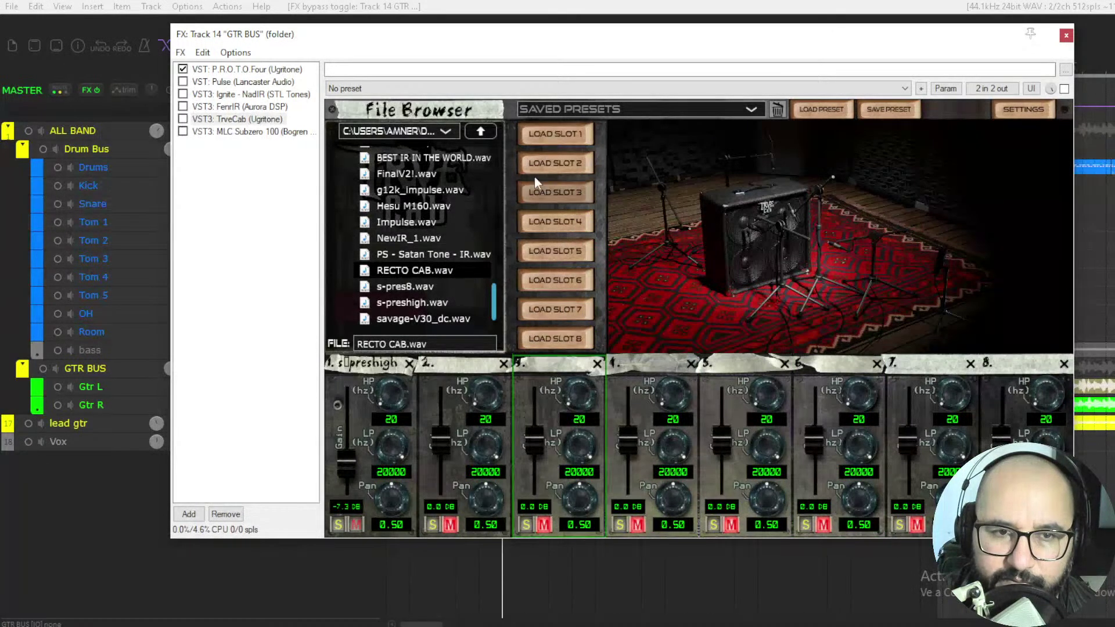
click(552, 162)
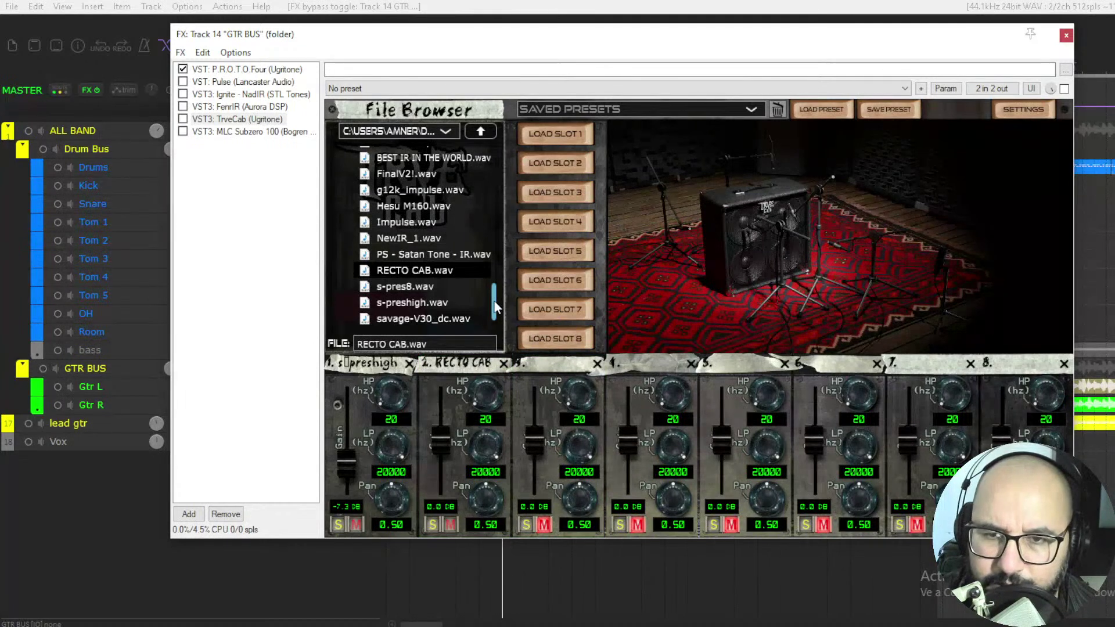
drag(495, 308, 493, 330)
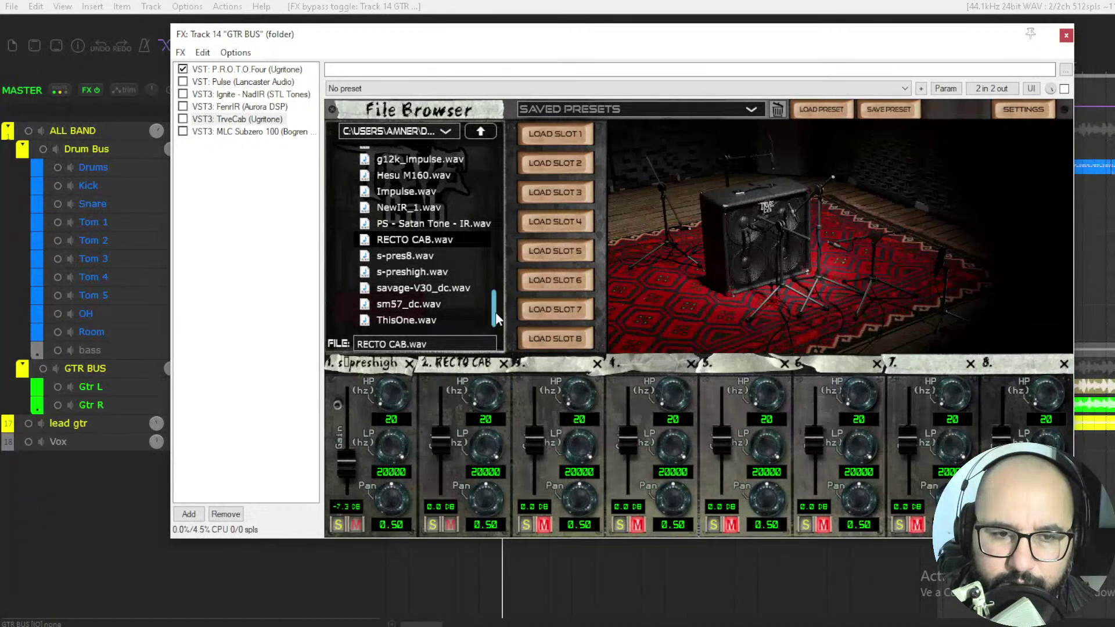
scroll(497, 313, up, 2)
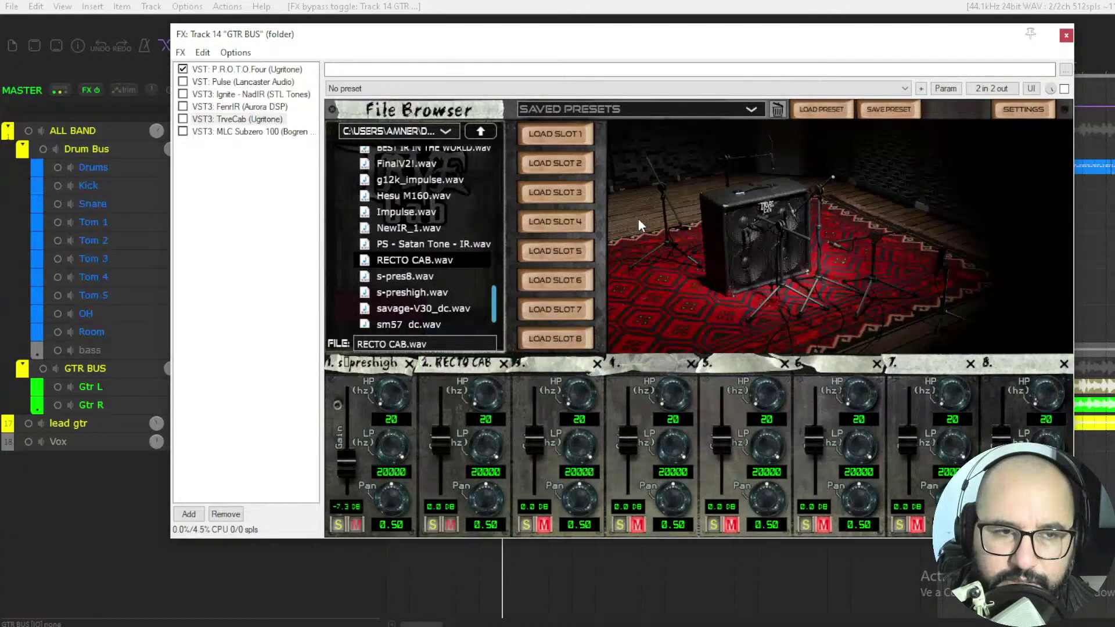
- Enable TrveCab on the guitar bus and play the song with the RECTO CAB slot muted
click(183, 119)
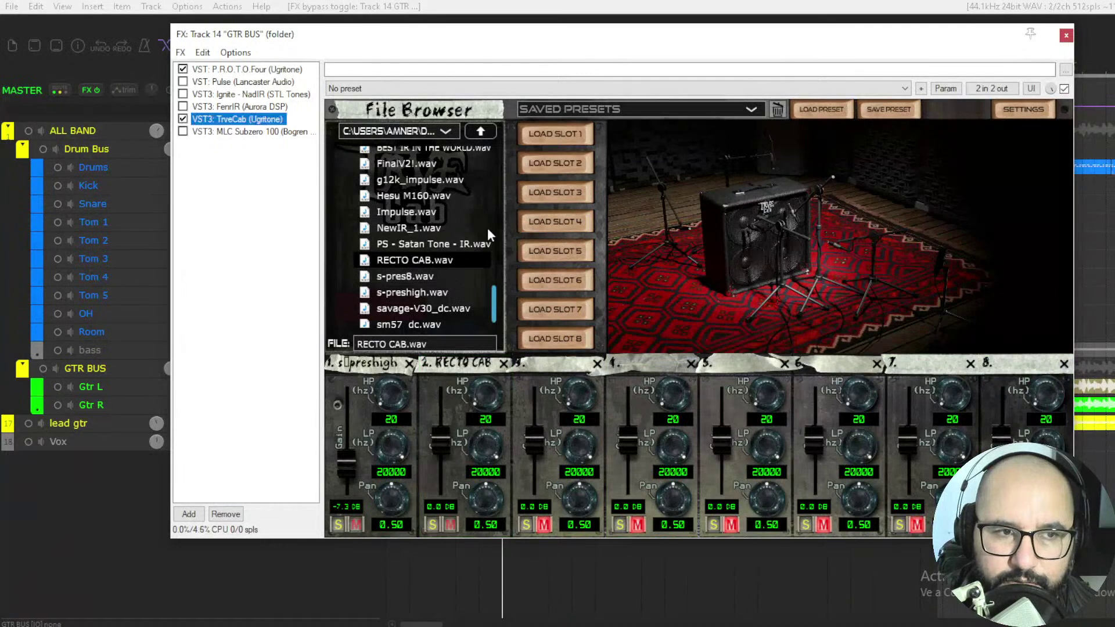
key(space)
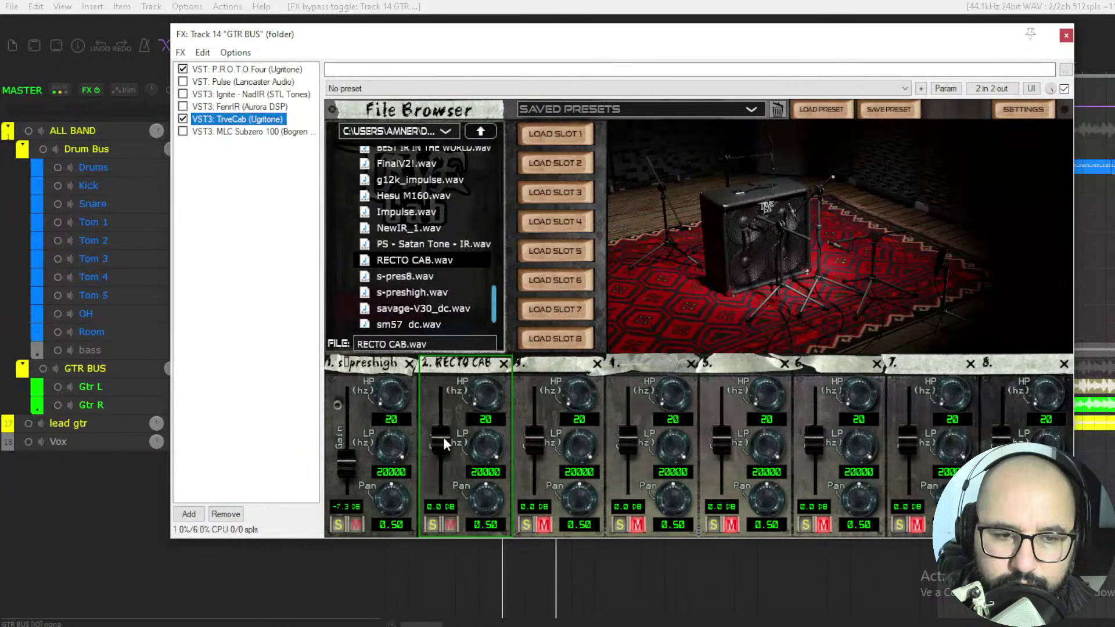
click(453, 523)
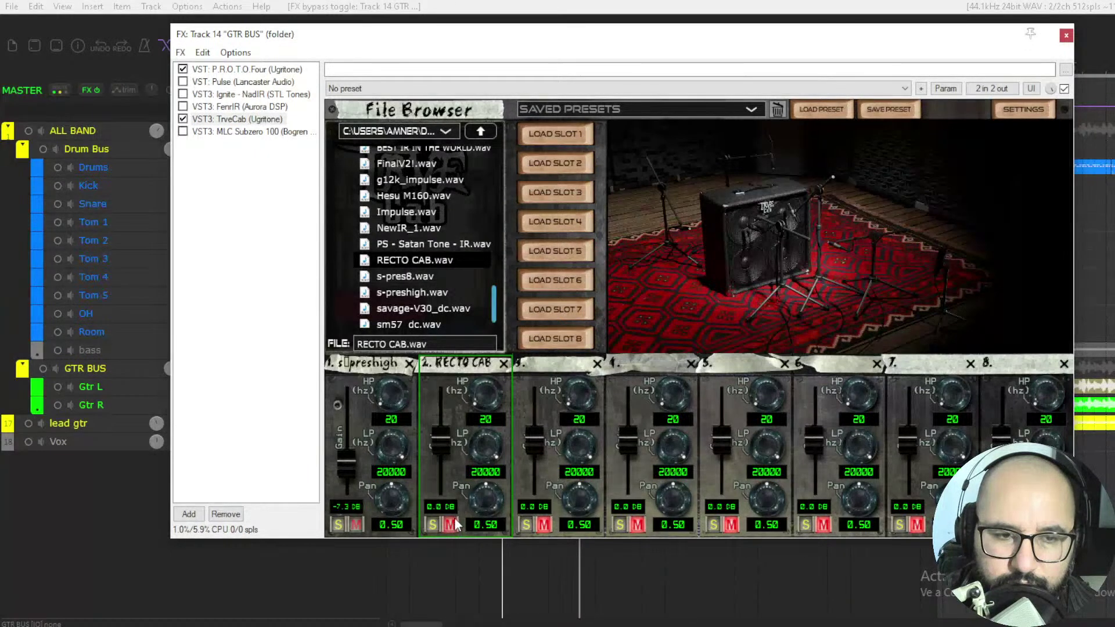
- Reset the s-preshigh slot's gain to 0.0 dB and unmute the RECTO CAB slot
double_click(351, 465)
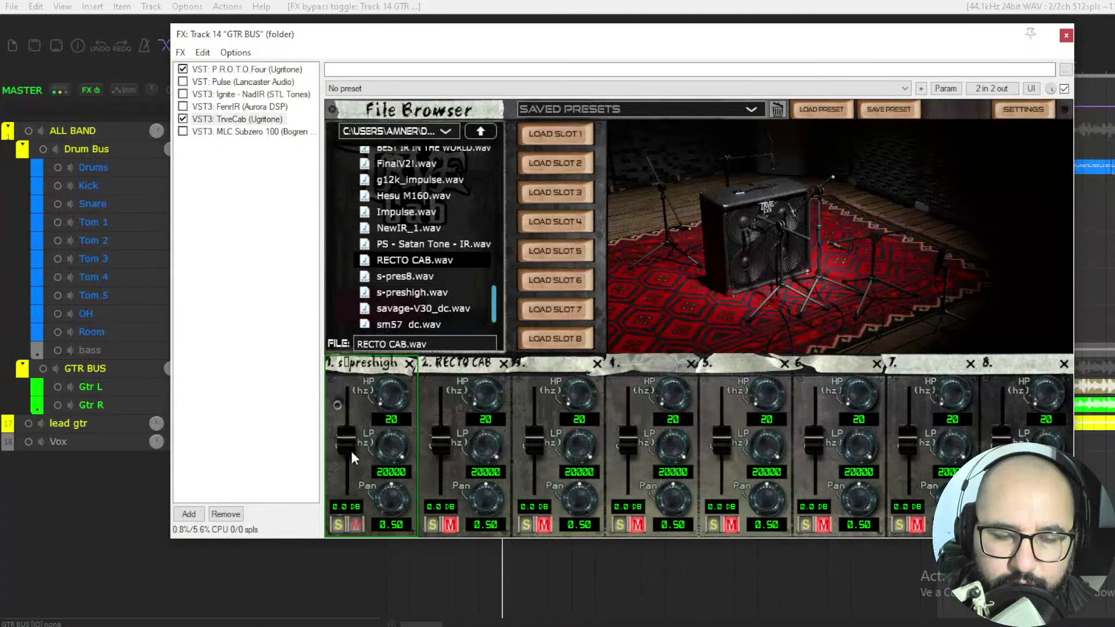
mouse_move(350, 437)
mouse_down()
mouse_move(358, 344)
mouse_move(347, 433)
mouse_up()
double_click(347, 430)
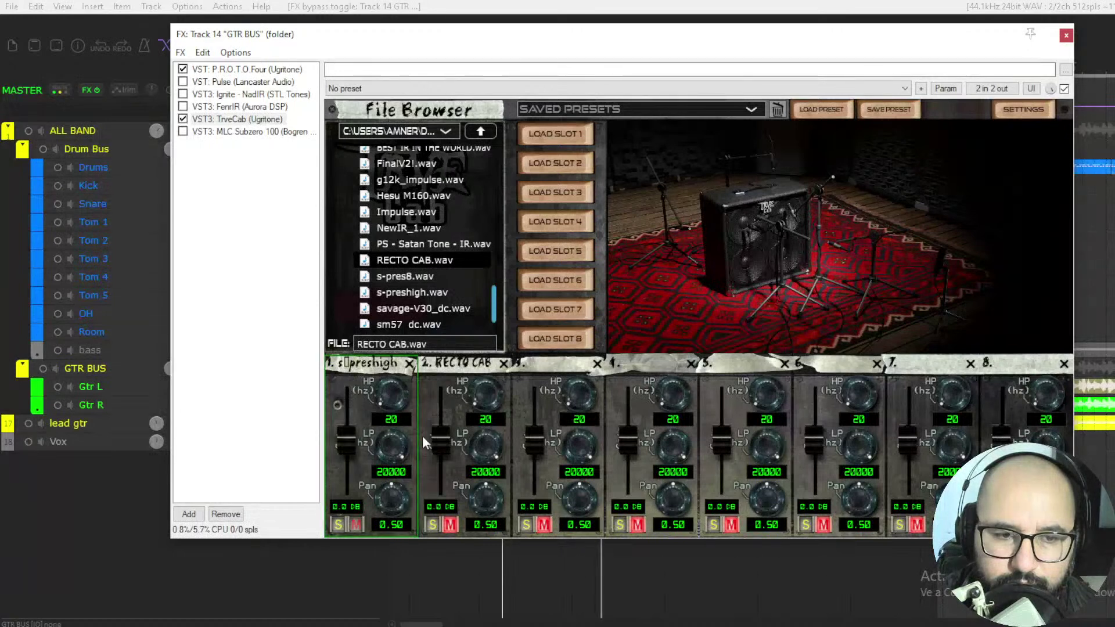
click(450, 524)
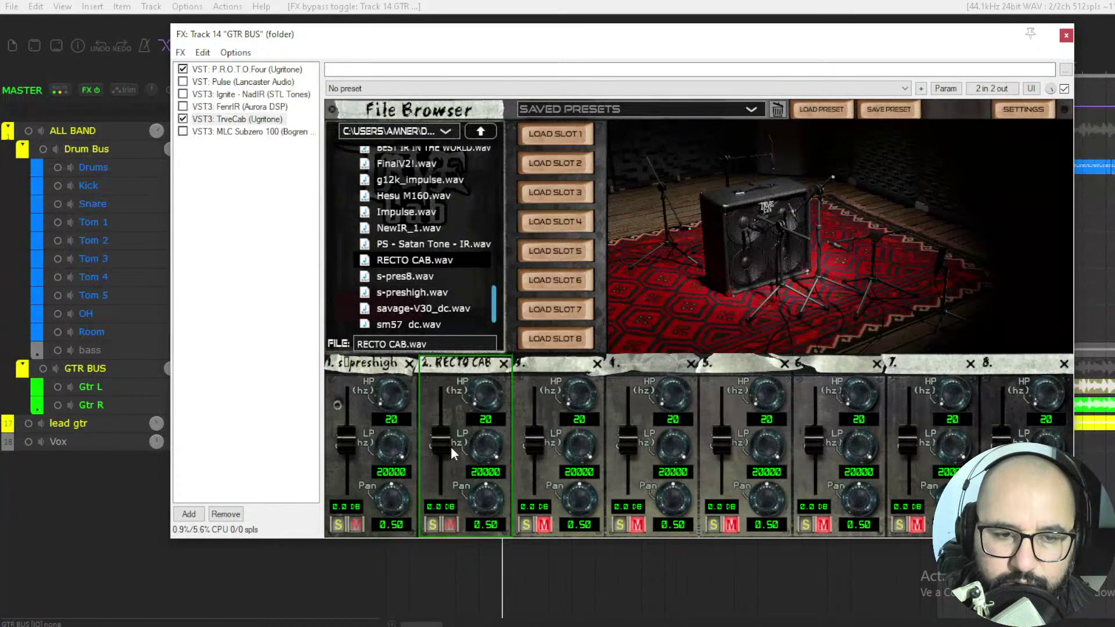
- Audition RECTO CAB alone by lowering the s-preshigh slot to minimum gain and briefly raising RECTO CAB to 5.0 dB
drag(348, 441, 364, 623)
drag(446, 445, 446, 408)
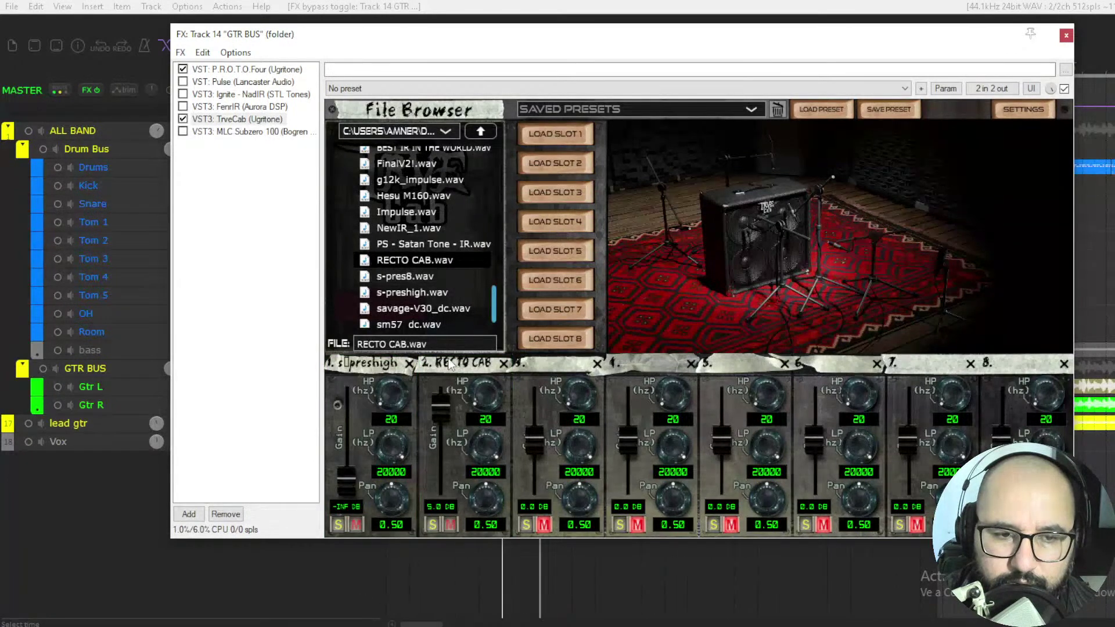
drag(449, 359, 442, 424)
- Balance TrveCab's two slots, setting s-preshigh's gain to 4.3 dB and RECTO CAB's to 2.0 dB
drag(348, 482, 357, 313)
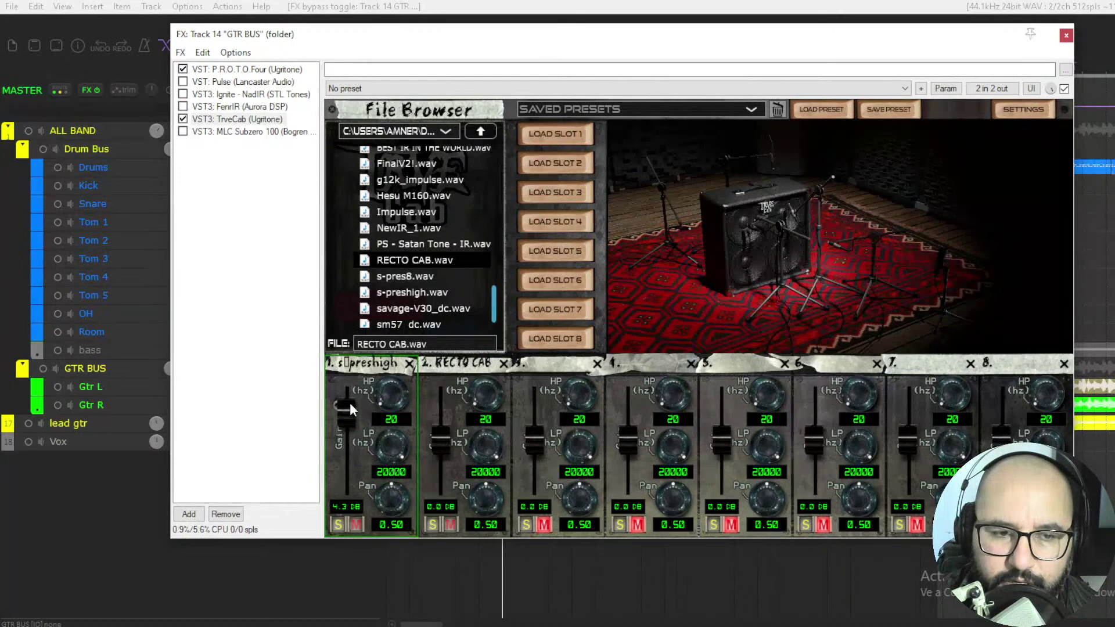
drag(446, 435, 450, 566)
drag(444, 447, 440, 411)
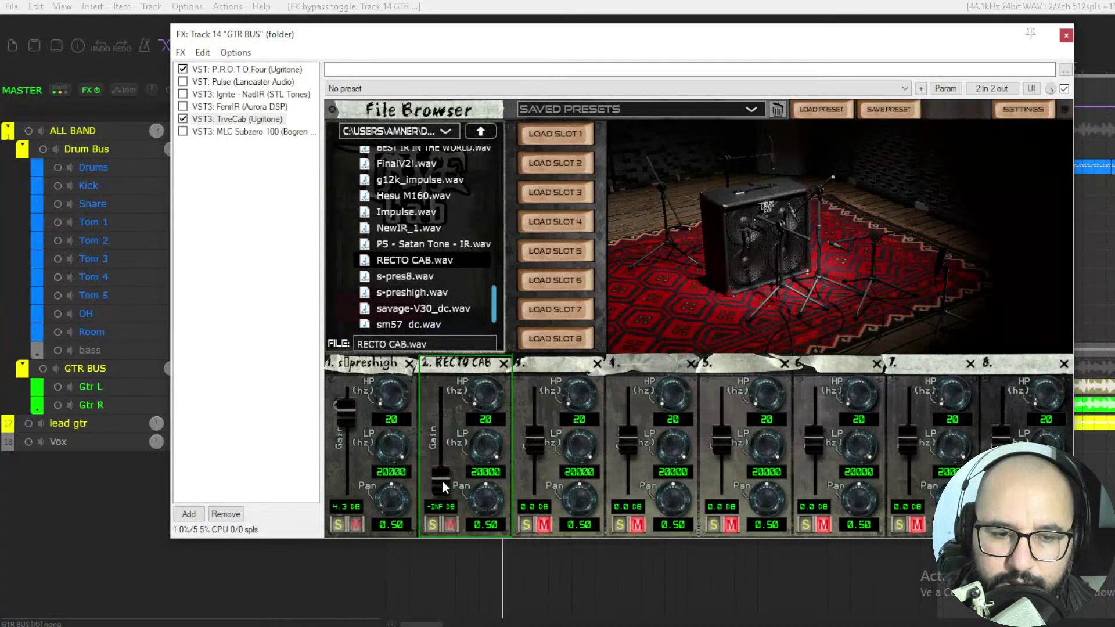
drag(442, 480, 441, 326)
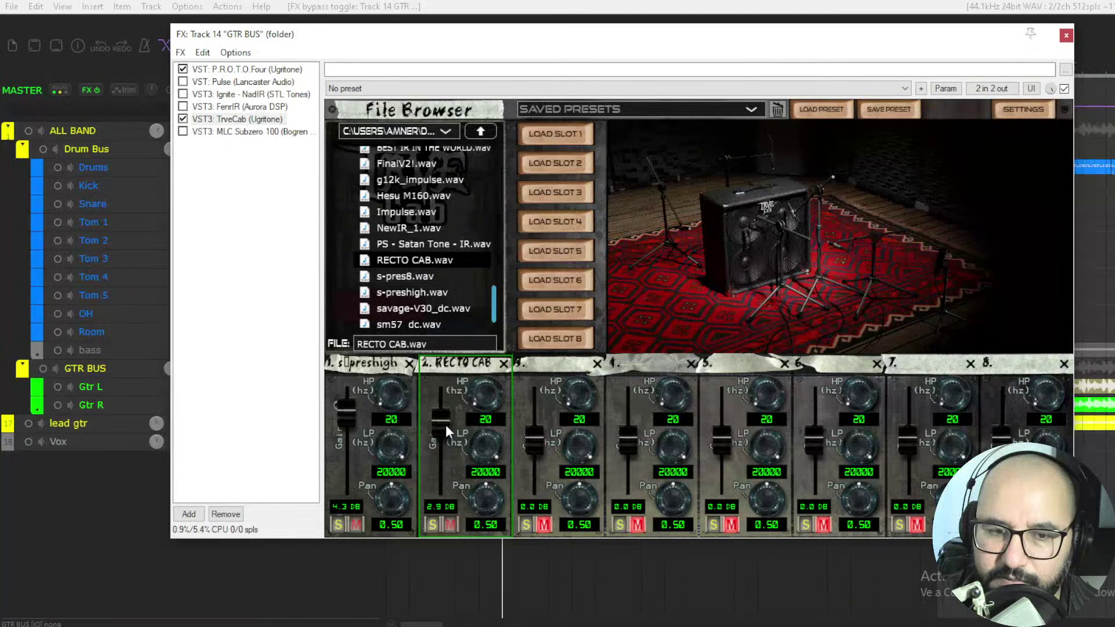
mouse_move(448, 423)
mouse_down()
mouse_move(445, 469)
mouse_move(445, 389)
mouse_move(444, 426)
mouse_up()
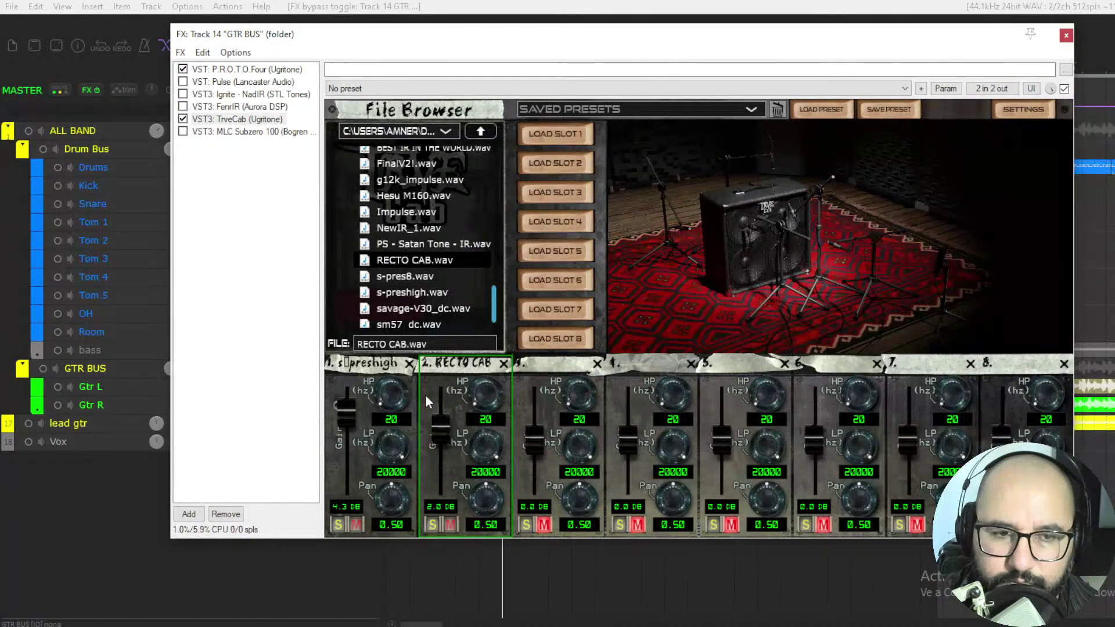
- Browse the impulse files and load NewIR_1.wav into TrveCab's slot 2 in place of RECTO CAB
scroll(496, 315, up, 1)
drag(495, 316, 494, 311)
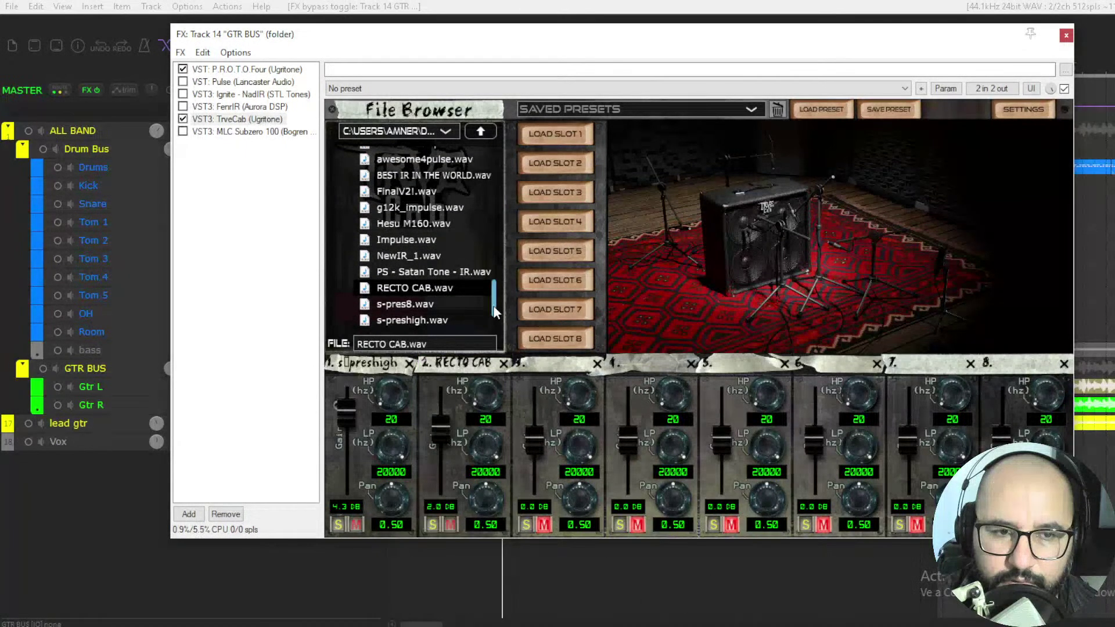
click(417, 273)
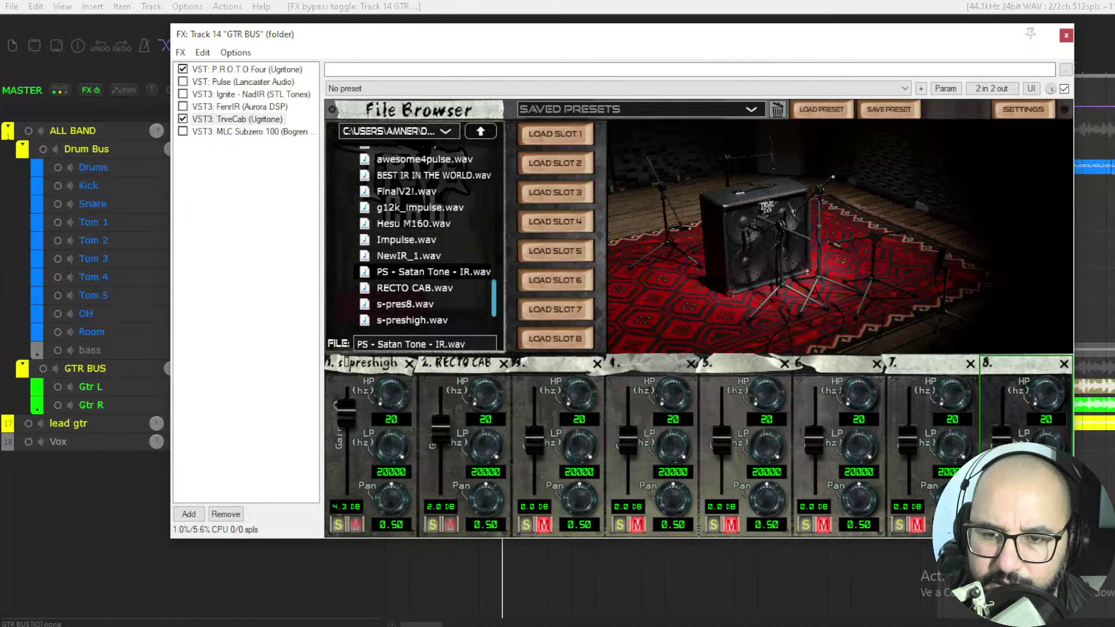
click(849, 370)
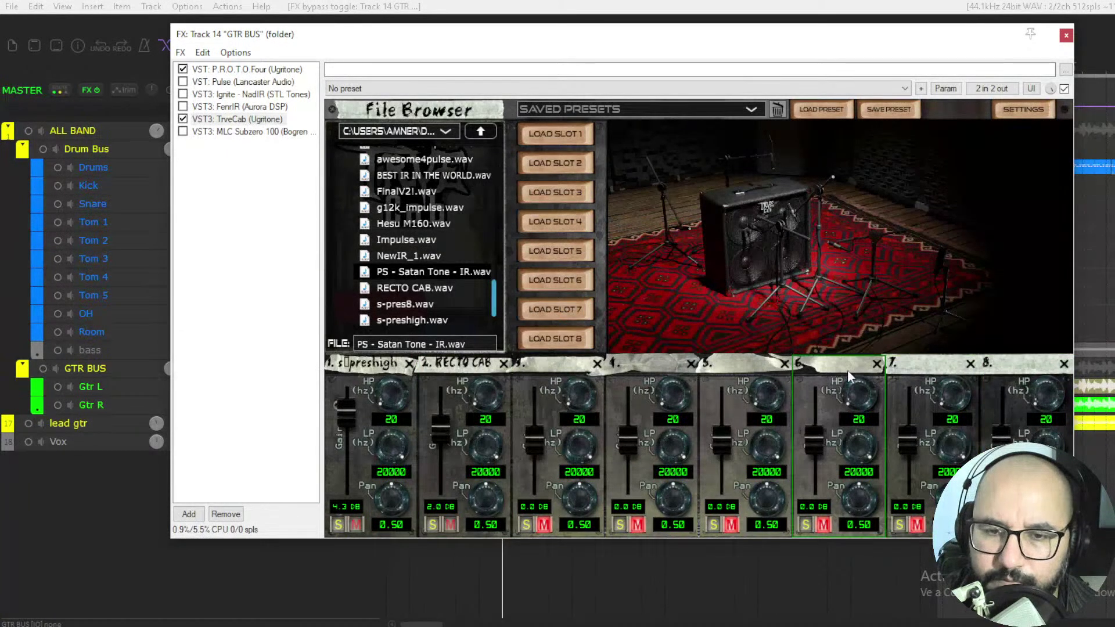
click(530, 433)
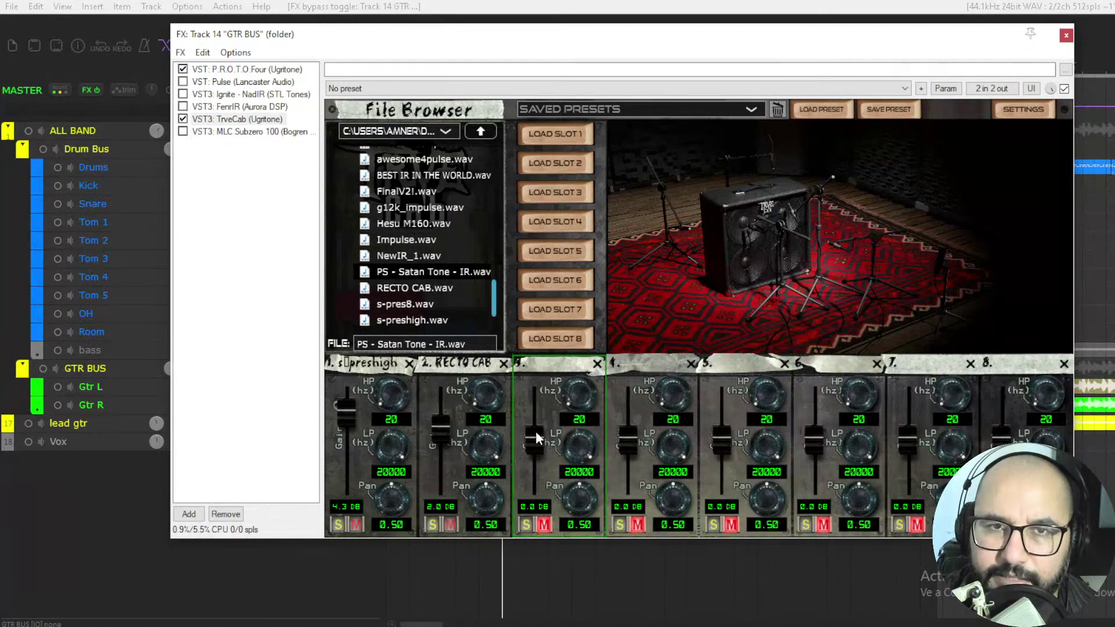
click(465, 442)
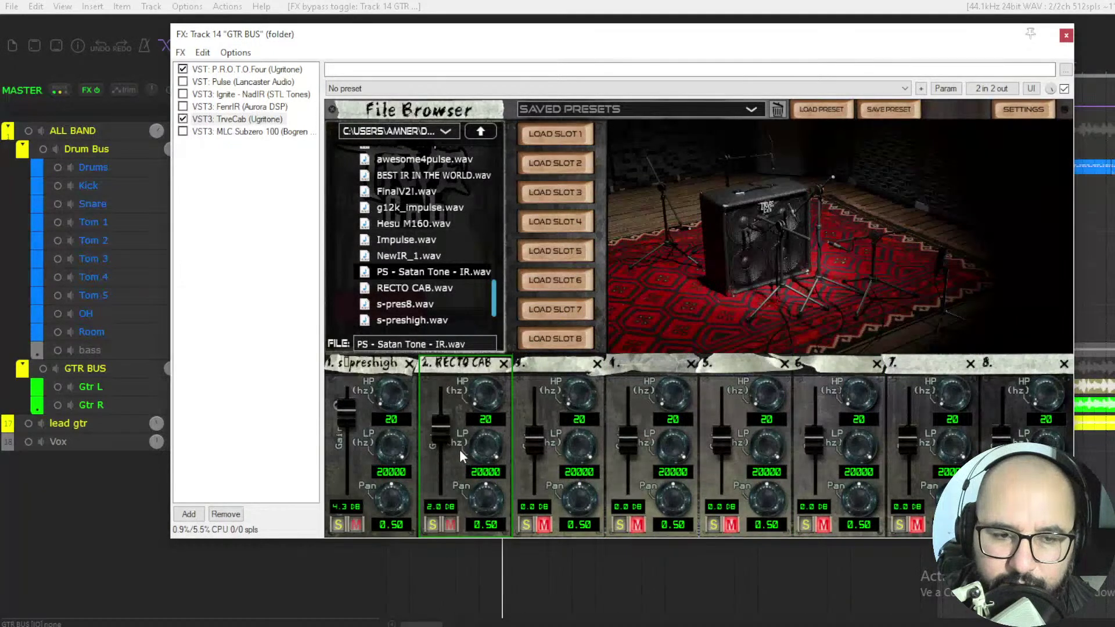
key(space)
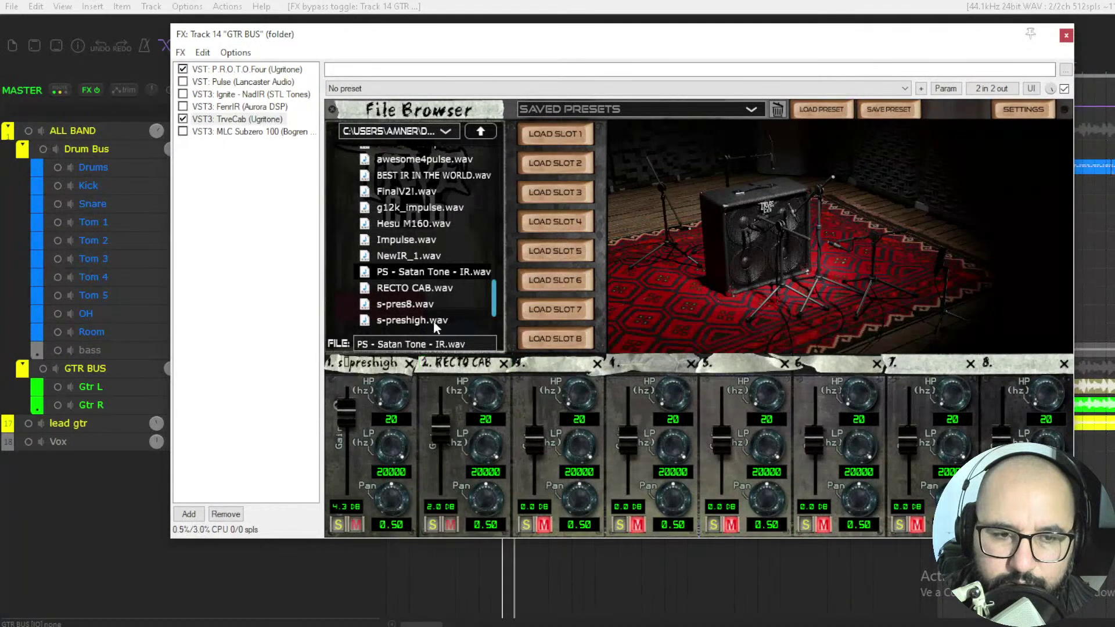
click(414, 256)
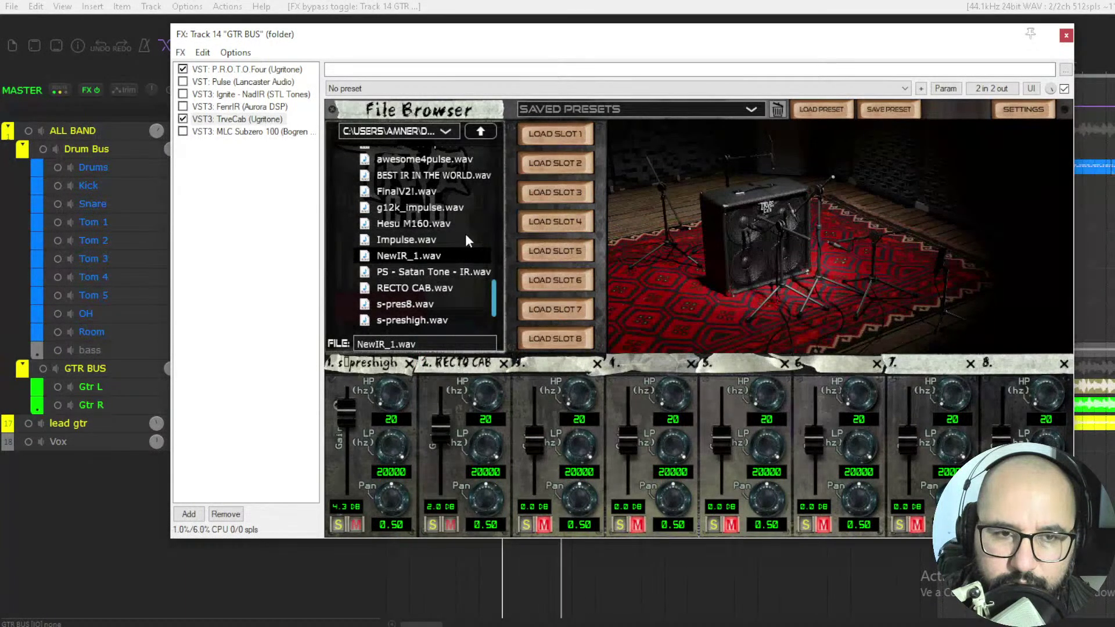
click(553, 162)
- Compare s-preshigh alone with the blend by lowering the NewIR1 slot to minimum gain and raising it to 2.1 dB
drag(443, 424, 440, 543)
drag(439, 478, 448, 617)
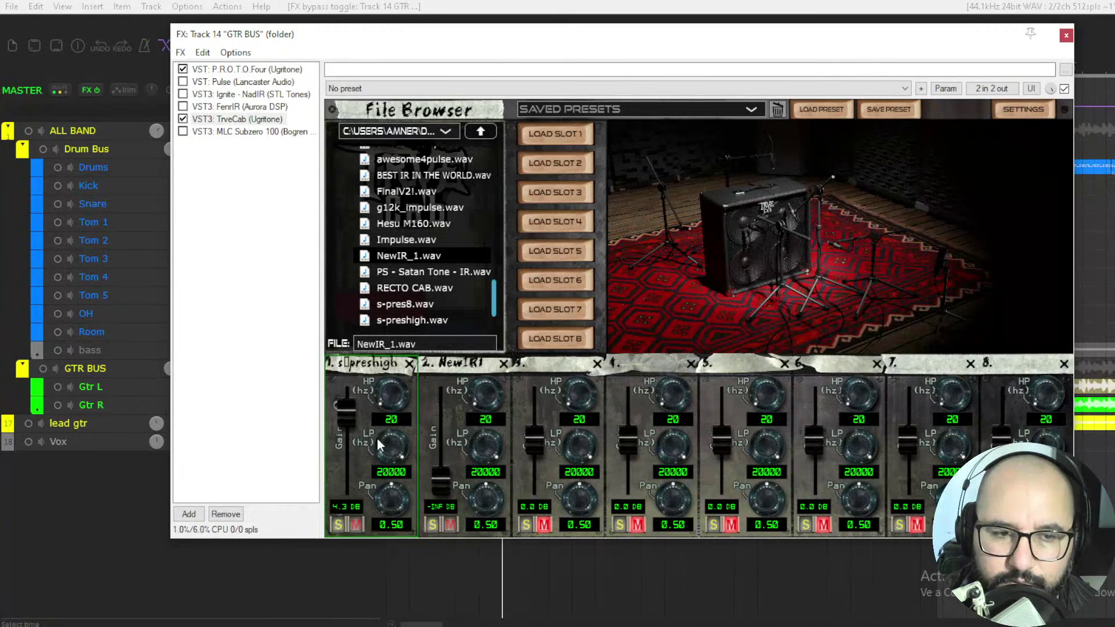
drag(451, 477, 447, 441)
drag(453, 371, 454, 337)
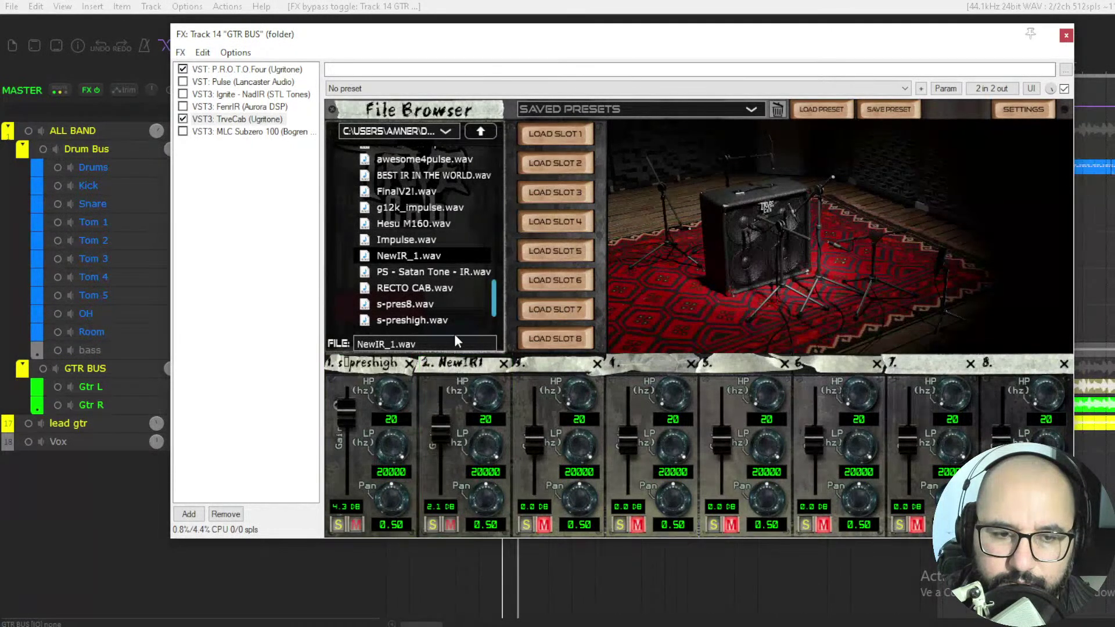
- Audition NewIR1 alone at 4.3 dB with s-preshigh at minimum, and blend them at 3.6 dB and 2.7 dB
drag(354, 469, 365, 619)
drag(441, 448, 443, 411)
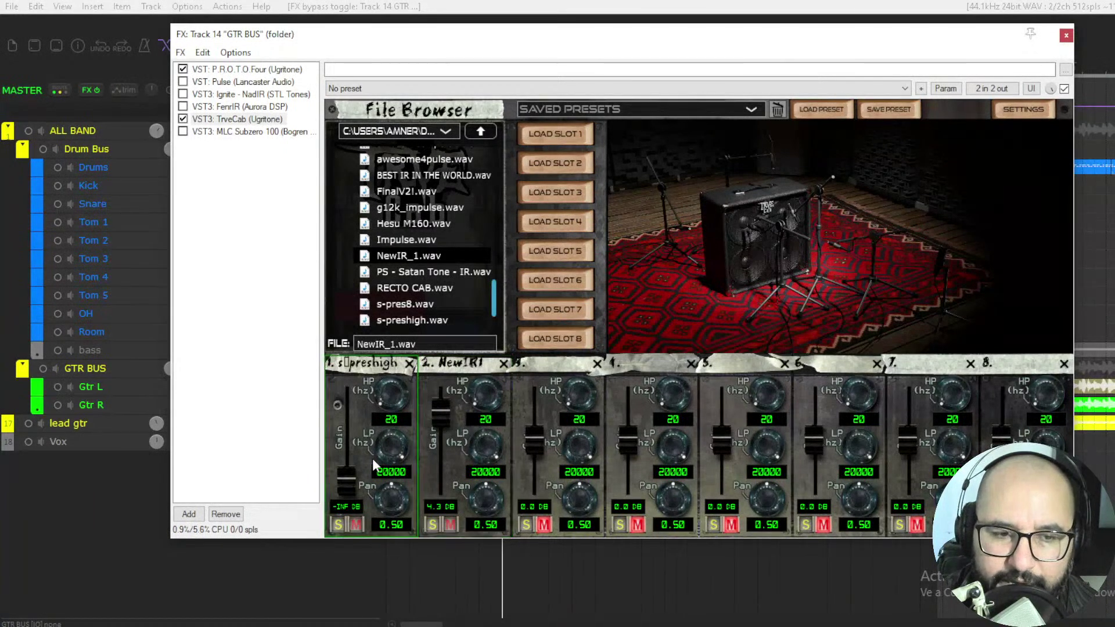
drag(351, 479, 358, 339)
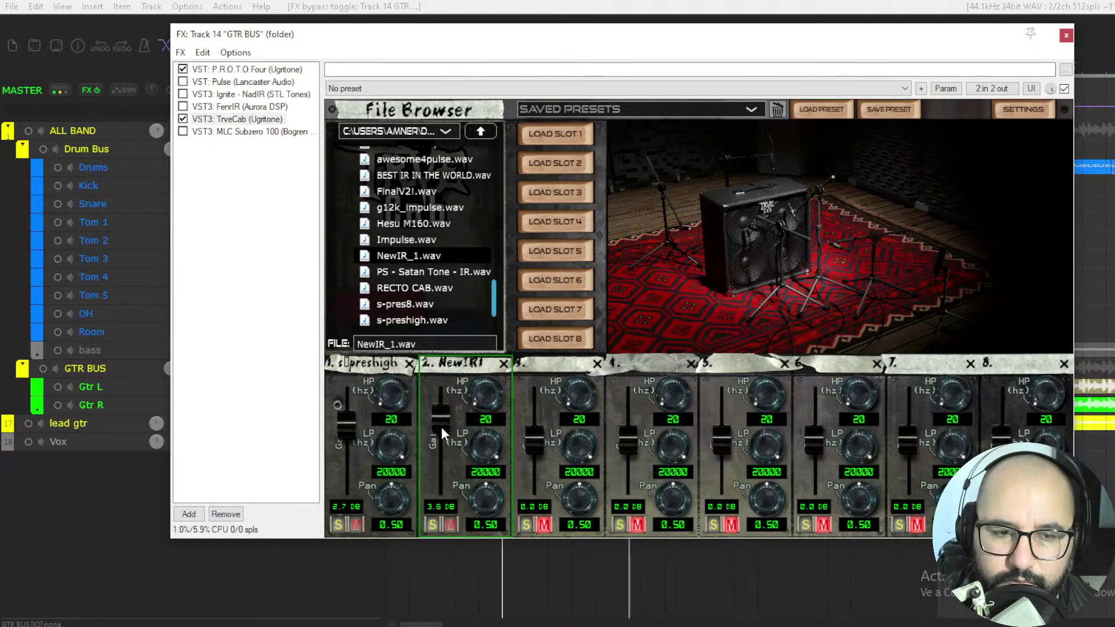
- Set the high-pass filter to 35 Hz on the s-preshigh slot and 70 Hz on the NewIR1 slot
drag(485, 396, 488, 314)
mouse_move(392, 395)
mouse_down()
mouse_move(398, 373)
mouse_move(396, 406)
mouse_up()
drag(485, 404, 483, 431)
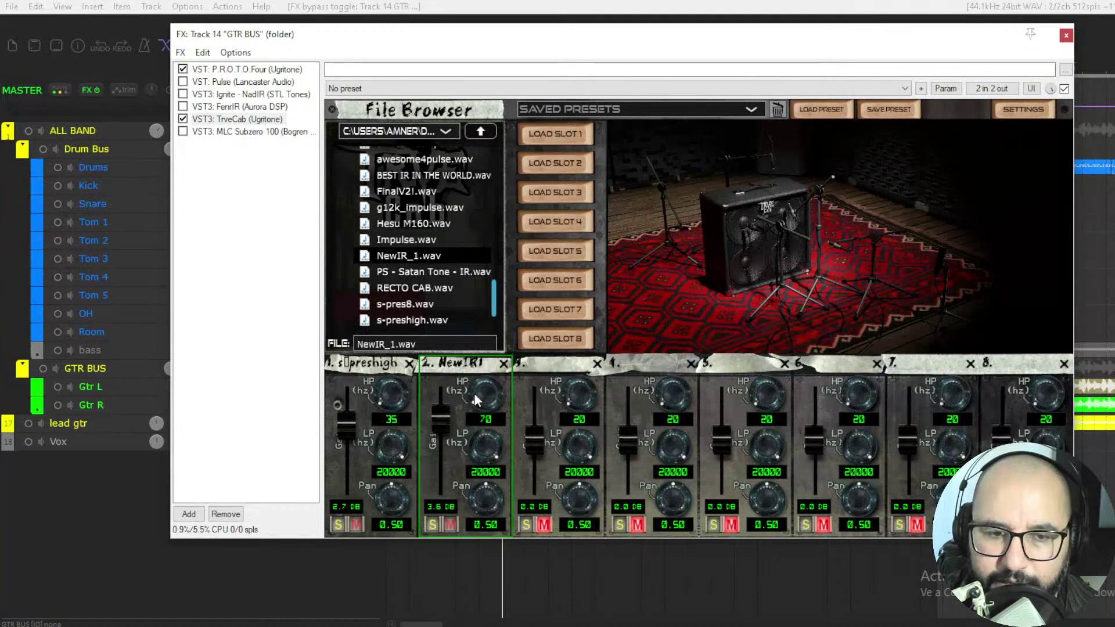
- Clear the NewIR1 impulse from slot 2 after lowering its gain to minimum, and raise s-preshigh's gain to 5.6 dB
drag(480, 396, 444, 482)
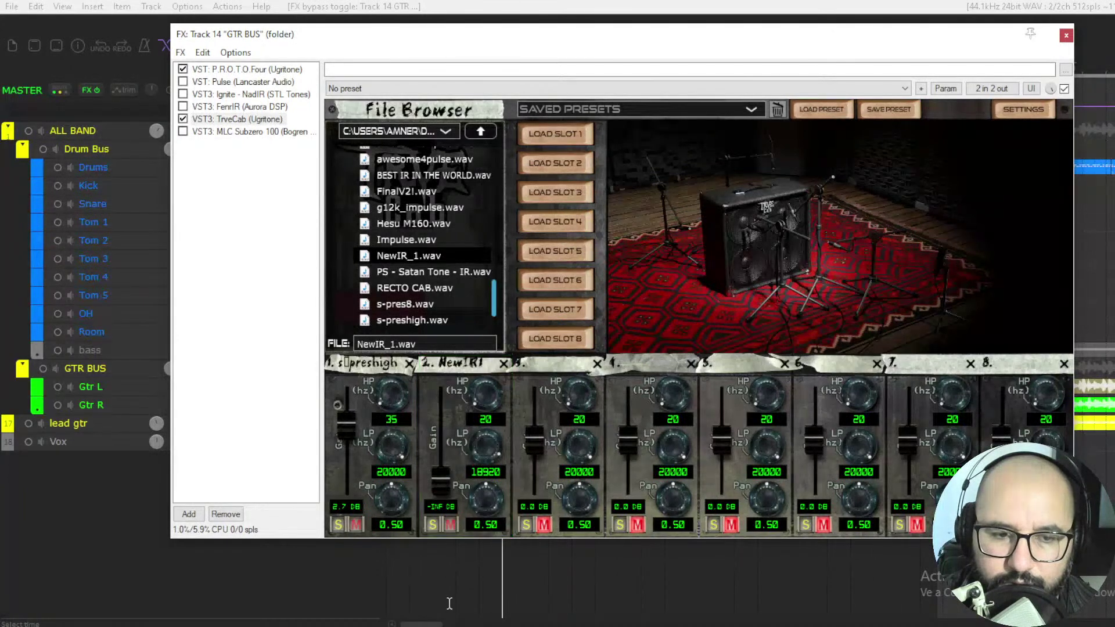
click(503, 364)
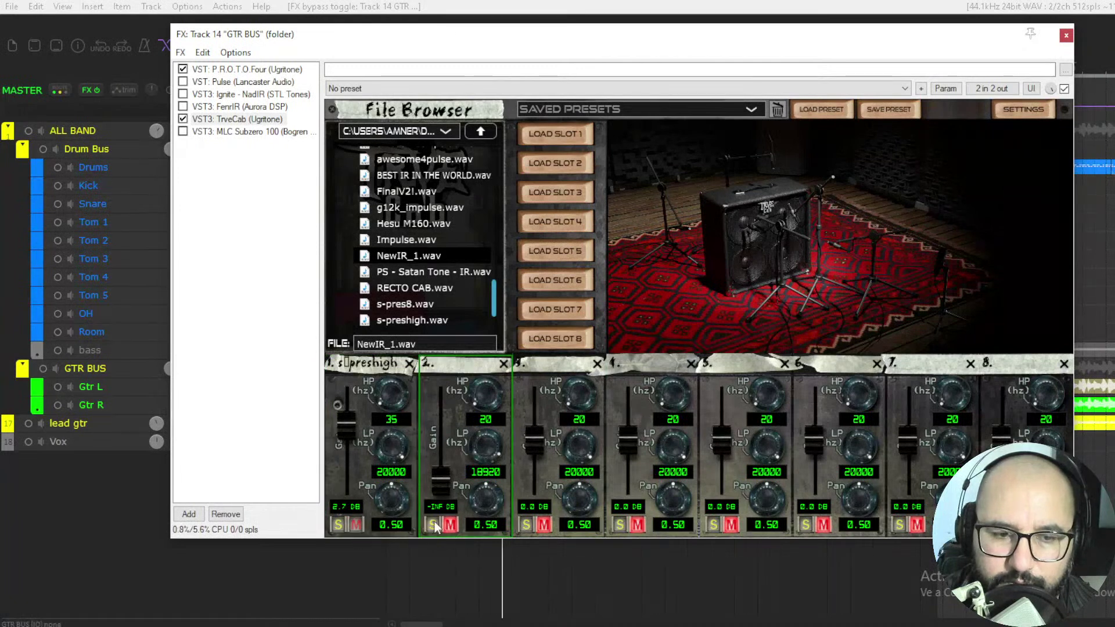
drag(347, 424, 349, 365)
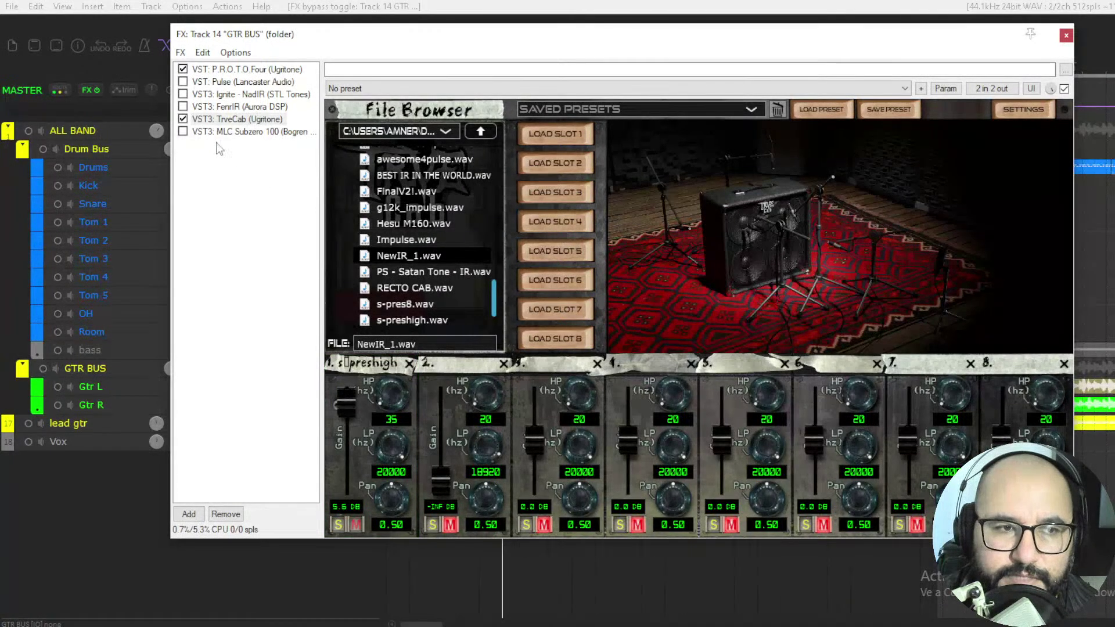
- Disable TrveCab on the guitar bus and look through MLC Subzero 100's cab and amp sections
click(183, 119)
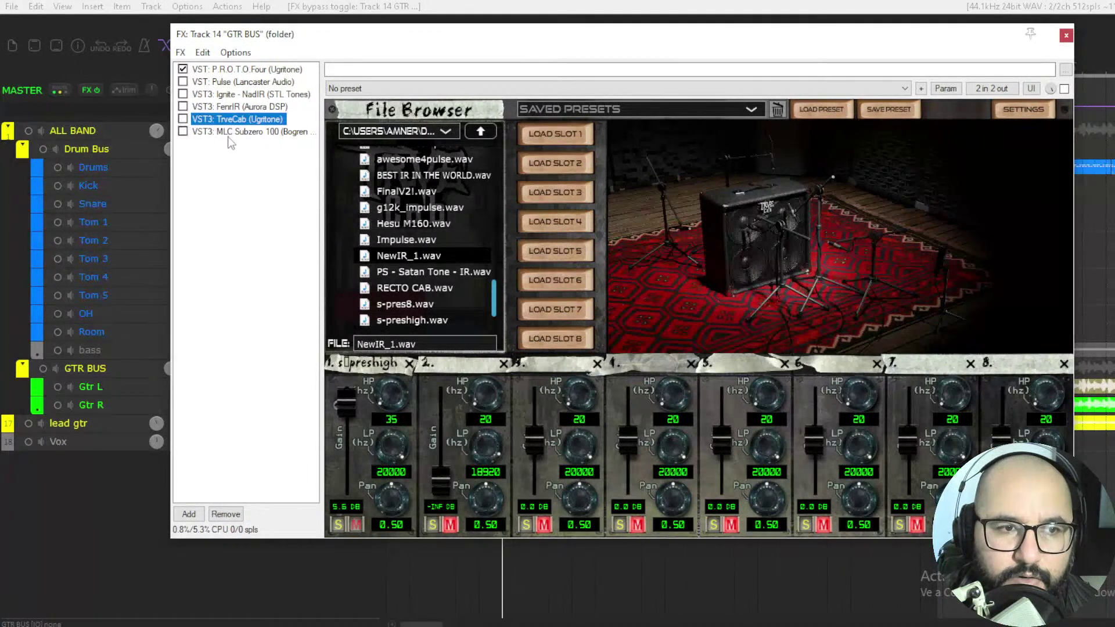
click(233, 133)
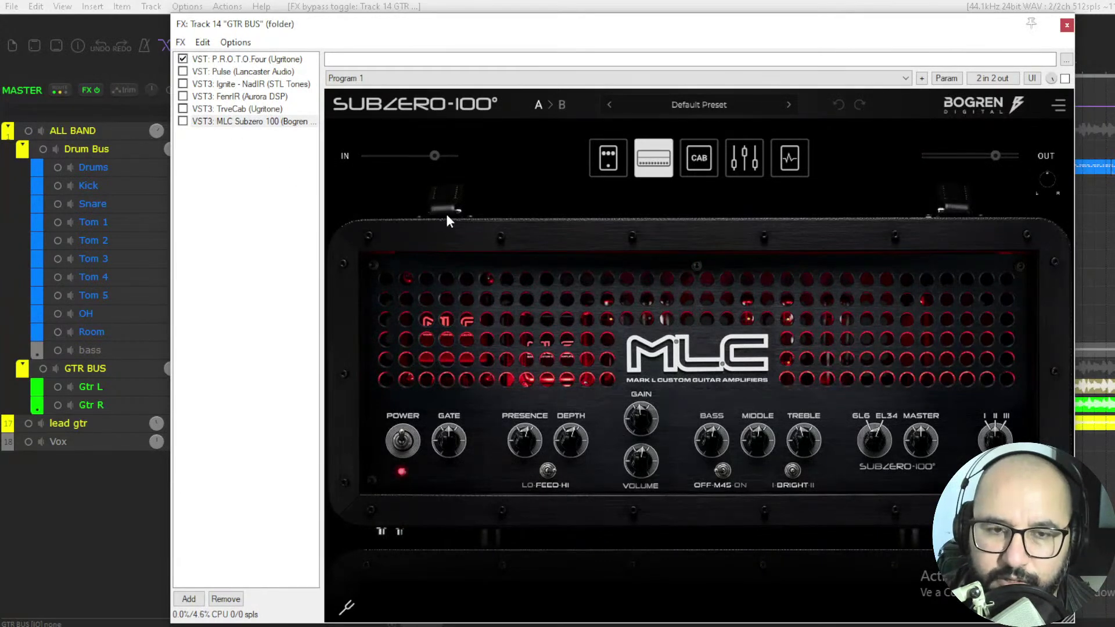
click(696, 169)
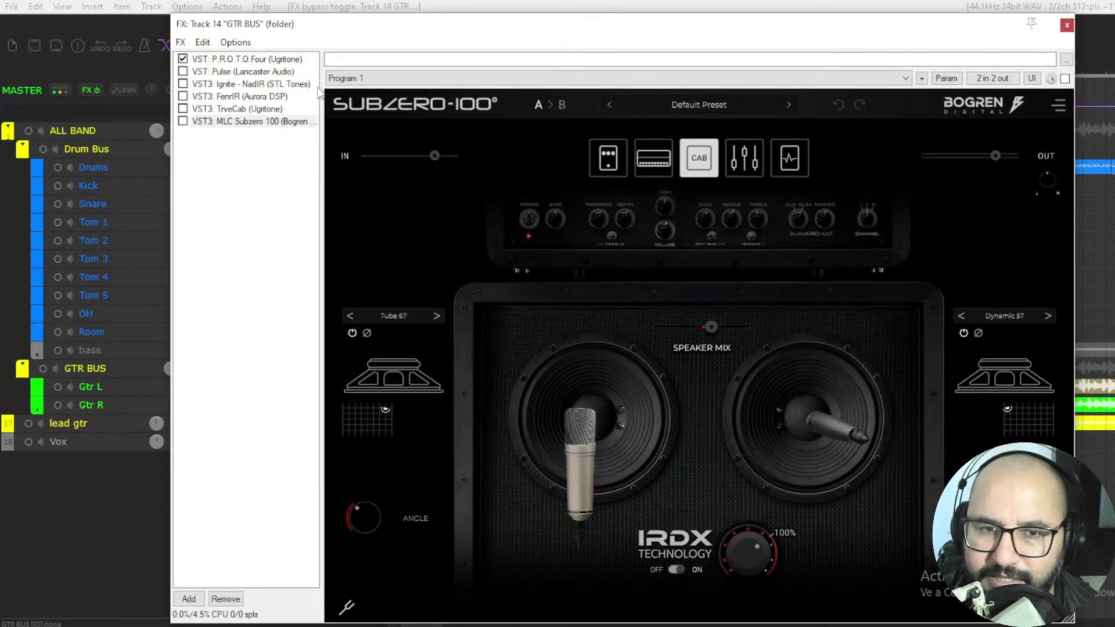
click(646, 168)
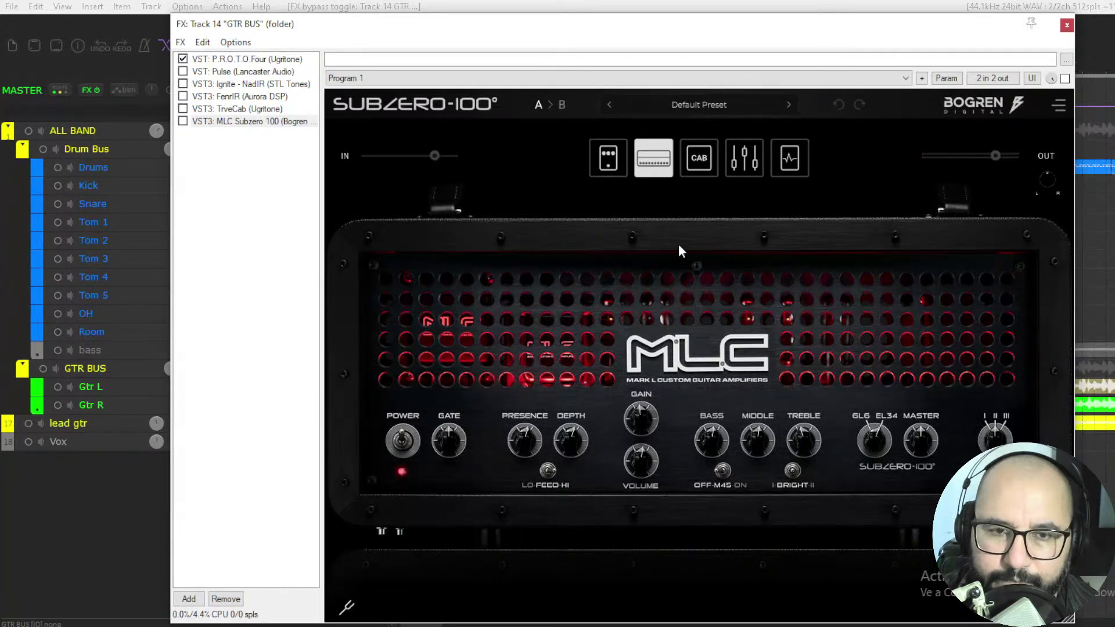
- Disable MLC Subzero 100's amp, stomp, EQ and effects sections, leaving only the cab section active
double_click(654, 167)
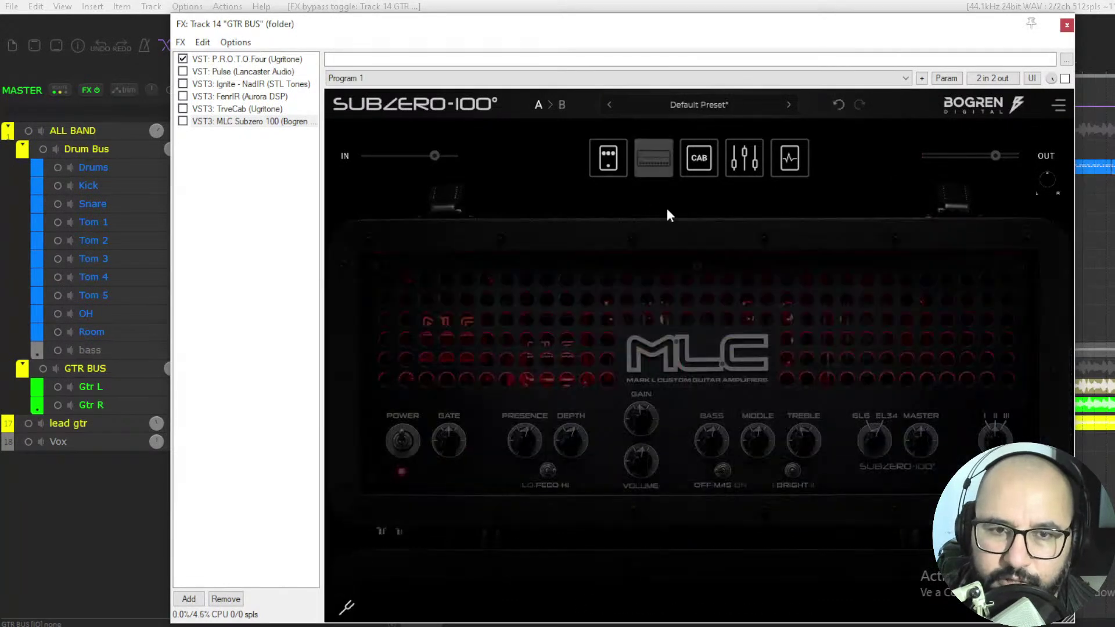
click(611, 165)
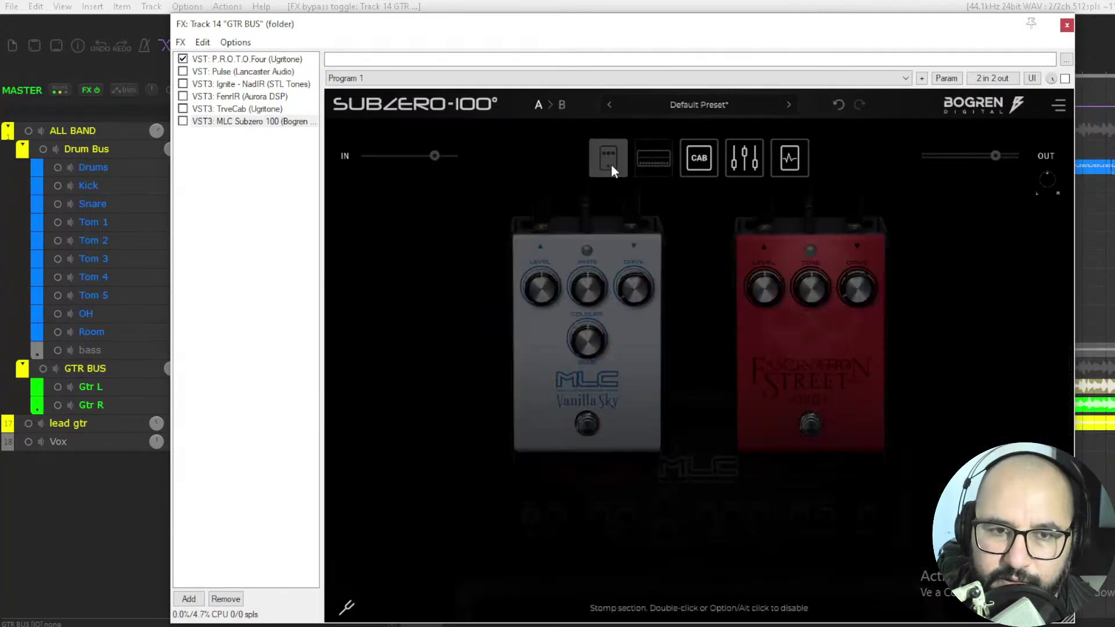
click(740, 169)
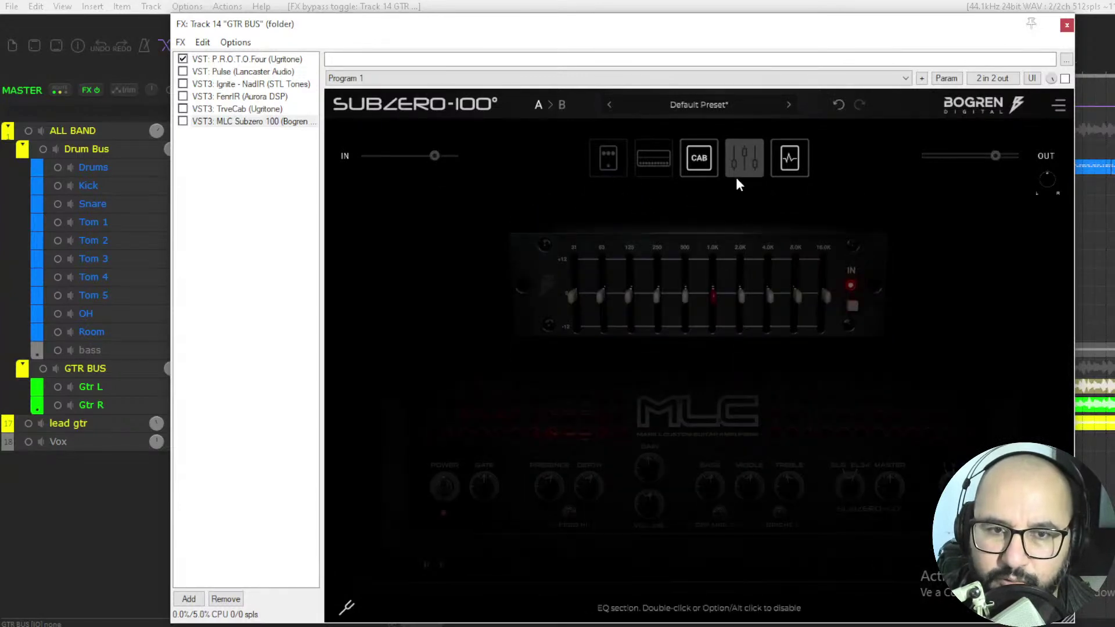
click(789, 162)
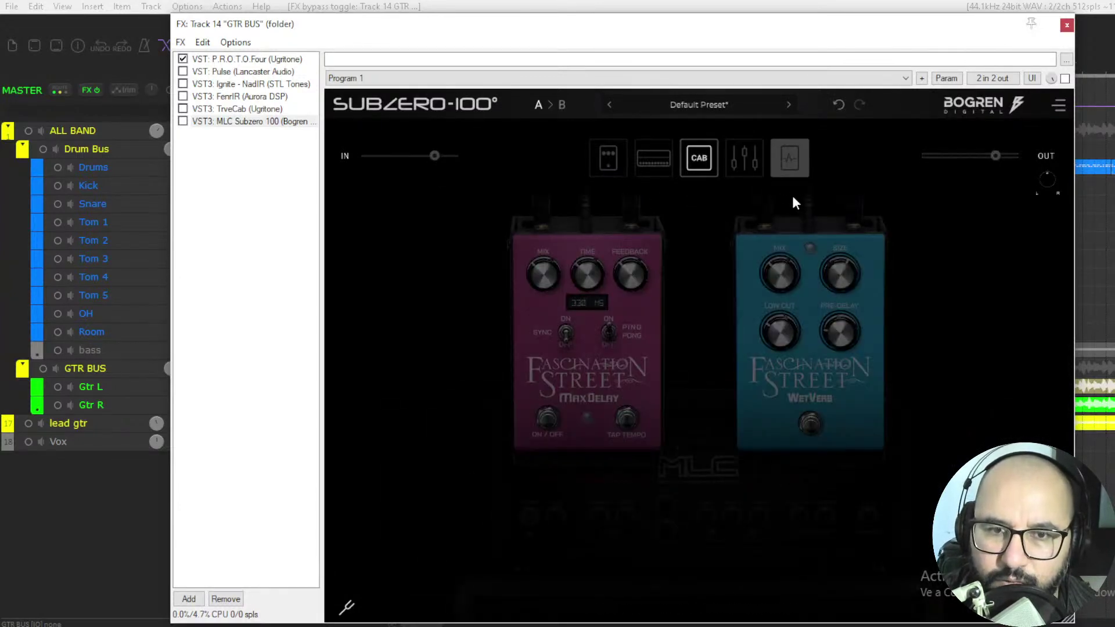
click(702, 166)
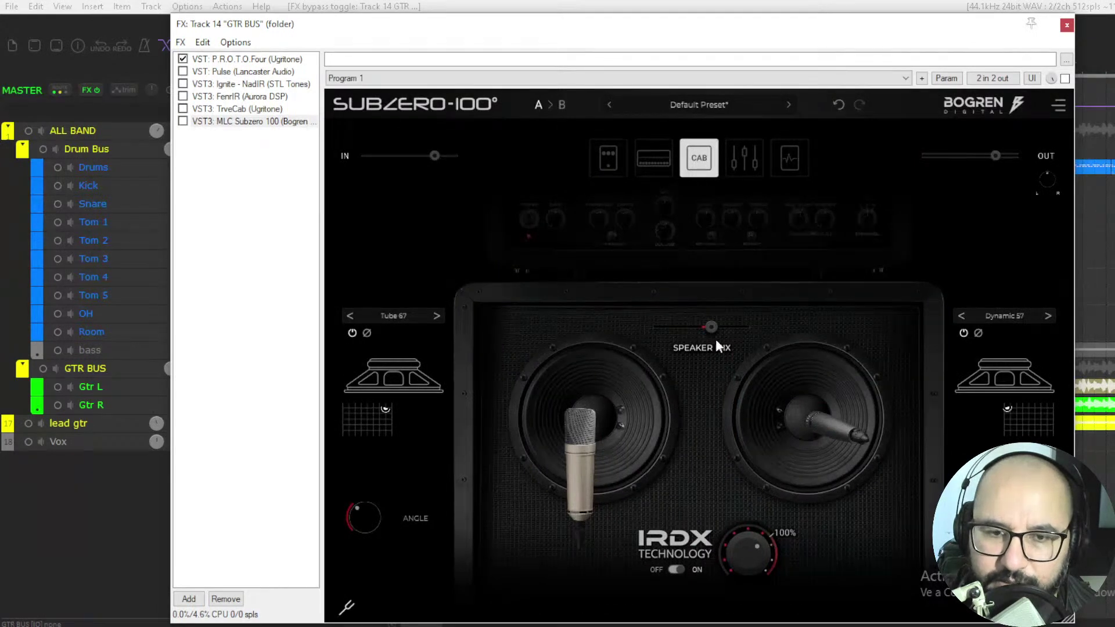
- Center the speaker mix and load the s-preshigh impulse from the AMAZING IMPULSE PACK folder in place of the Tube 67 mic
double_click(709, 321)
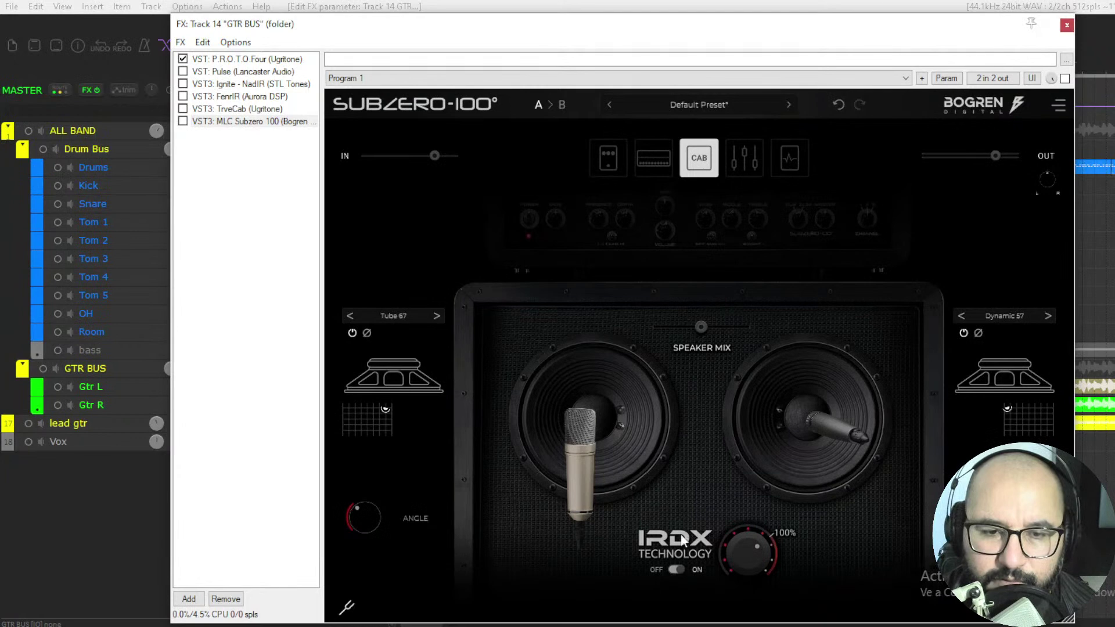
click(420, 315)
click(388, 374)
double_click(493, 294)
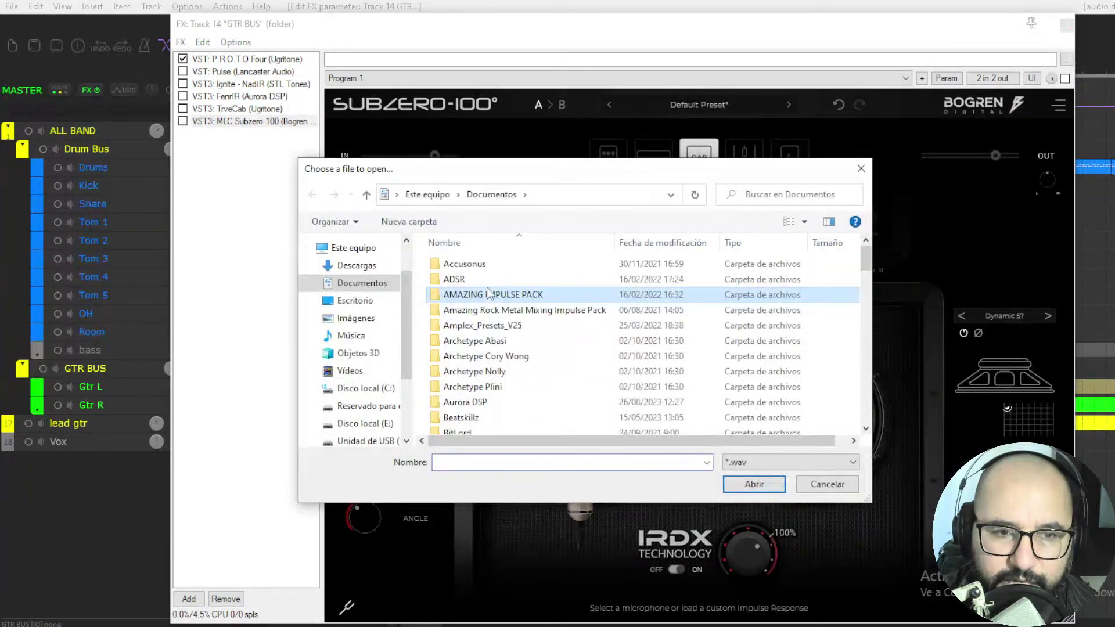
drag(866, 258, 869, 415)
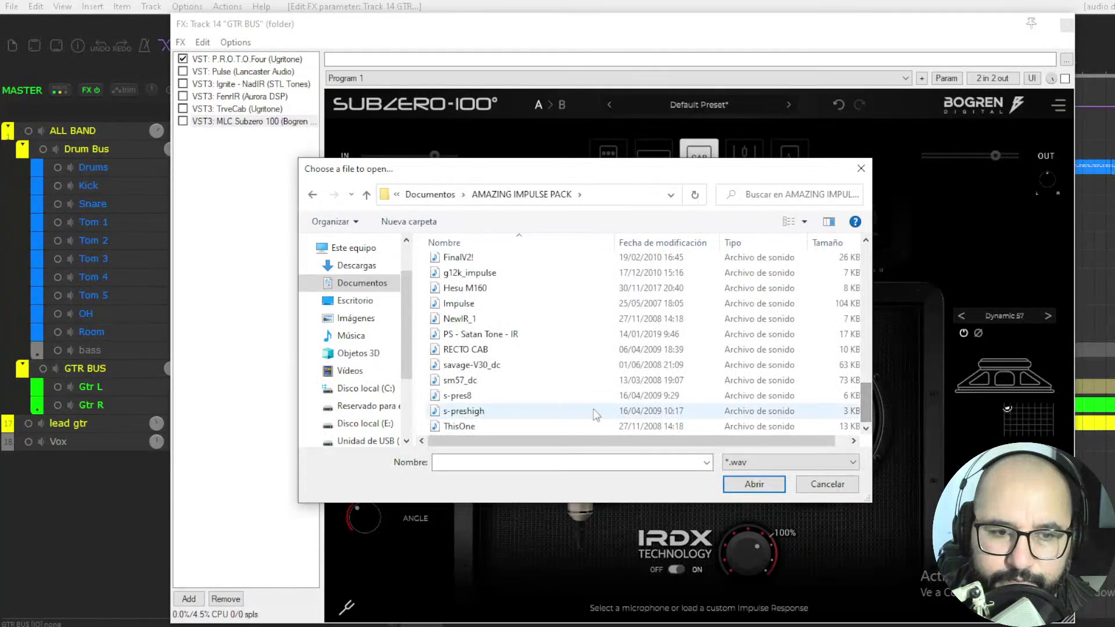
double_click(482, 409)
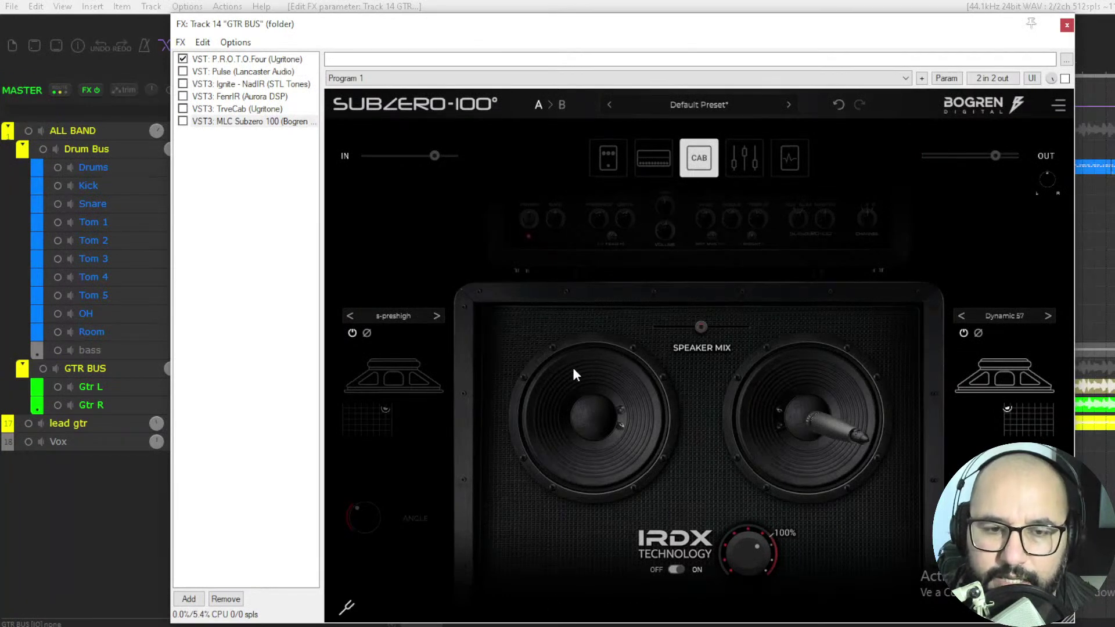
- Move the speaker mix fully to the s-preshigh speaker and turn IRDX off
click(1017, 313)
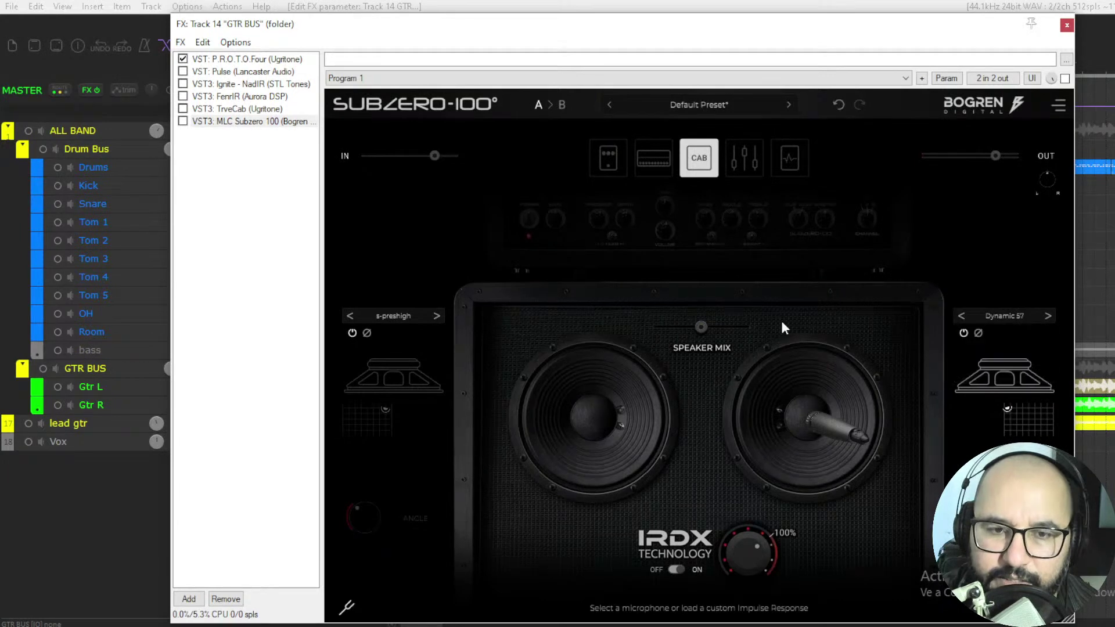
drag(702, 325, 494, 335)
mouse_move(654, 327)
mouse_down()
mouse_move(625, 327)
mouse_move(648, 329)
mouse_up()
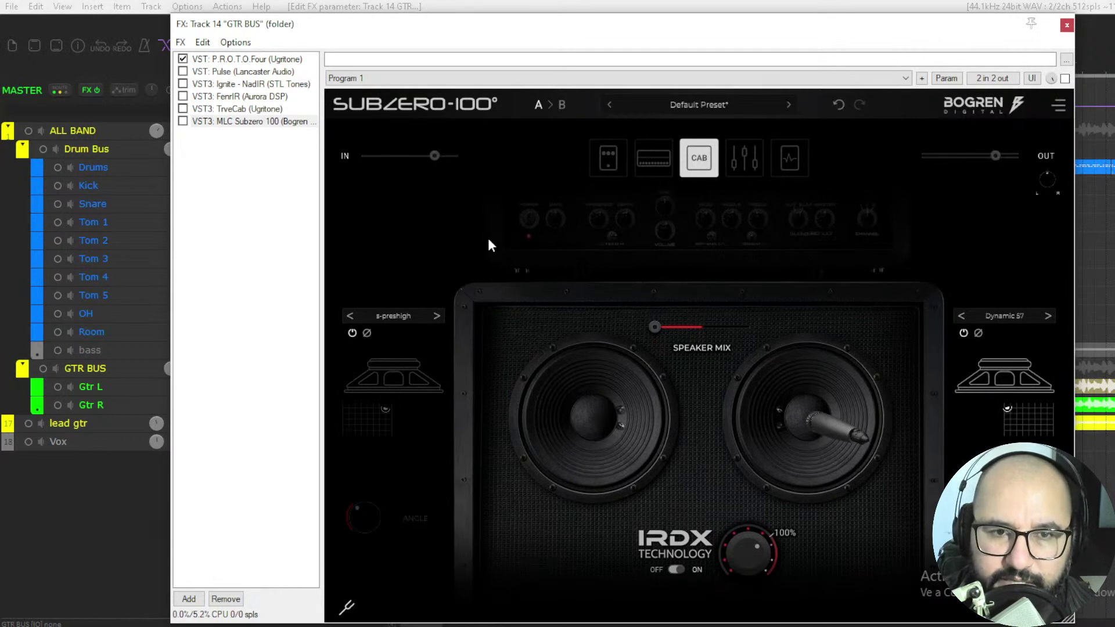
click(673, 569)
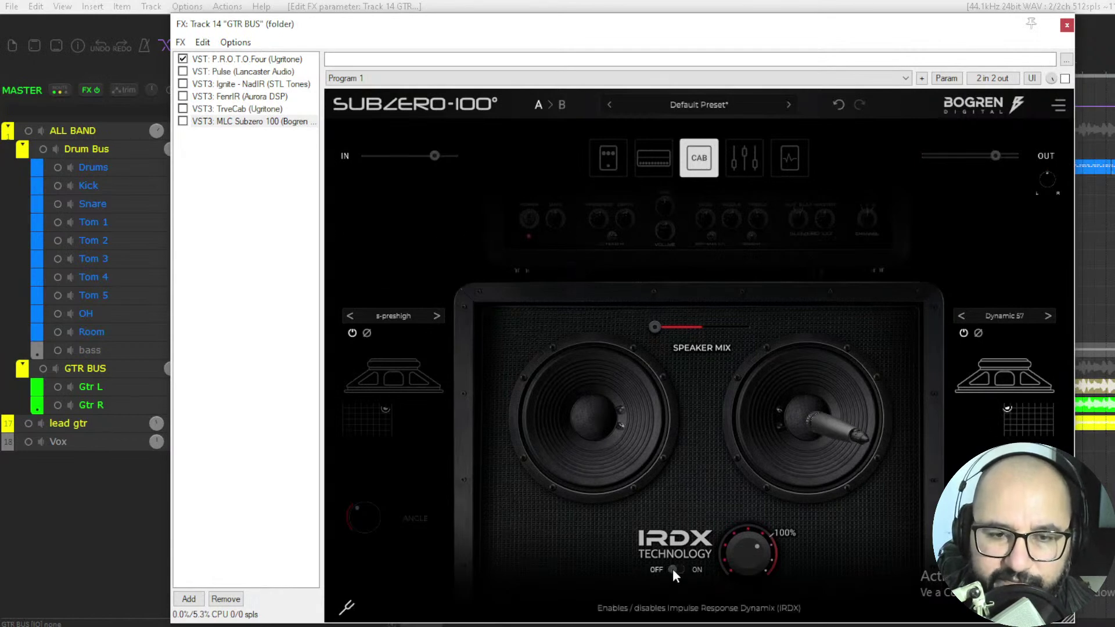
- Enable MLC Subzero 100 on the guitar bus and set its input mode to Stereo
click(183, 121)
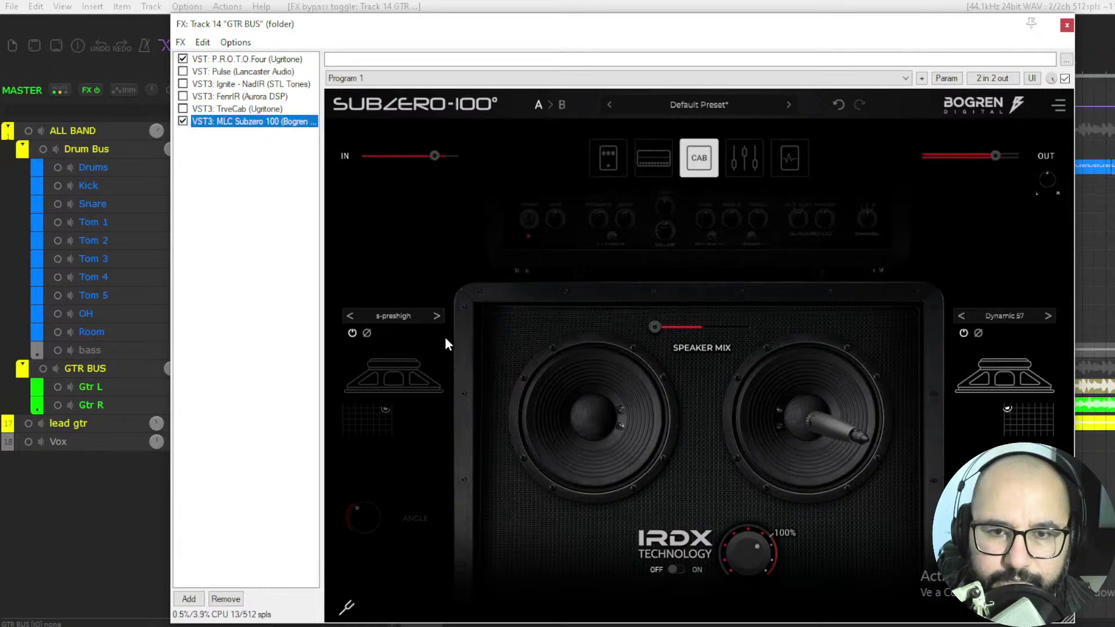
click(1058, 108)
click(987, 132)
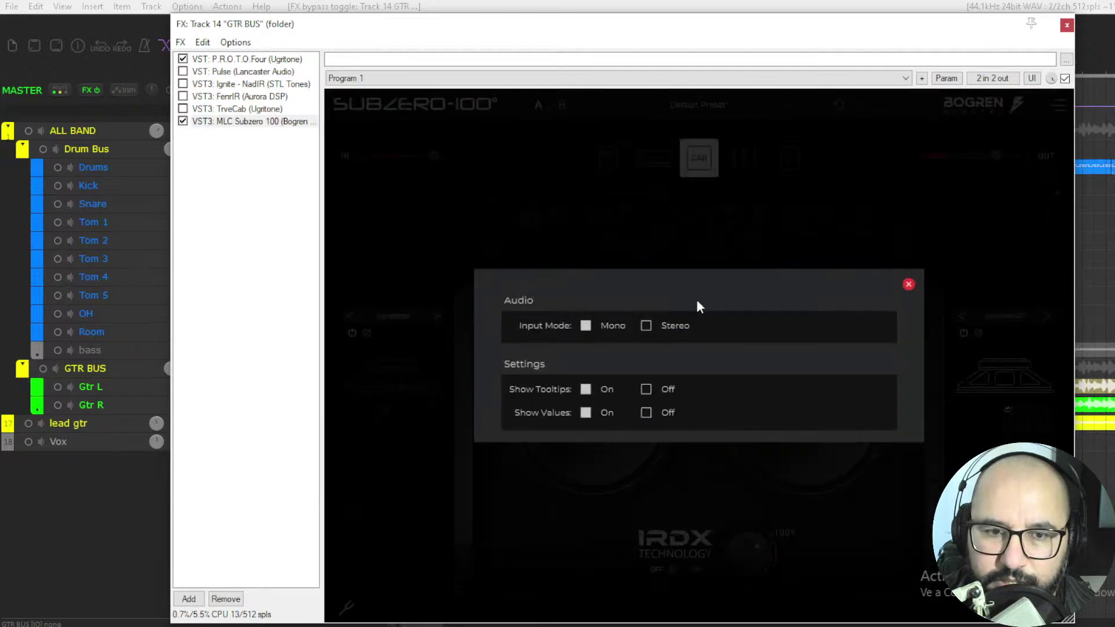
click(646, 325)
click(908, 285)
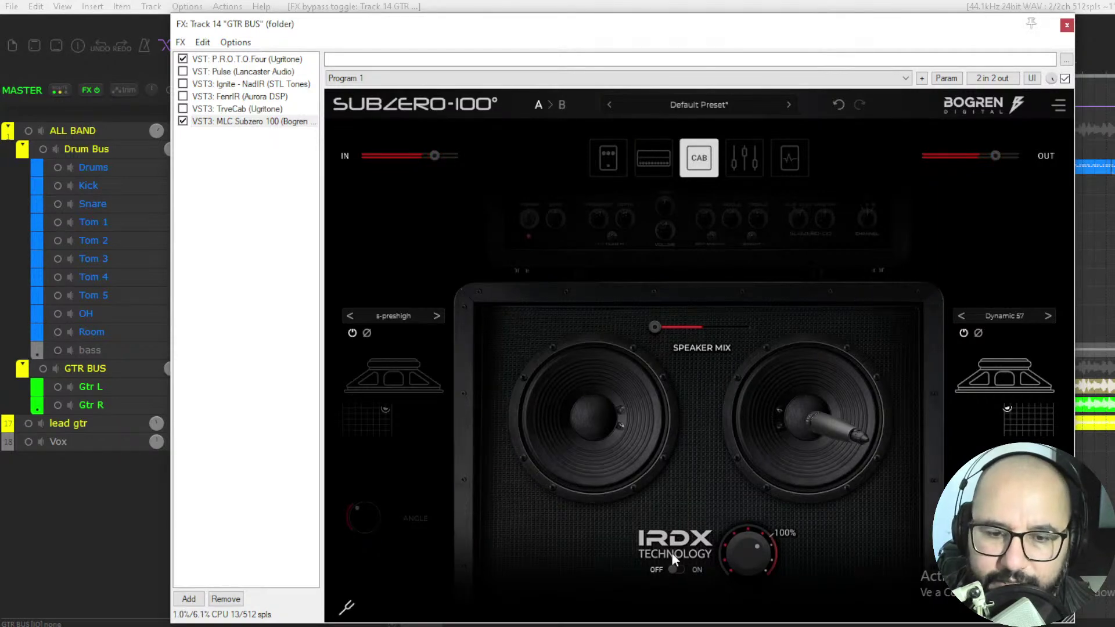
- Turn IRDX on for the s-preshigh cab
click(679, 569)
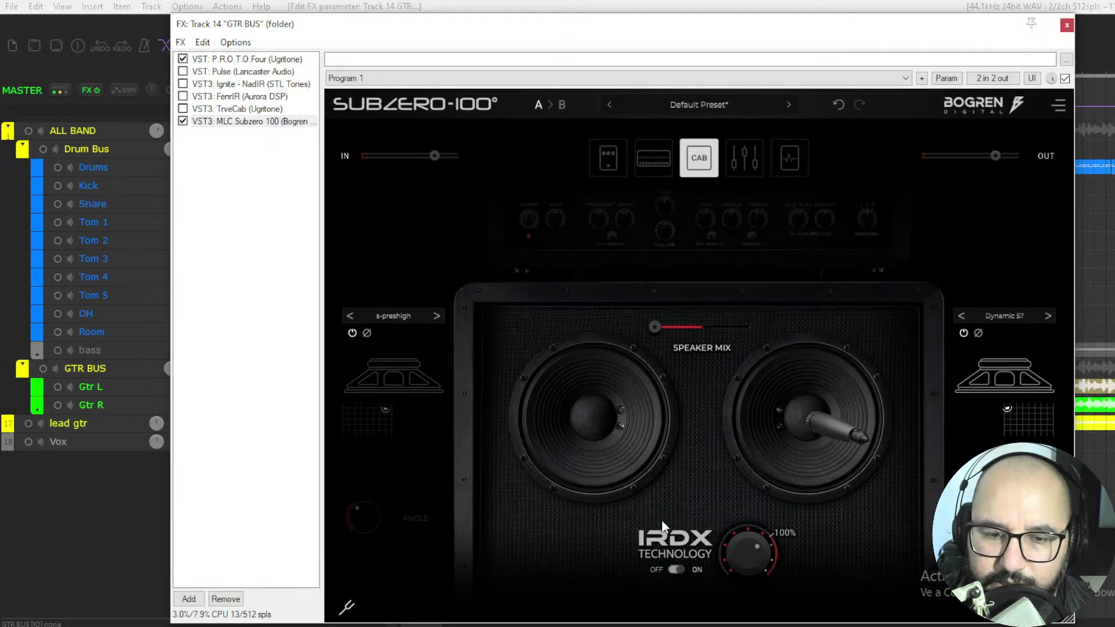
- Compare the s-preshigh cab tone with IRDX off and on, leaving IRDX on
click(675, 569)
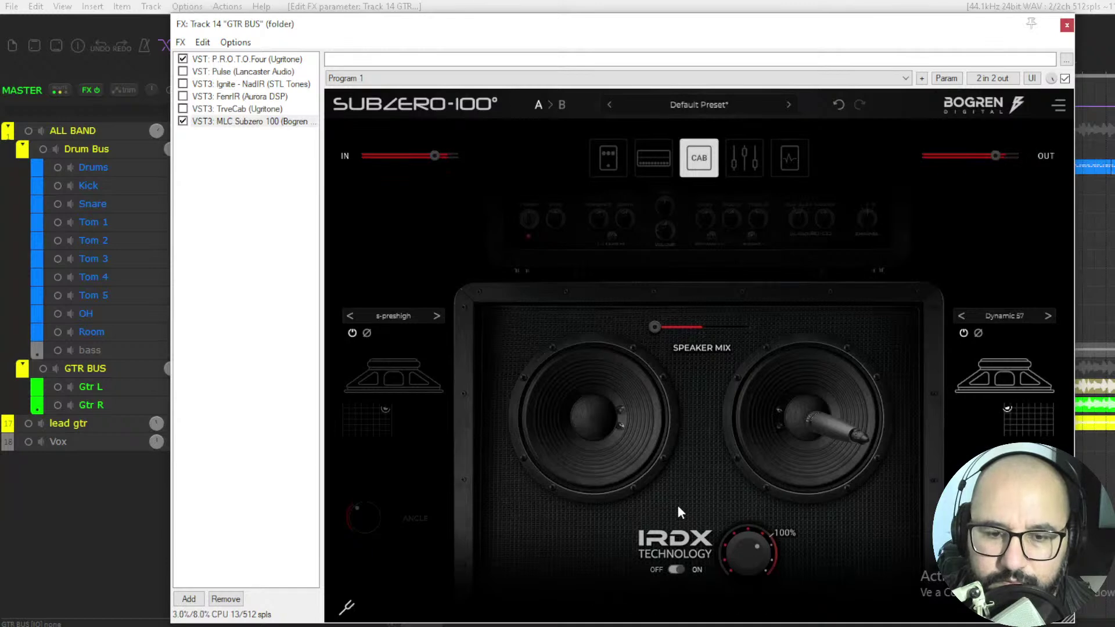
click(676, 568)
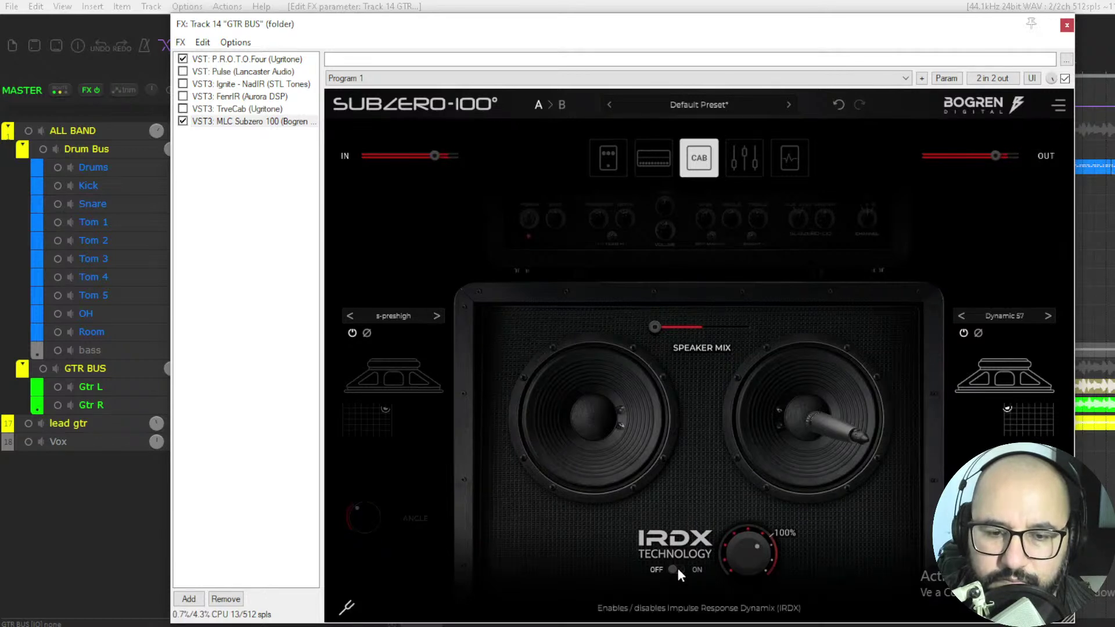
click(673, 569)
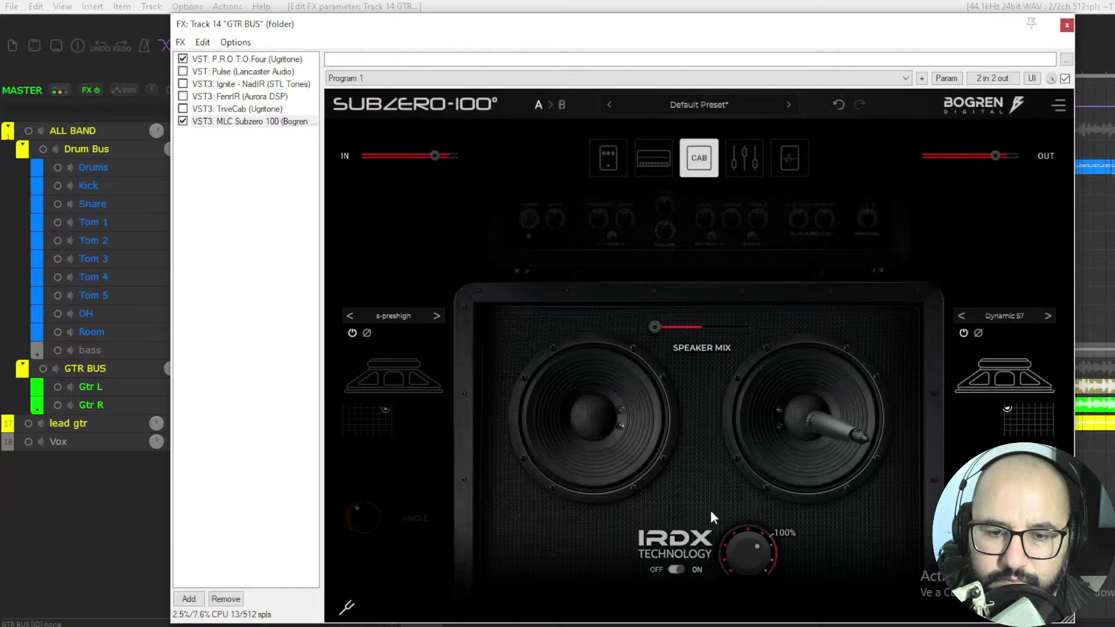
- Raise the IRDX amount to 113% and compare the tone with IRDX off and on
click(742, 546)
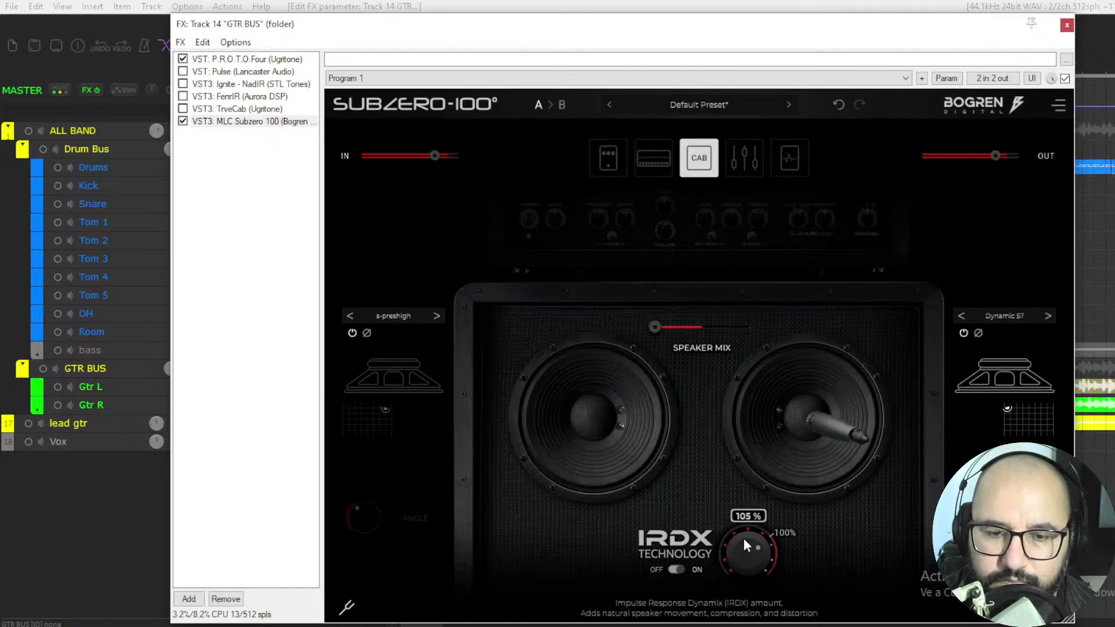
drag(747, 513, 749, 495)
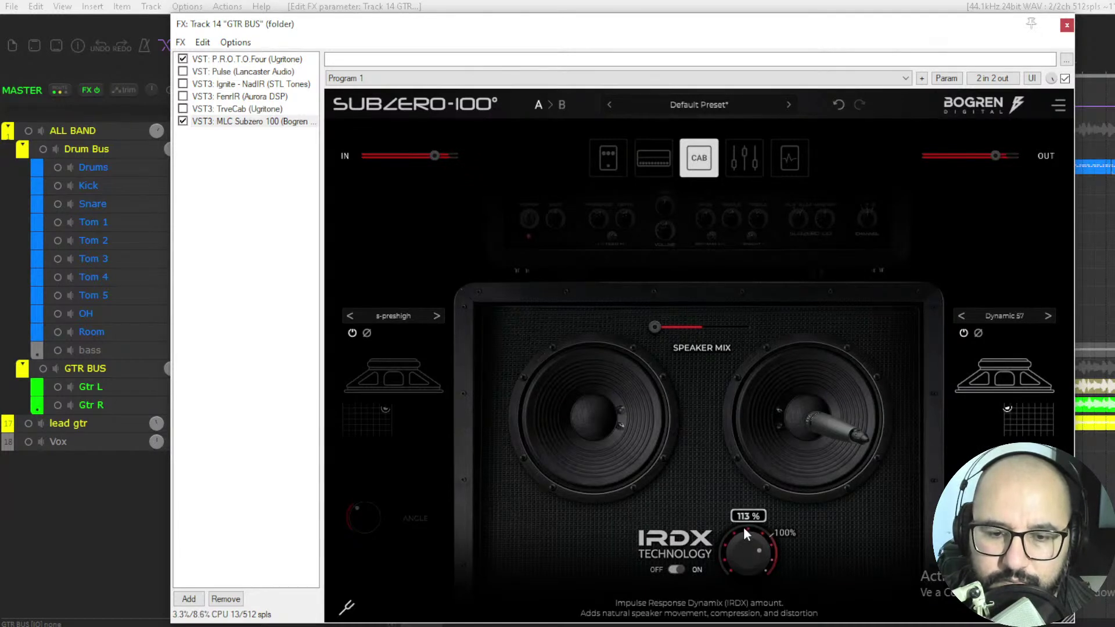
click(677, 571)
click(677, 570)
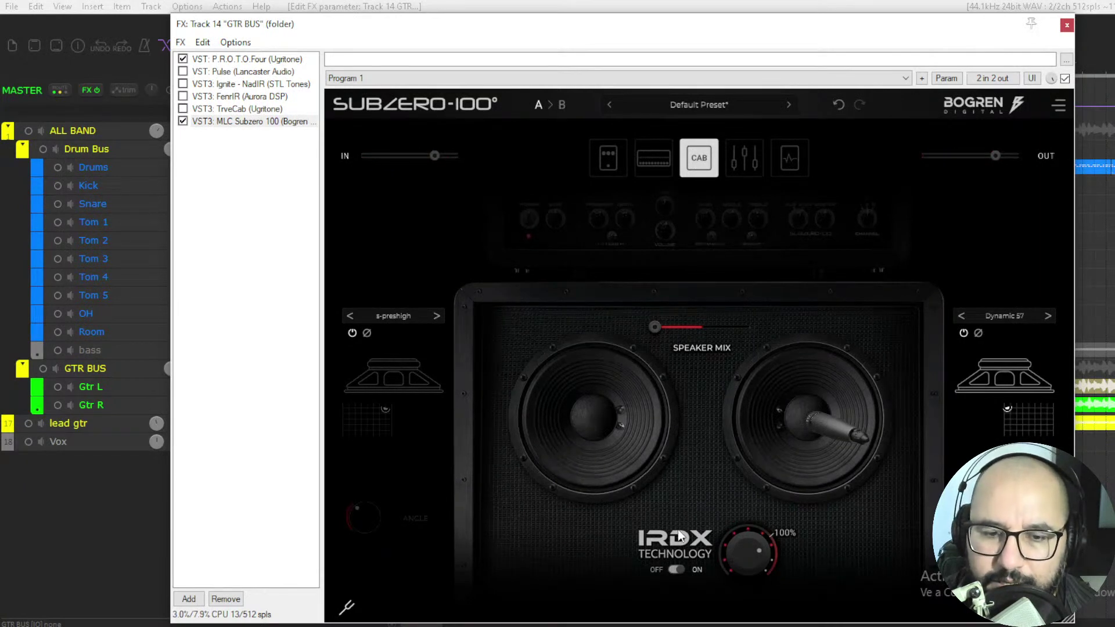
- Lower the IRDX amount back to about the 100% mark
mouse_move(730, 555)
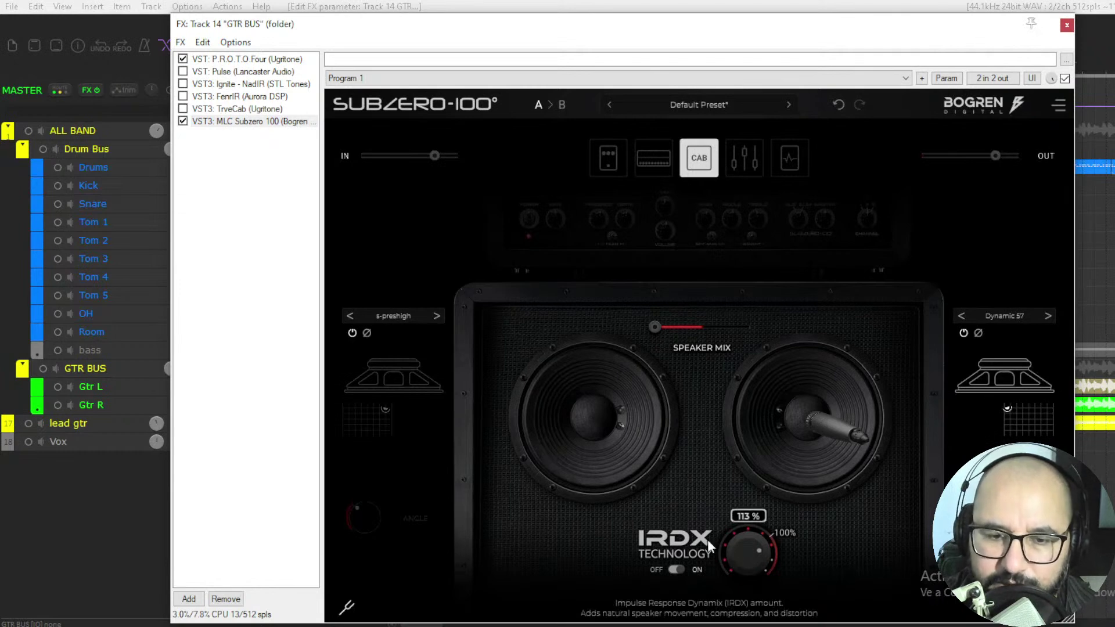
mouse_move(743, 543)
mouse_down()
mouse_move(743, 563)
mouse_move(749, 550)
mouse_up()
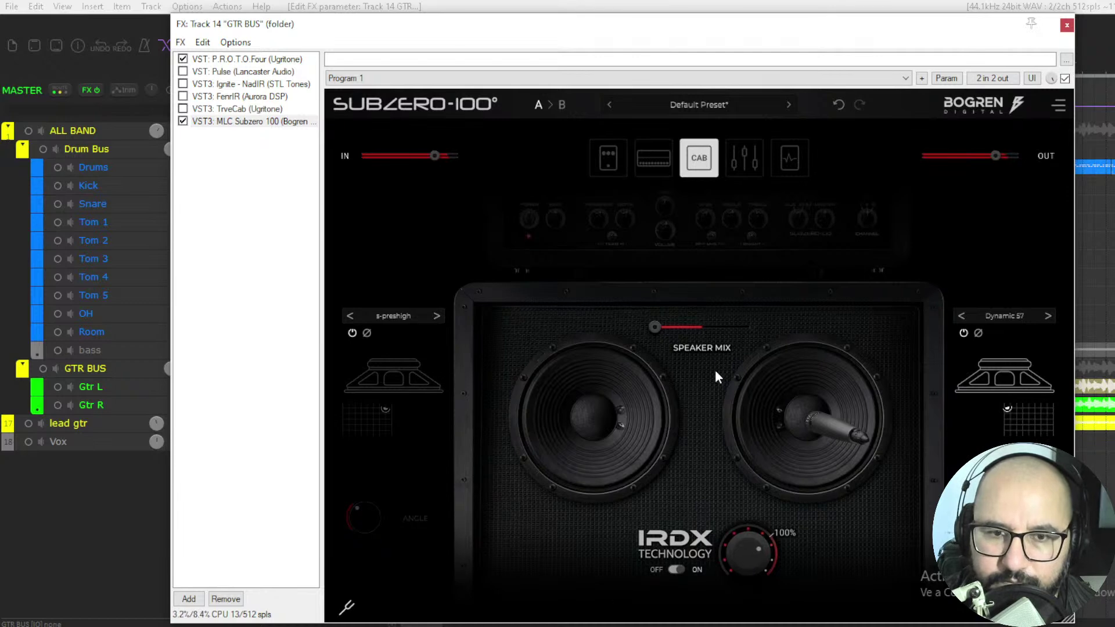
scroll(747, 552, down, 5)
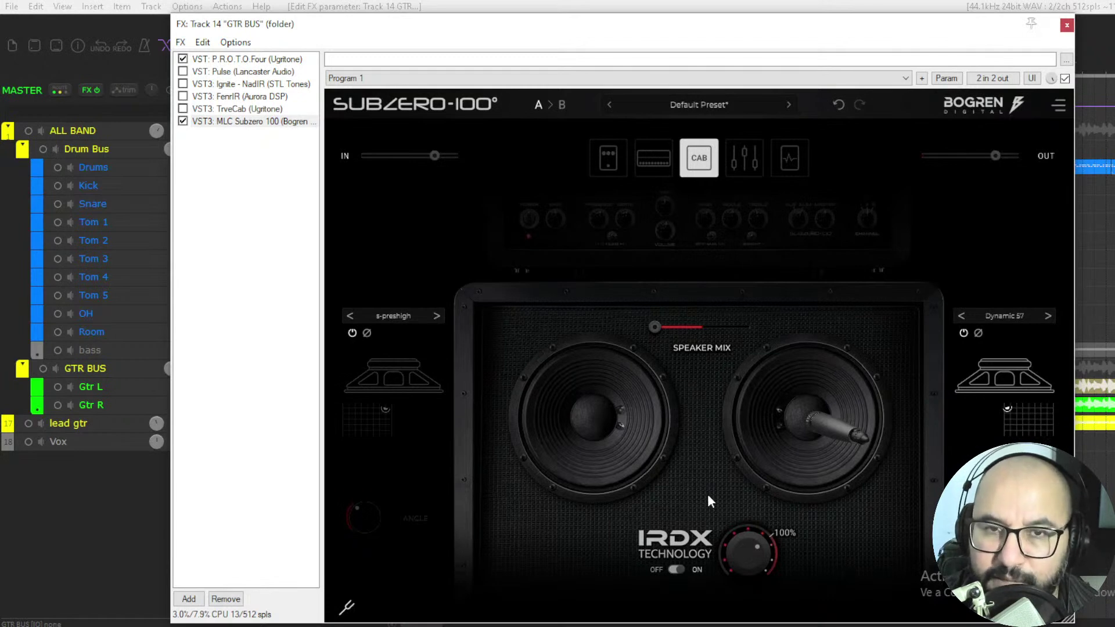
- Look over the microphone and impulse choices for the s-preshigh speaker, keeping the loaded impulse
click(420, 315)
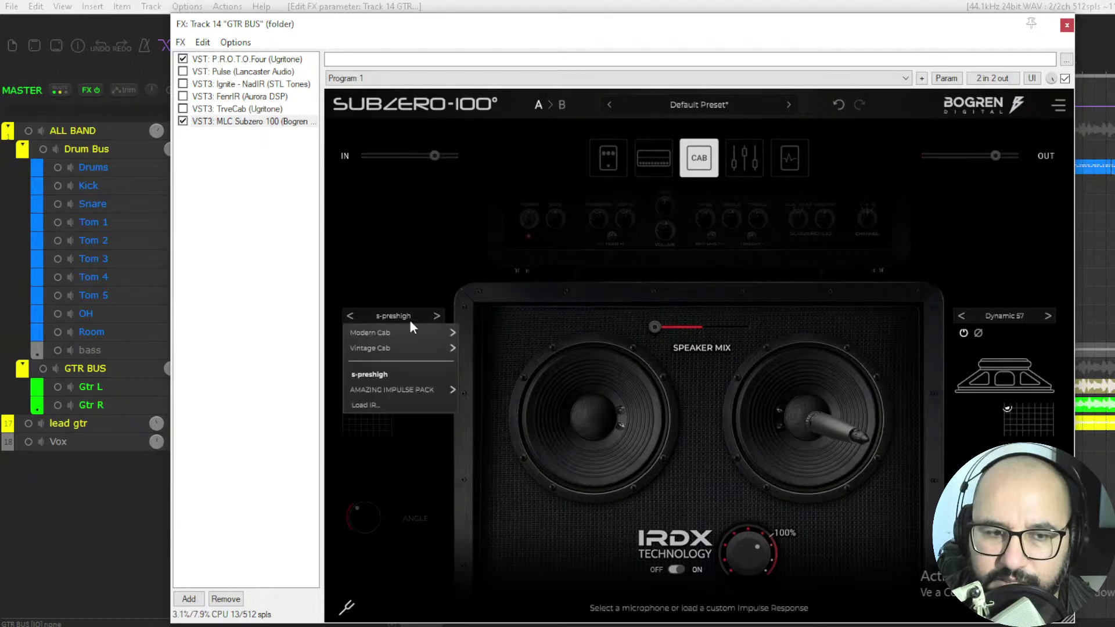
click(587, 322)
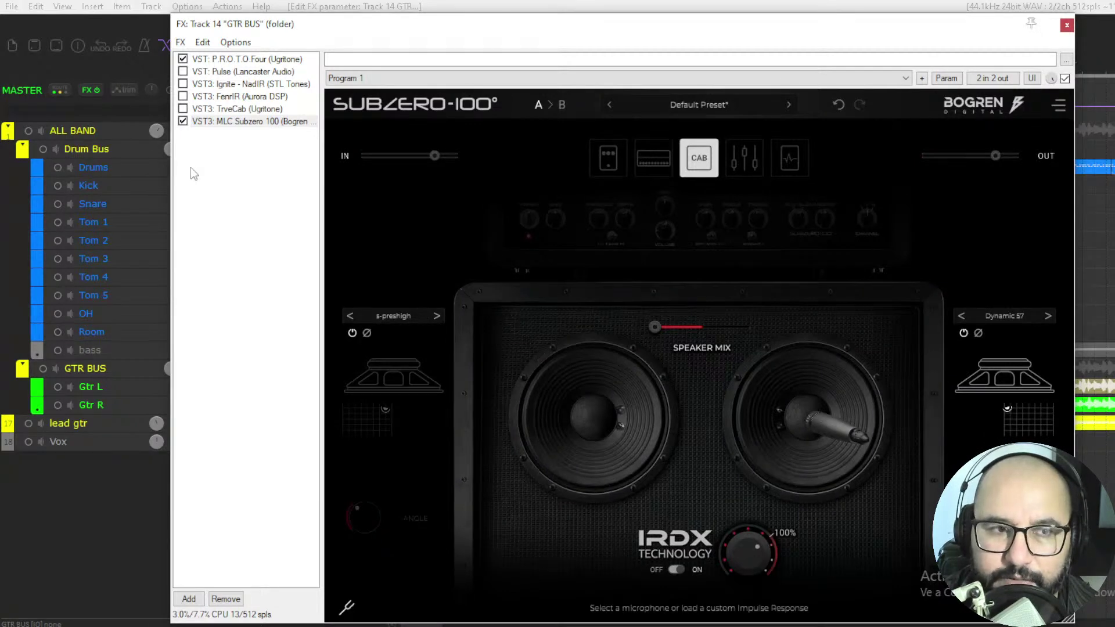
- Switch to the rock and metal music production website in the browser and look over its FREE and Blog entries
key(alt+Tab)
click(135, 490)
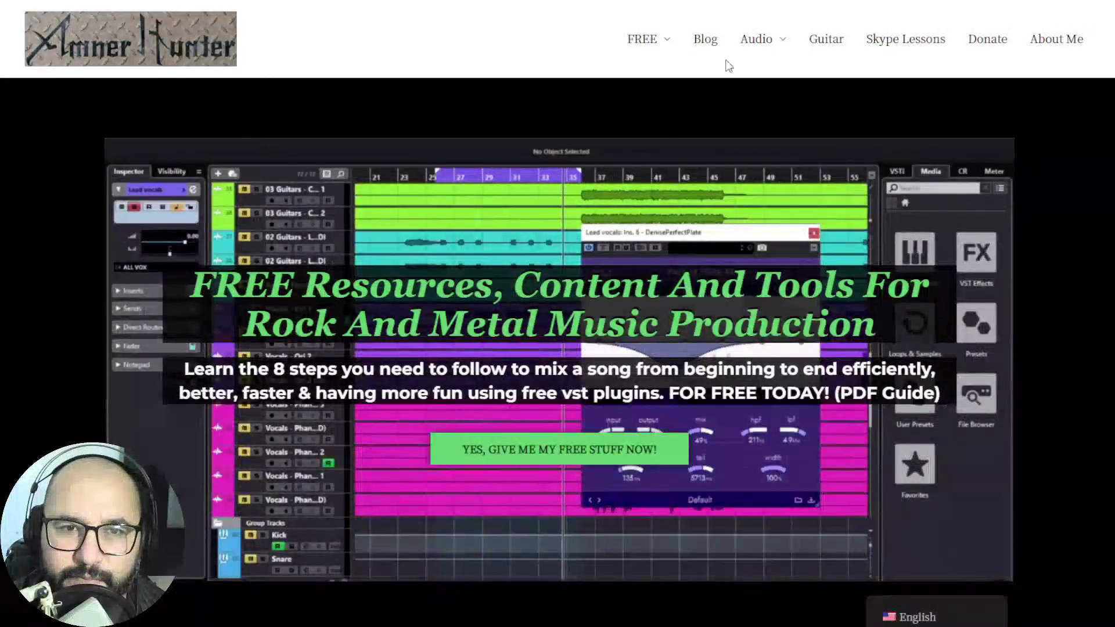
mouse_move(654, 41)
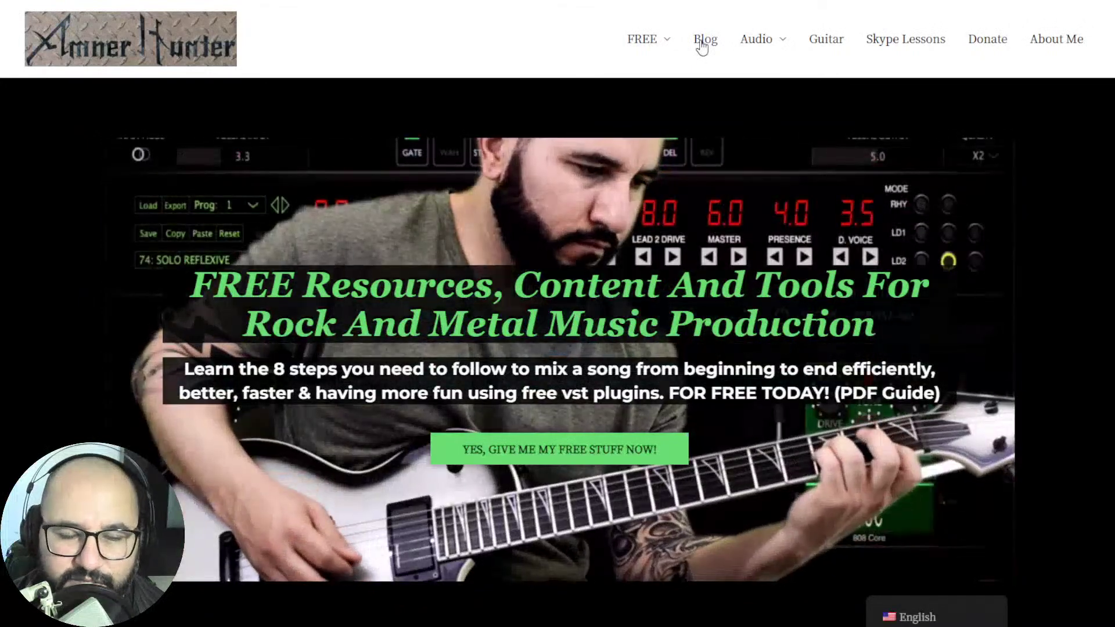
click(702, 46)
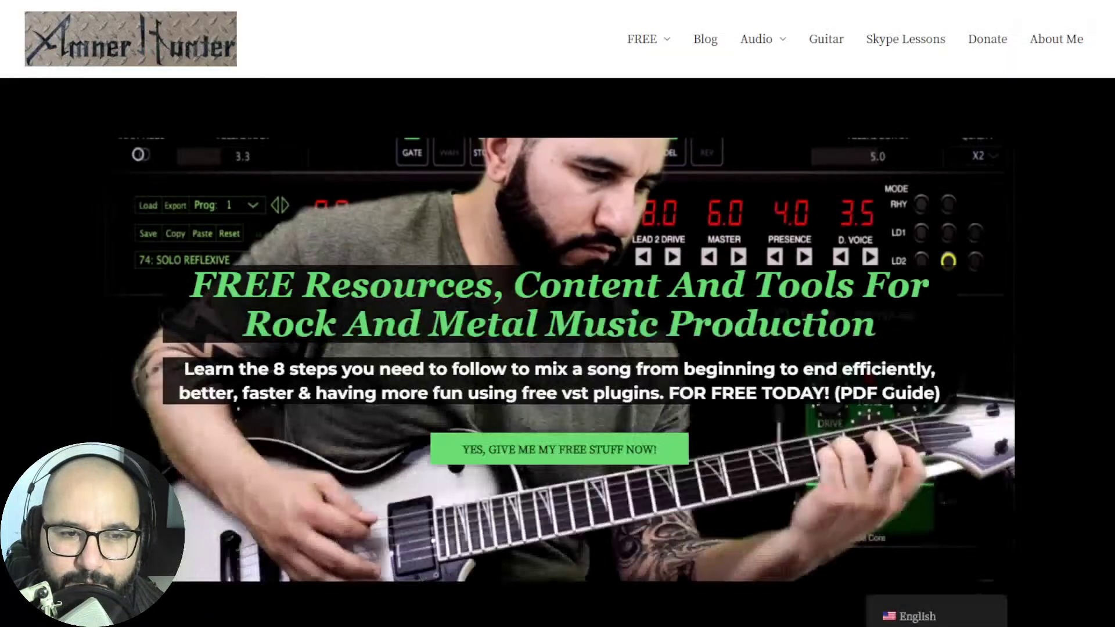